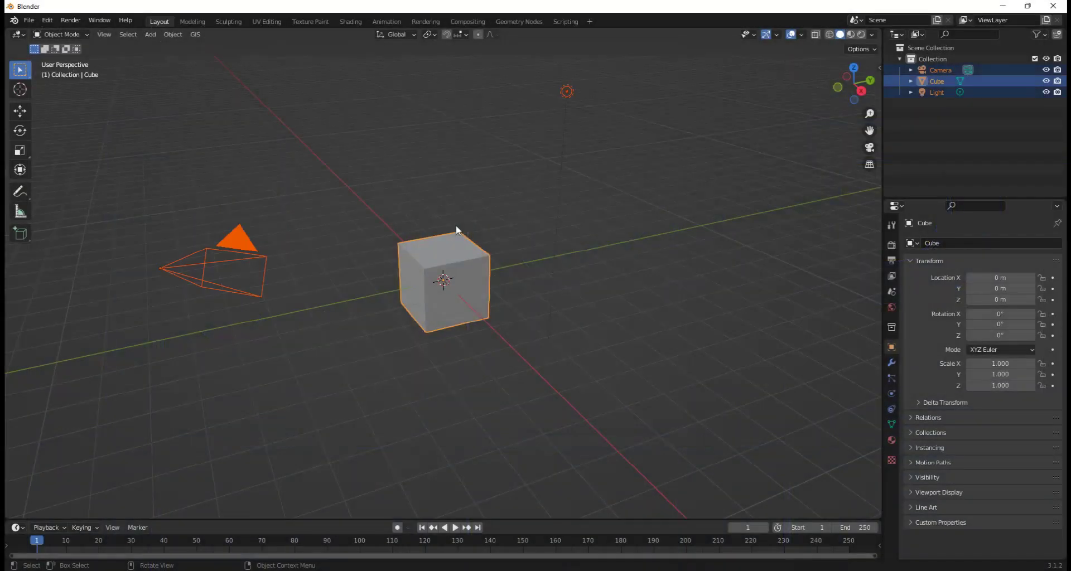
Step: Delete the default camera, cube and light from the scene
key("Delete")
middle_click_drag(264, 254, 464, 246)
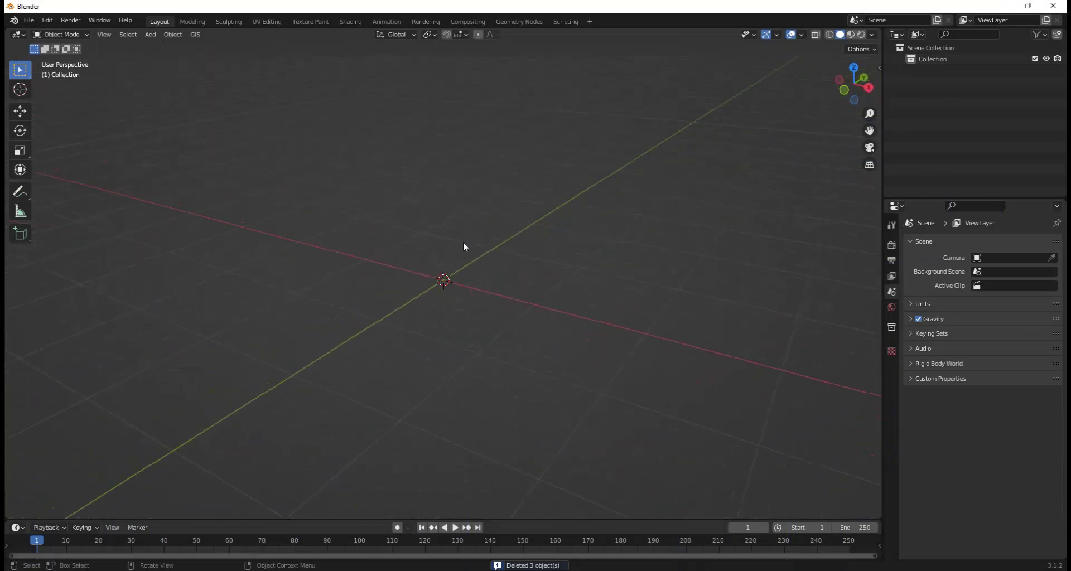
Step: Try to load a reference image from the Downloads folder by entering the file name Boeing 747-8
key("shift+a")
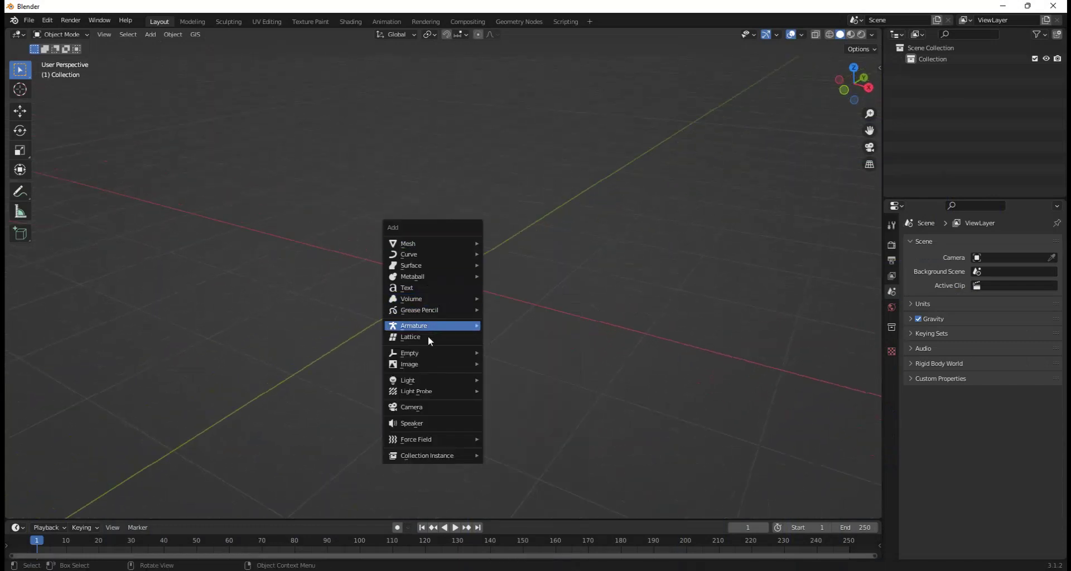
mouse_move(425, 365)
left_click(514, 365)
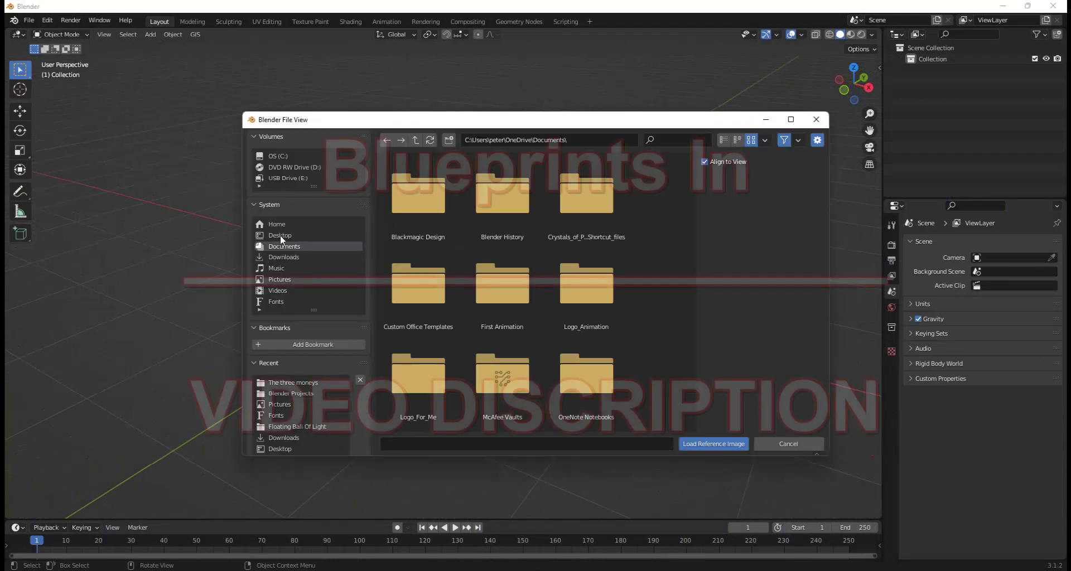
left_click(293, 256)
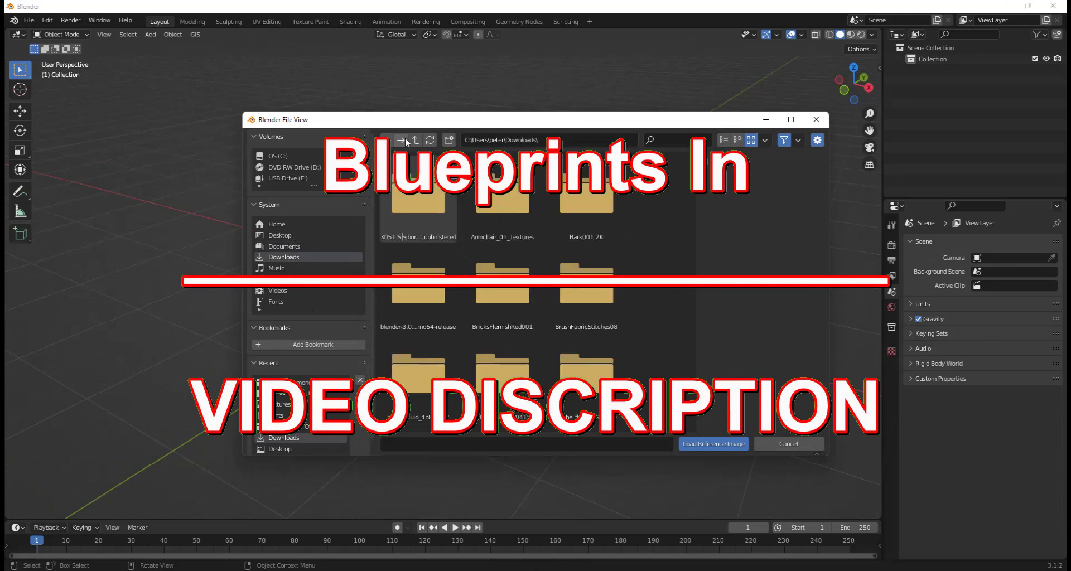
scroll(490, 305, "down", 5)
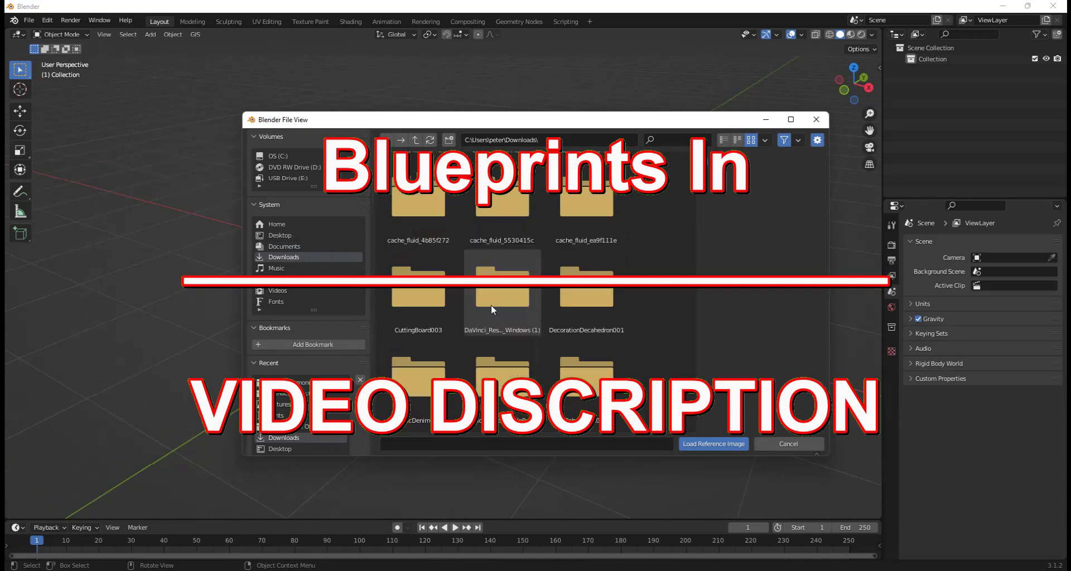
scroll(485, 304, "down", 8)
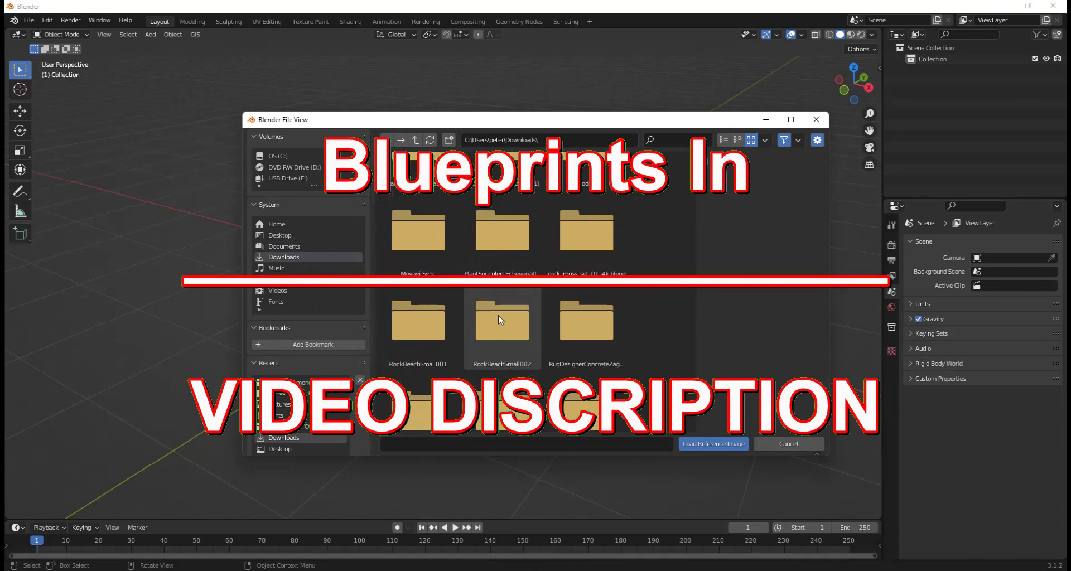
scroll(497, 316, "down", 6)
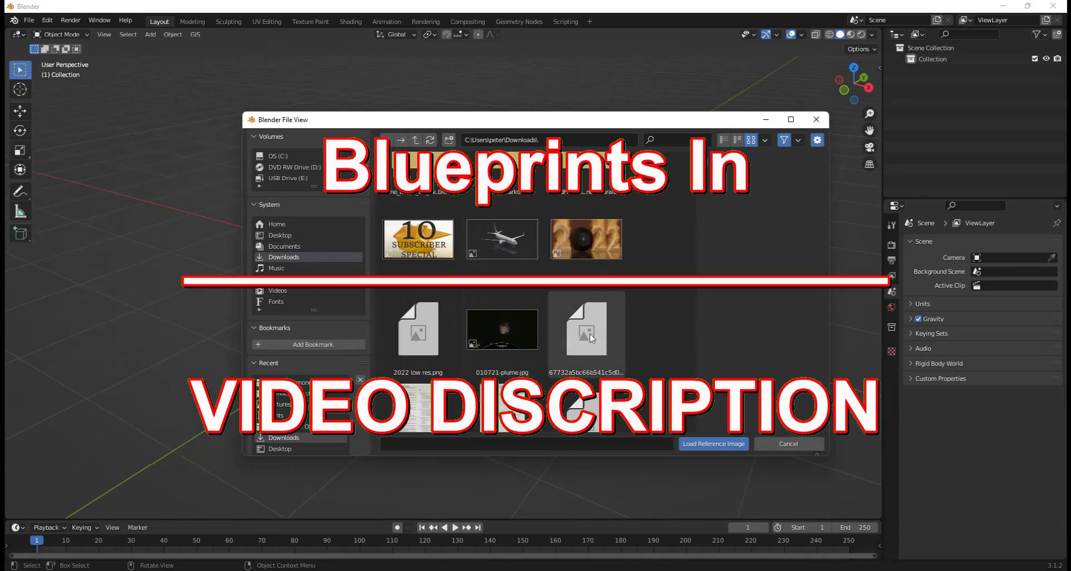
scroll(578, 335, "down", 1)
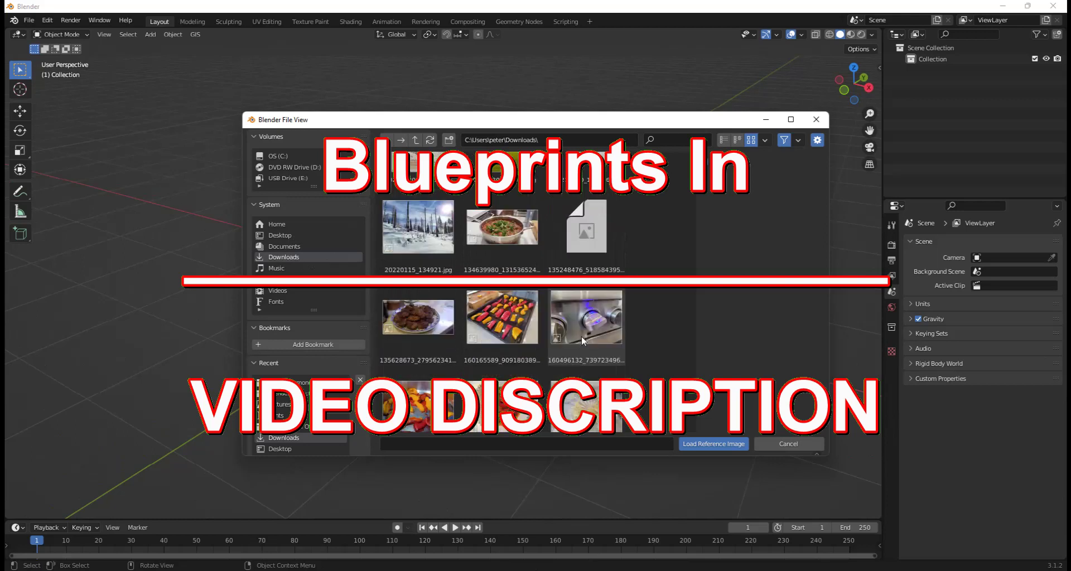
scroll(574, 316, "up", 7)
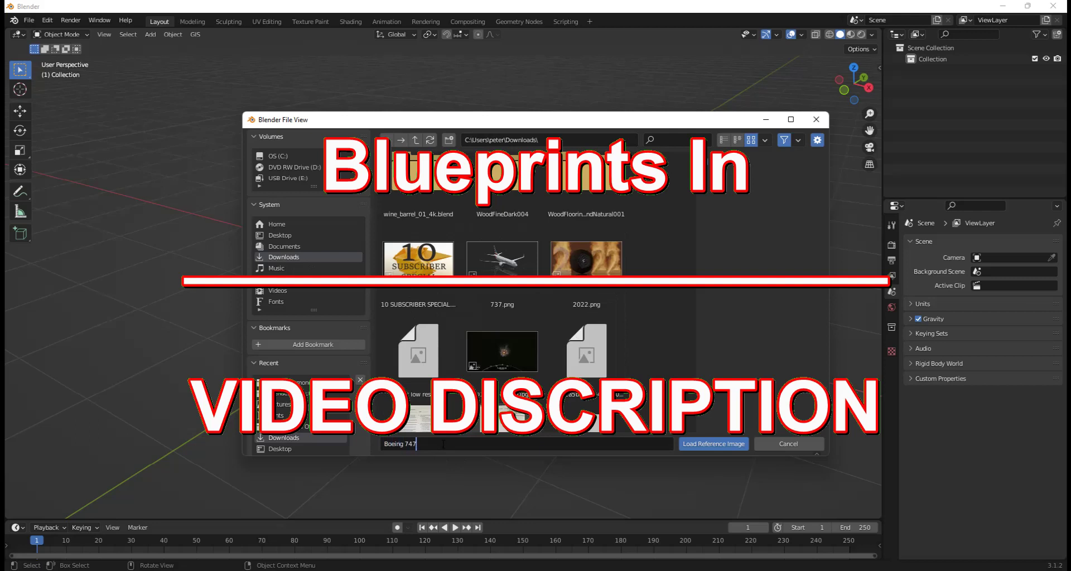
type("-")
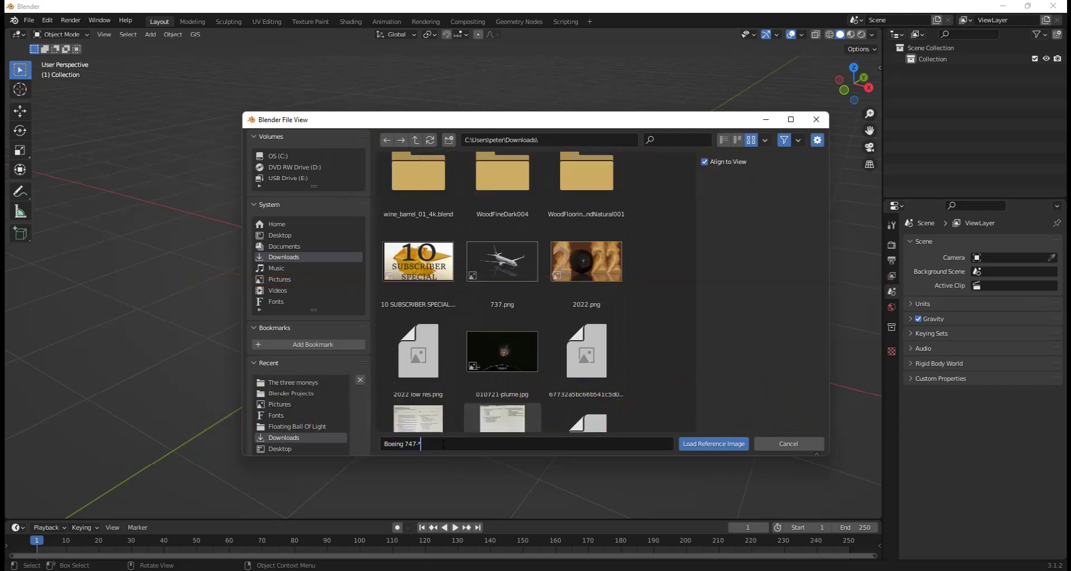
type("8")
left_click(701, 443)
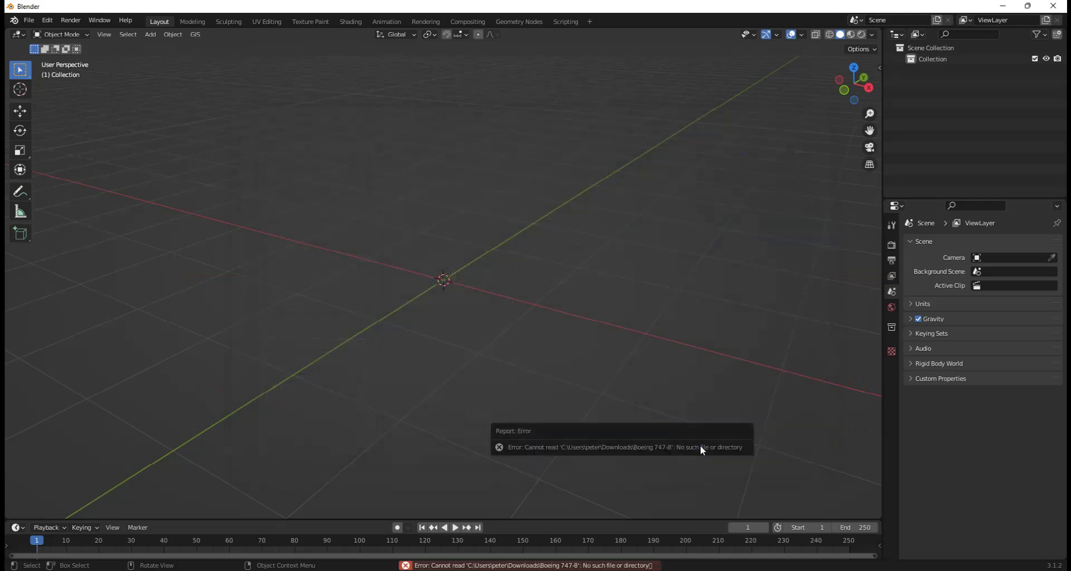
right_click(461, 290)
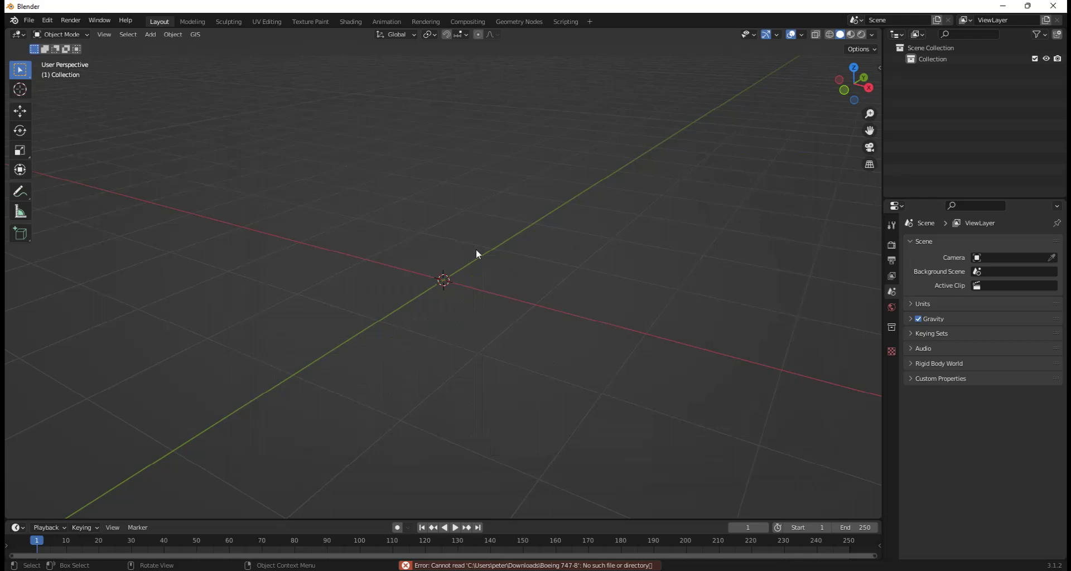
Step: Load the blueprint Boeing 747-8.jpg from the Downloads folder as a reference image
key("shift+a")
mouse_move(509, 307)
left_click(571, 304)
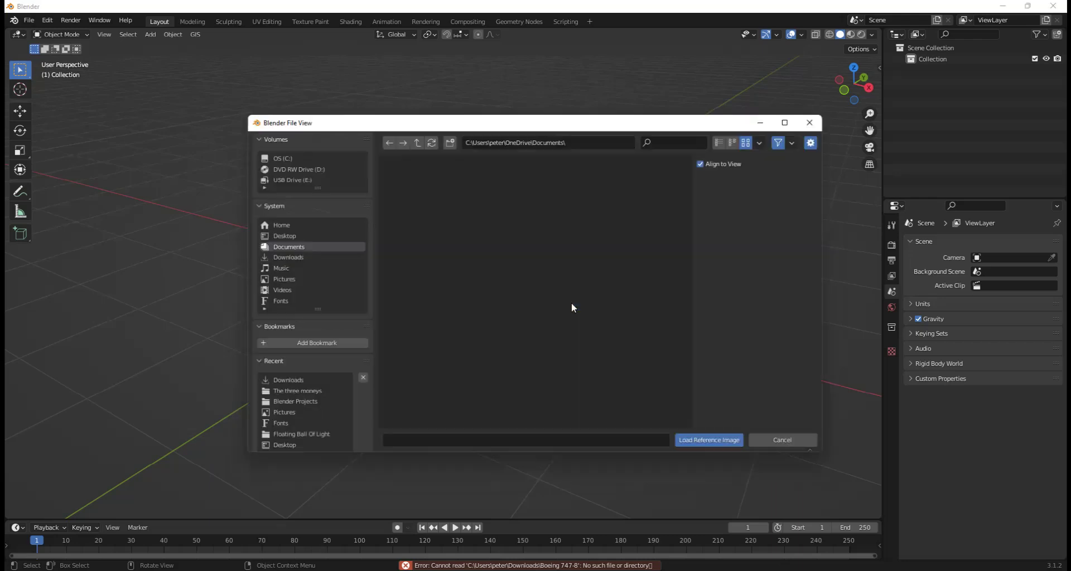
scroll(522, 304, "down", 8)
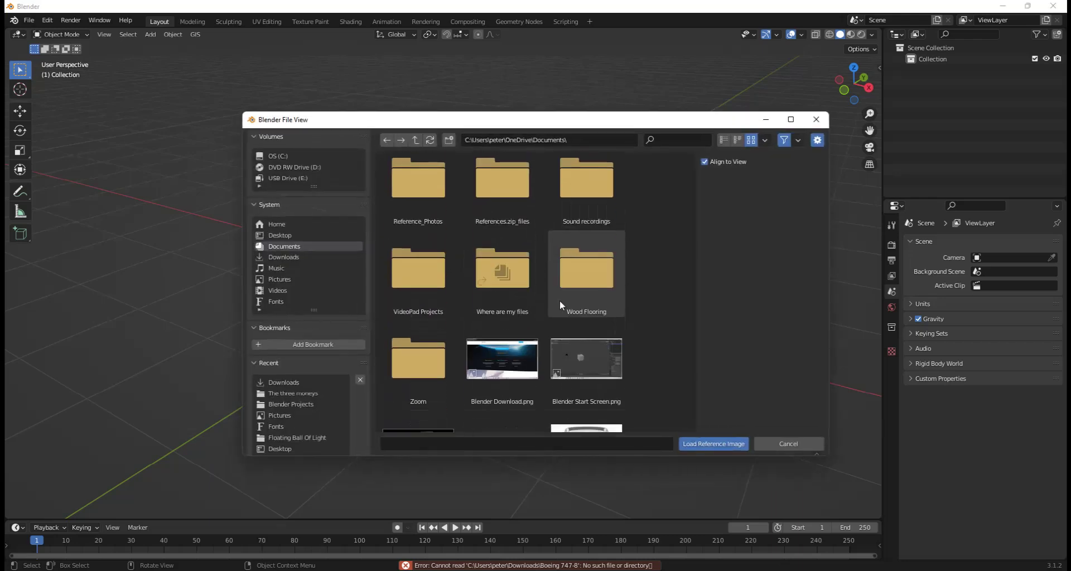
scroll(568, 328, "down", 5)
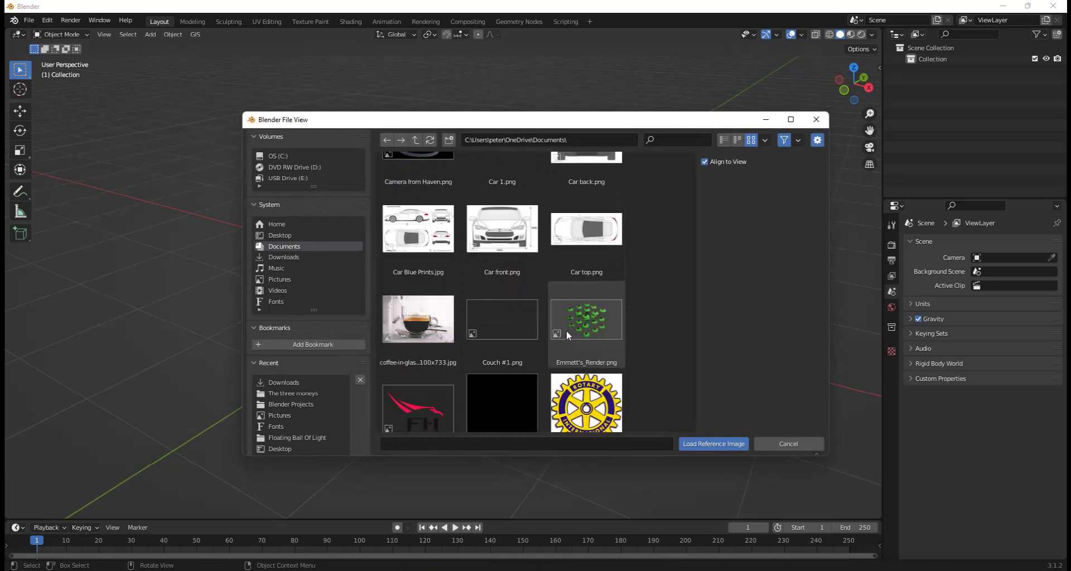
scroll(566, 334, "down", 6)
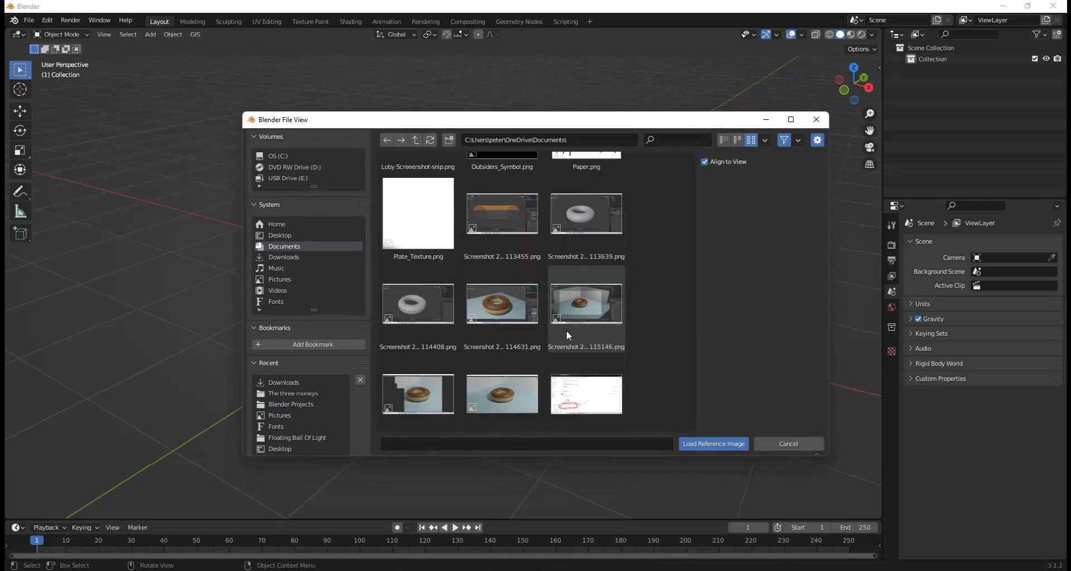
scroll(566, 333, "down", 6)
scroll(567, 330, "up", 4)
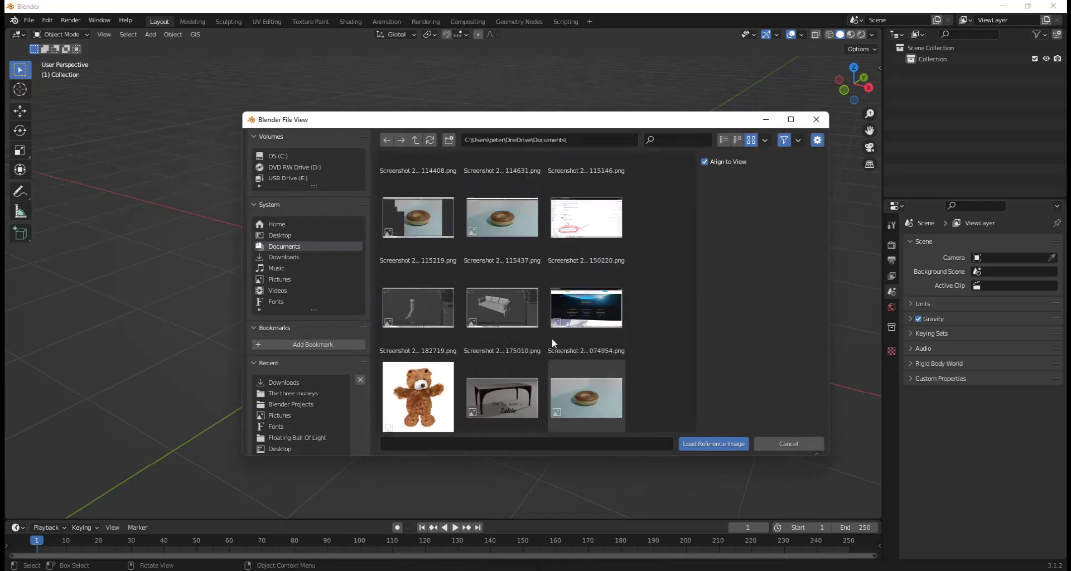
left_click(298, 256)
scroll(568, 298, "down", 5)
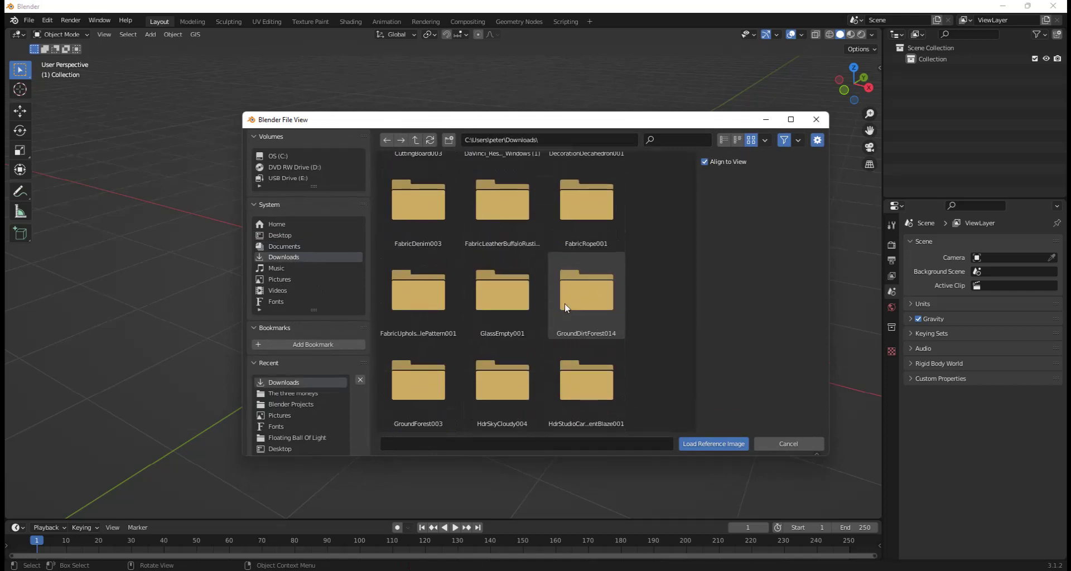
scroll(553, 311, "down", 6)
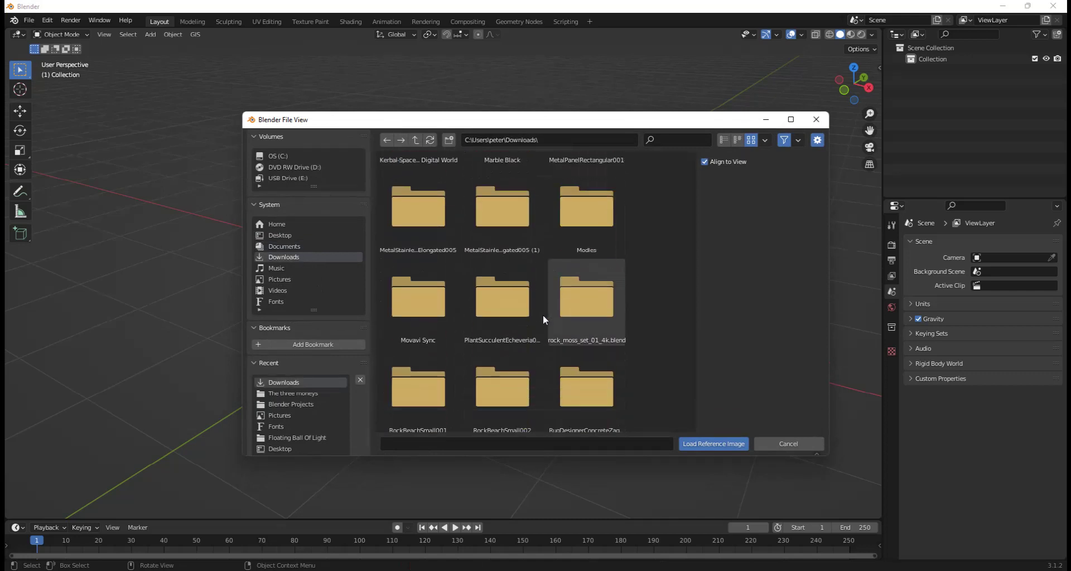
scroll(544, 315, "down", 8)
scroll(542, 318, "down", 8)
scroll(543, 323, "down", 8)
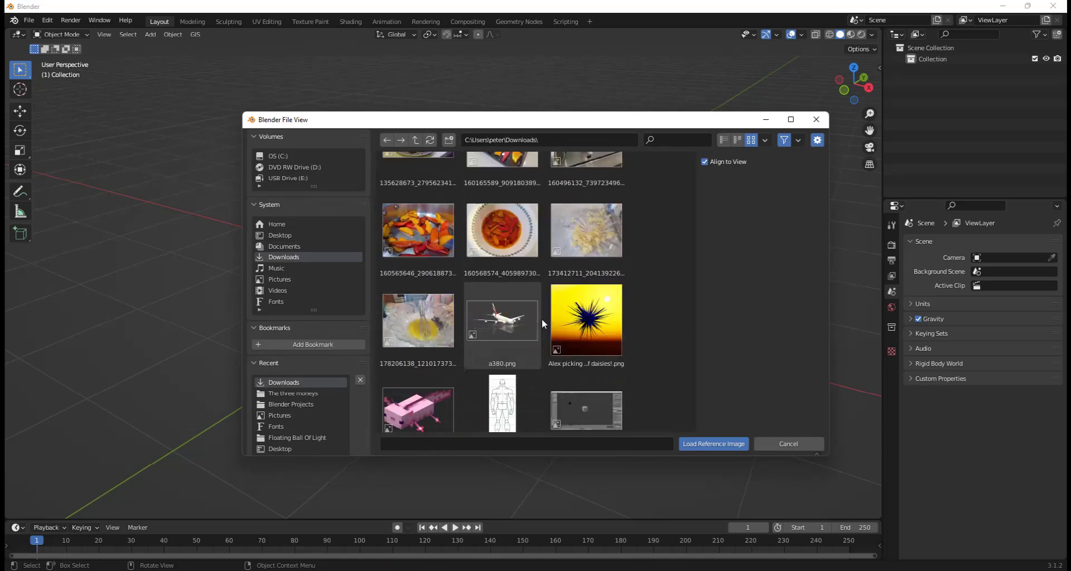
scroll(542, 323, "down", 2)
scroll(575, 290, "down", 2)
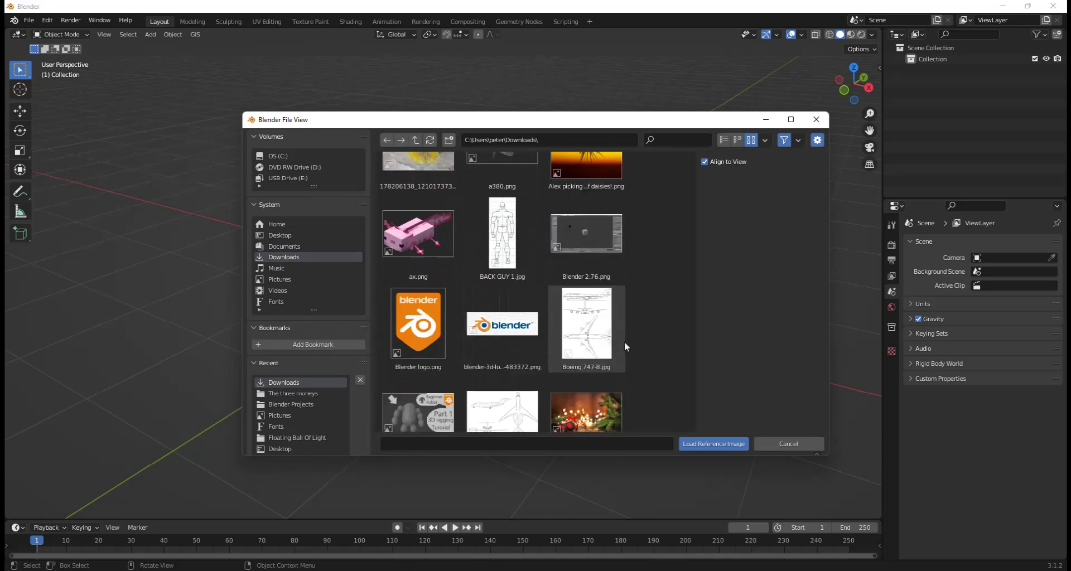
left_click(616, 349)
left_click(716, 444)
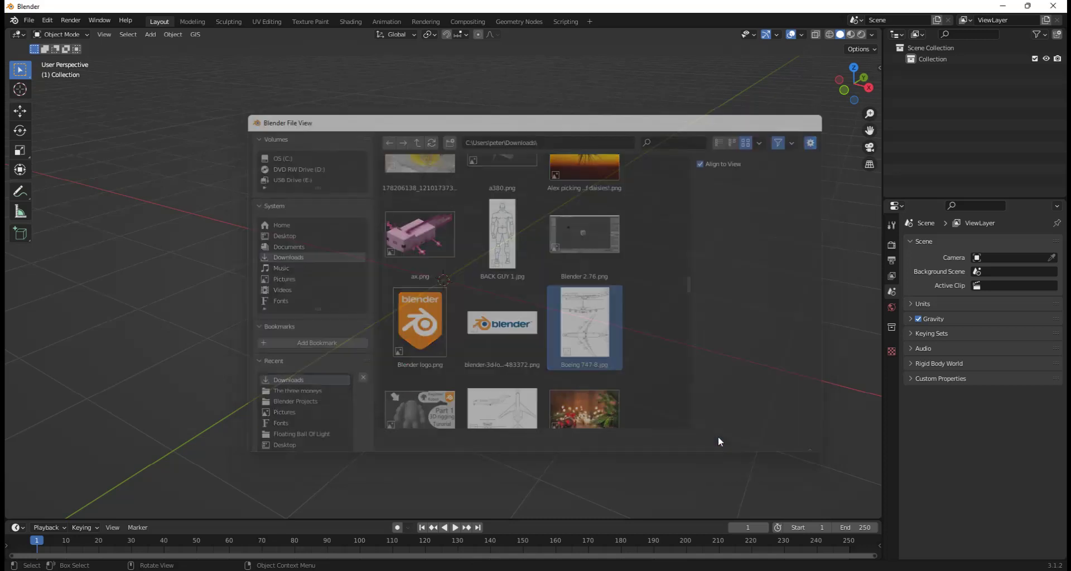
Step: Clear the rotation of the blueprint reference image so it lies flat on the ground plane
middle_click_drag(541, 234, 582, 248)
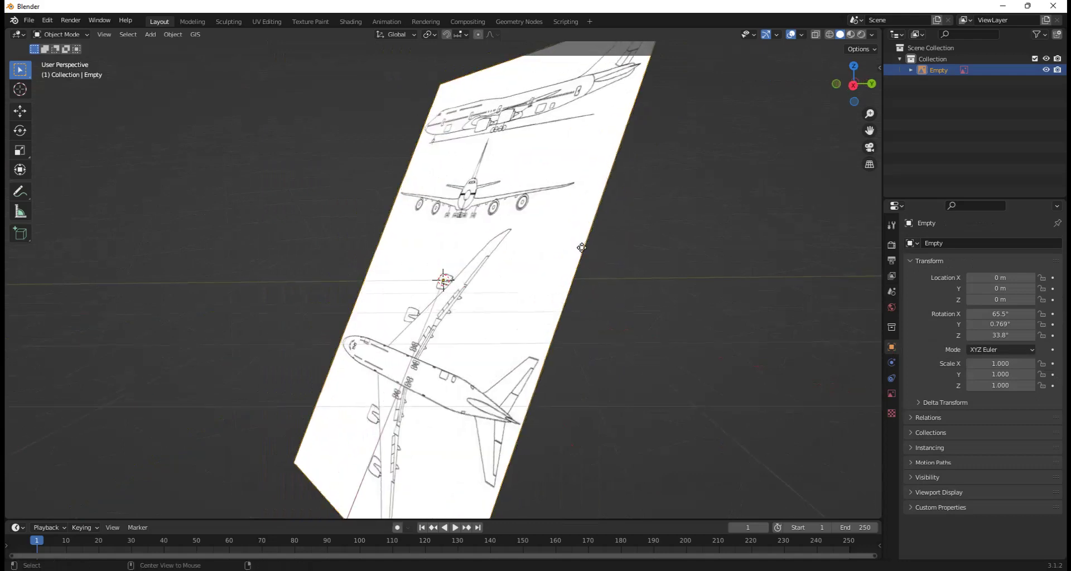
key("alt+r")
middle_click_drag(490, 251, 463, 307)
scroll(502, 245, "up", 5)
Step: In top view, move the blueprint about 0.957 m along Y to centre the top-view fuselage on the X axis
key("KP_7")
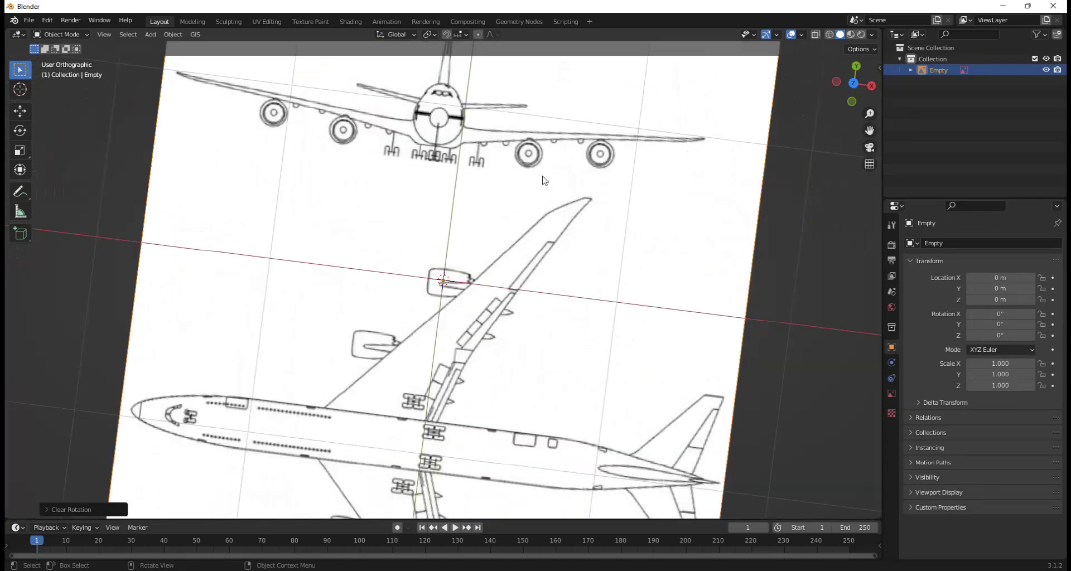
scroll(603, 327, "down", 4)
scroll(602, 328, "up", 4)
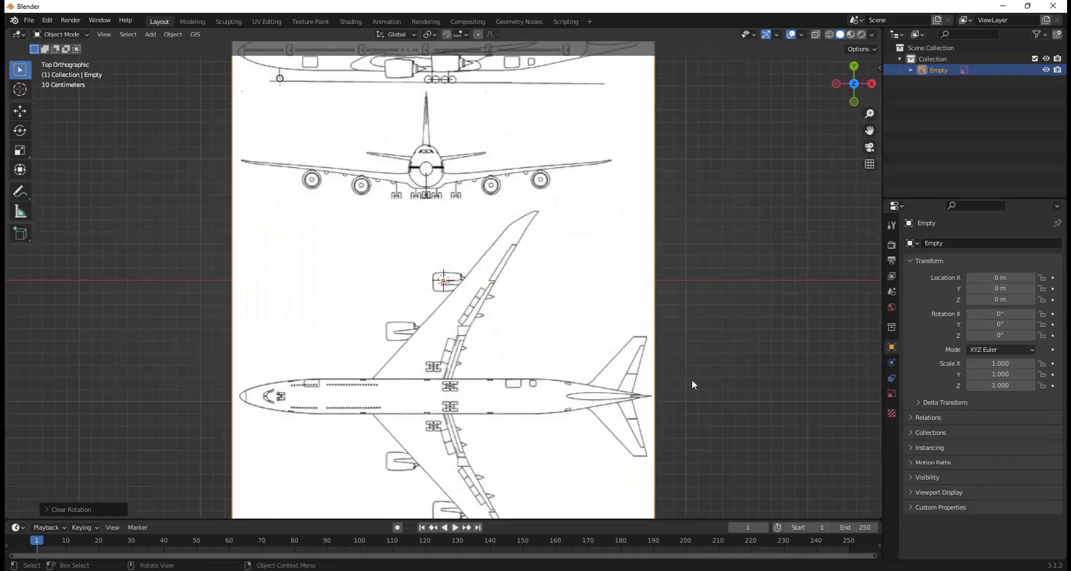
key("g")
key("y")
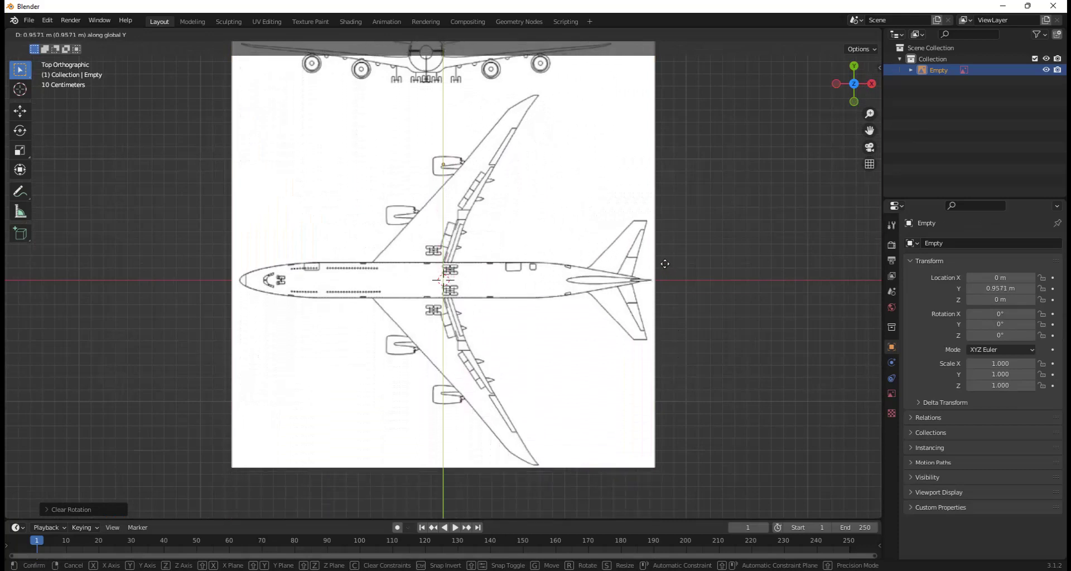
left_click(665, 264)
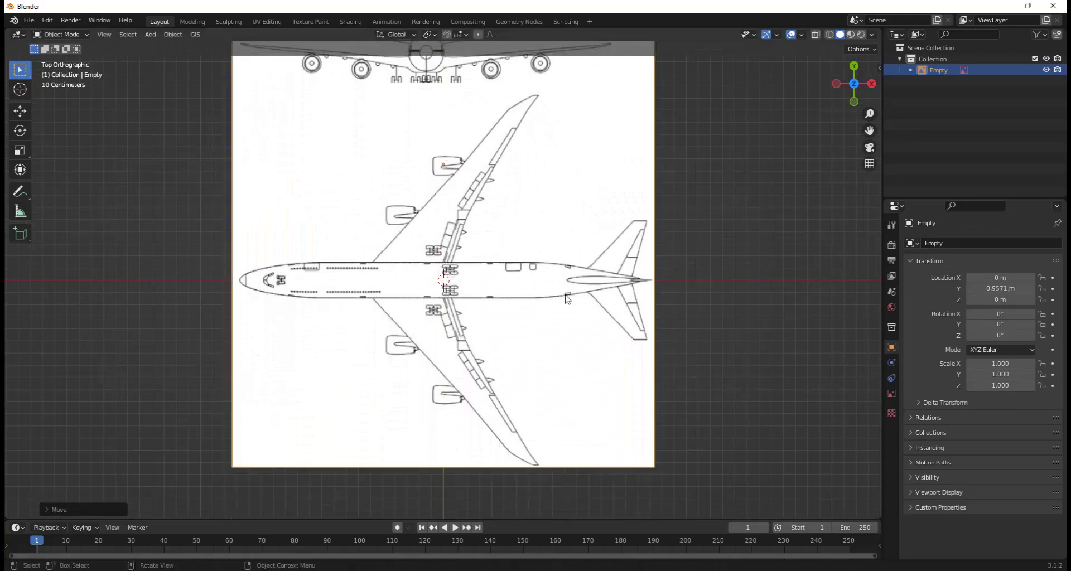
Step: Duplicate the blueprint and shift the copy along Y to a location of about 0.489 m
scroll(558, 301, "down", 3)
middle_click_drag(526, 284, 468, 223)
scroll(580, 277, "up", 3)
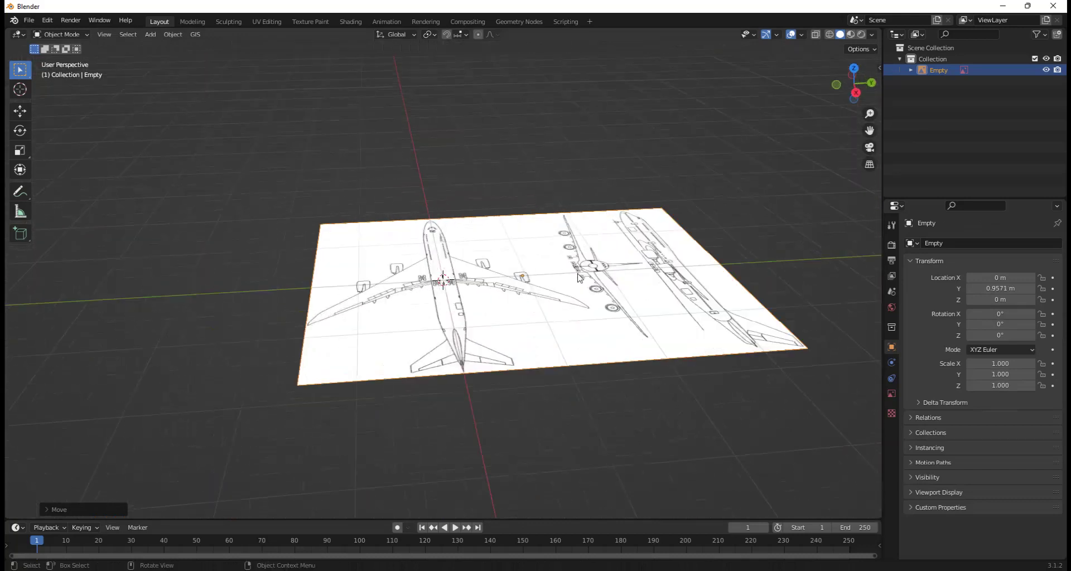
key("shift+d")
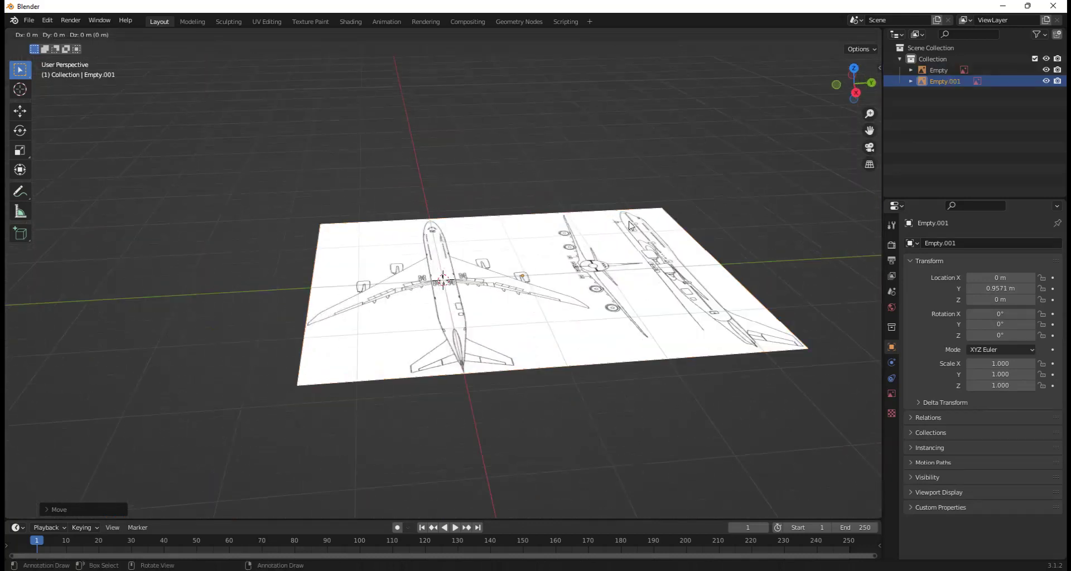
key("y")
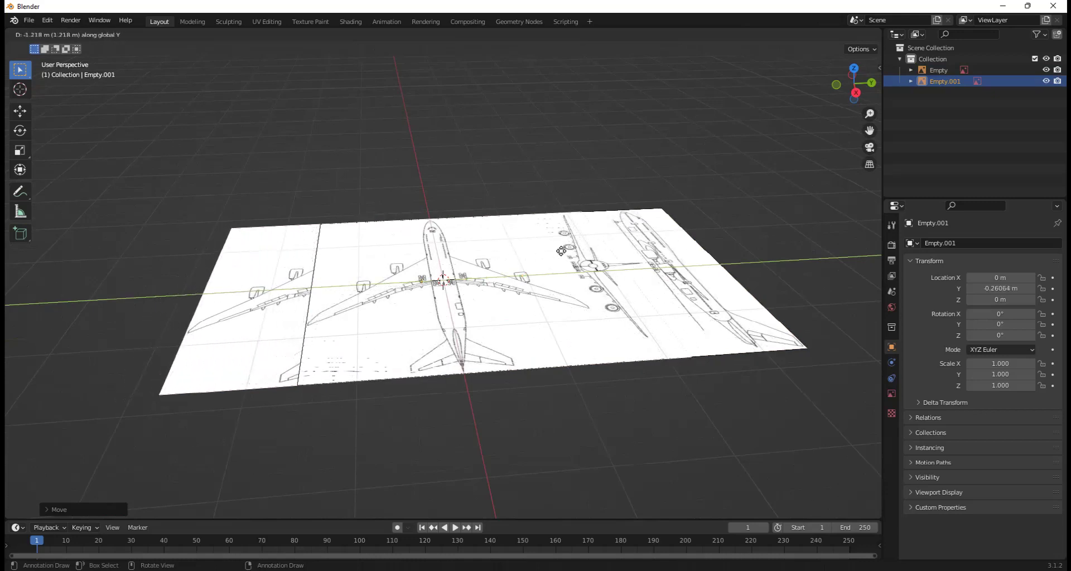
left_click(596, 262)
Step: Rotate the duplicated blueprint 90° about the X axis so it stands upright
key("r")
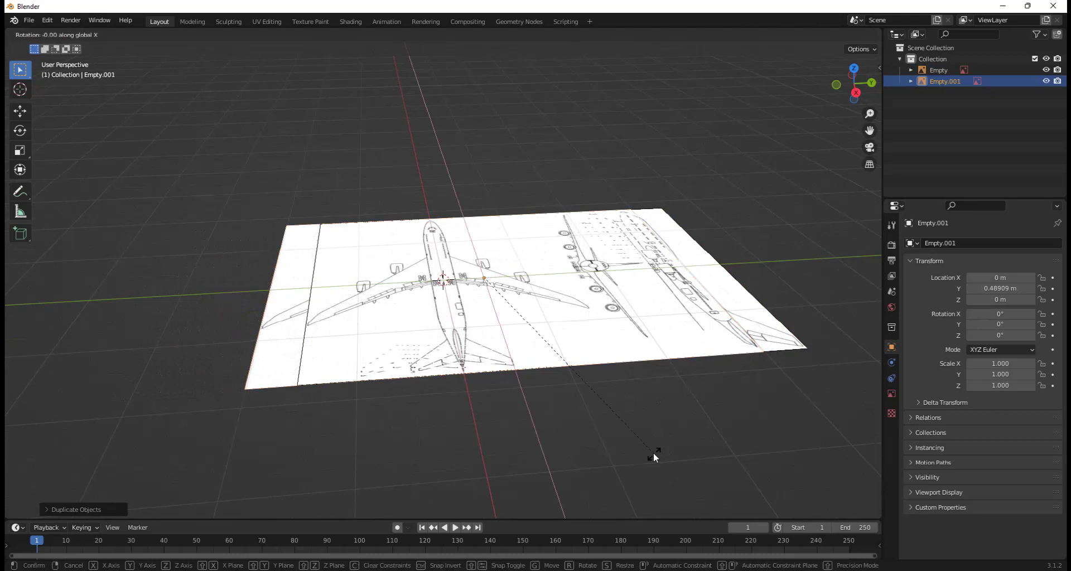
type("x90")
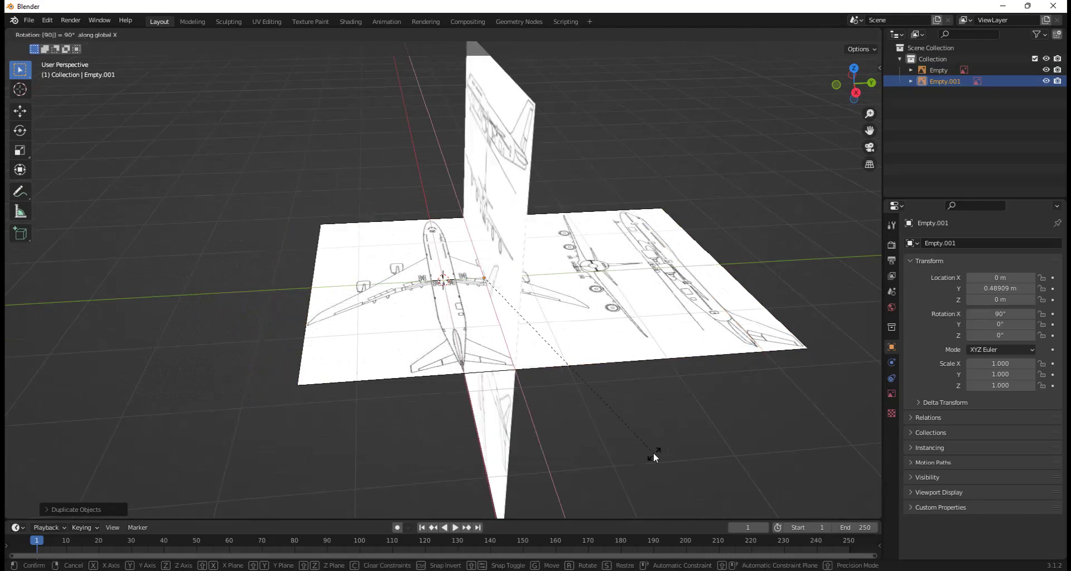
key("Return")
Step: In front view, move the upright blueprint along Z to about -1.63 m so the side view's wheels rest on the X axis
middle_click_drag(491, 372, 631, 346)
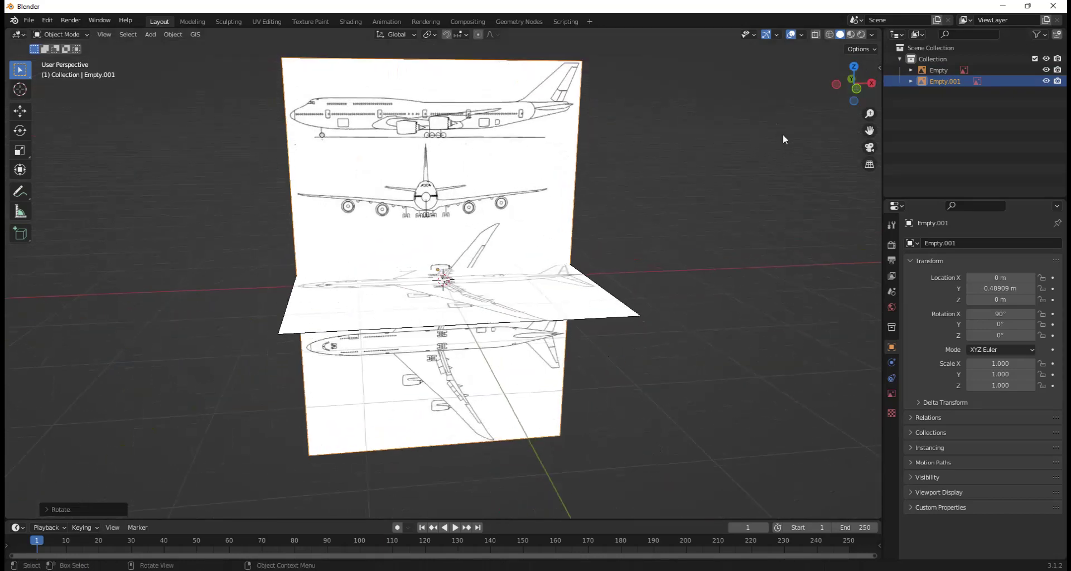
key("KP_3")
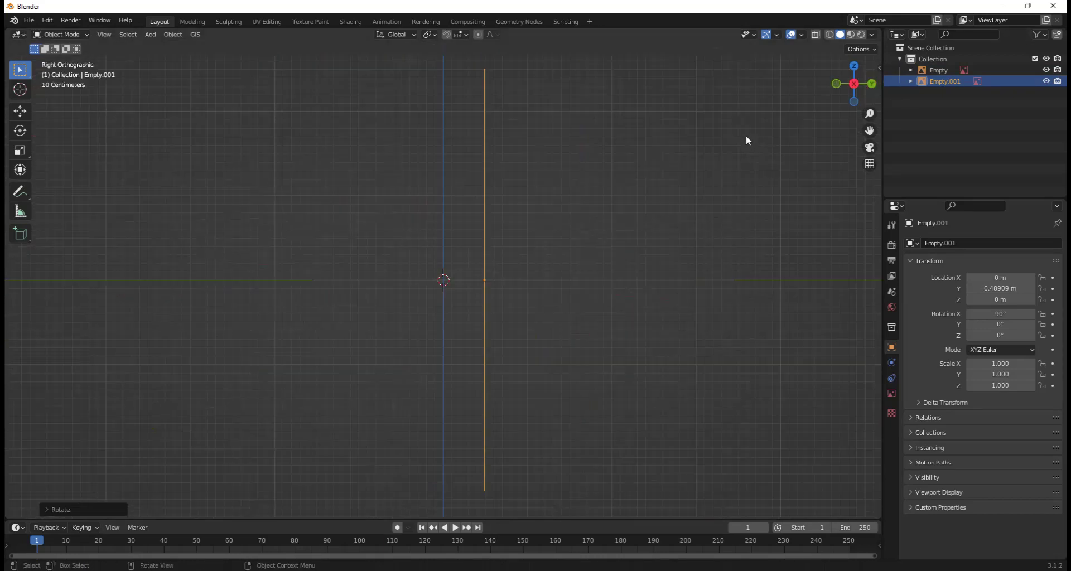
key("KP_1")
scroll(500, 245, "up", 2)
scroll(503, 234, "down", 1)
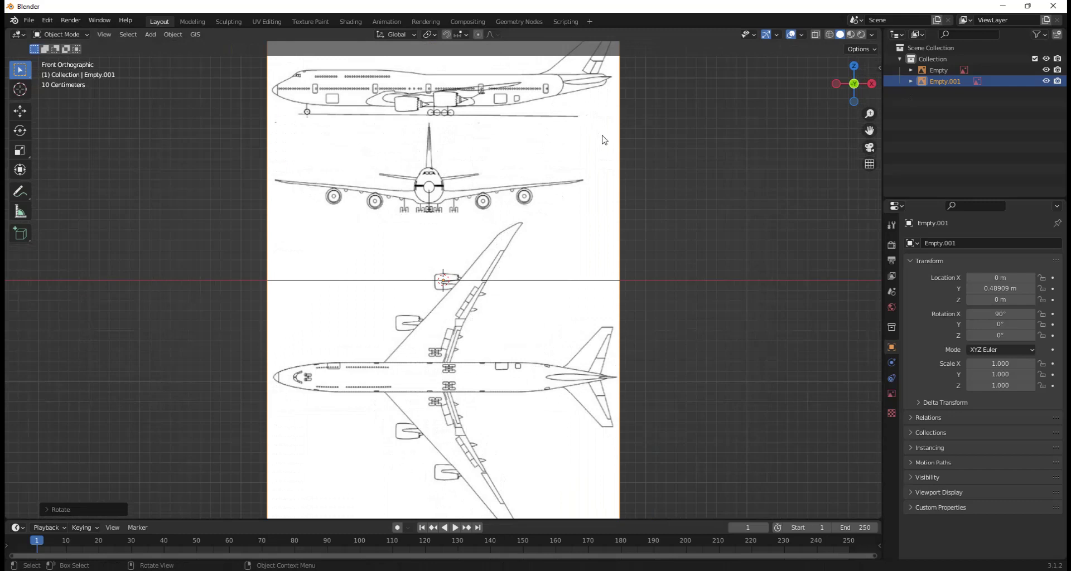
key("g")
key("z")
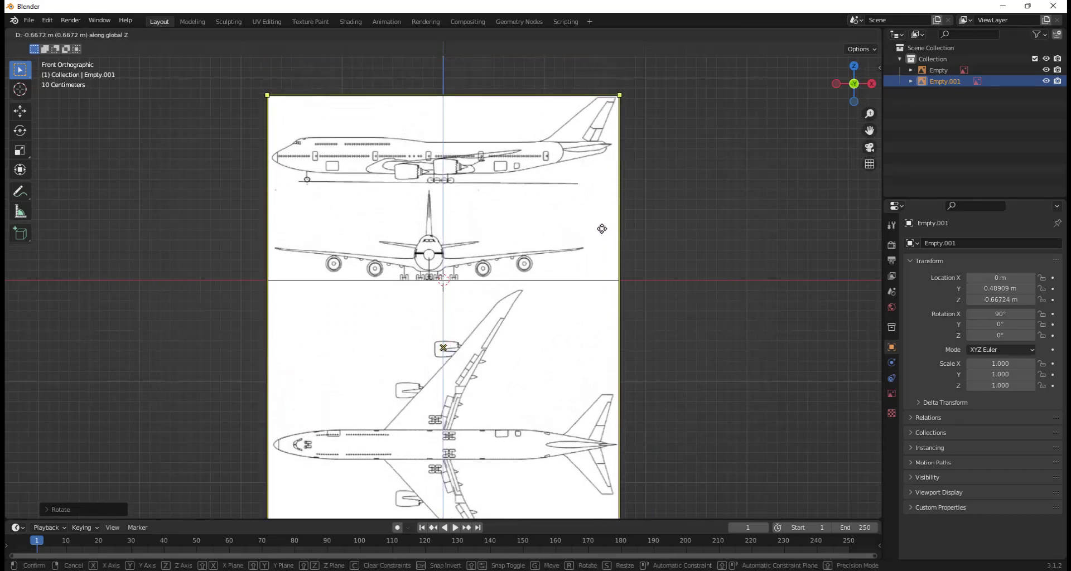
left_click(589, 312)
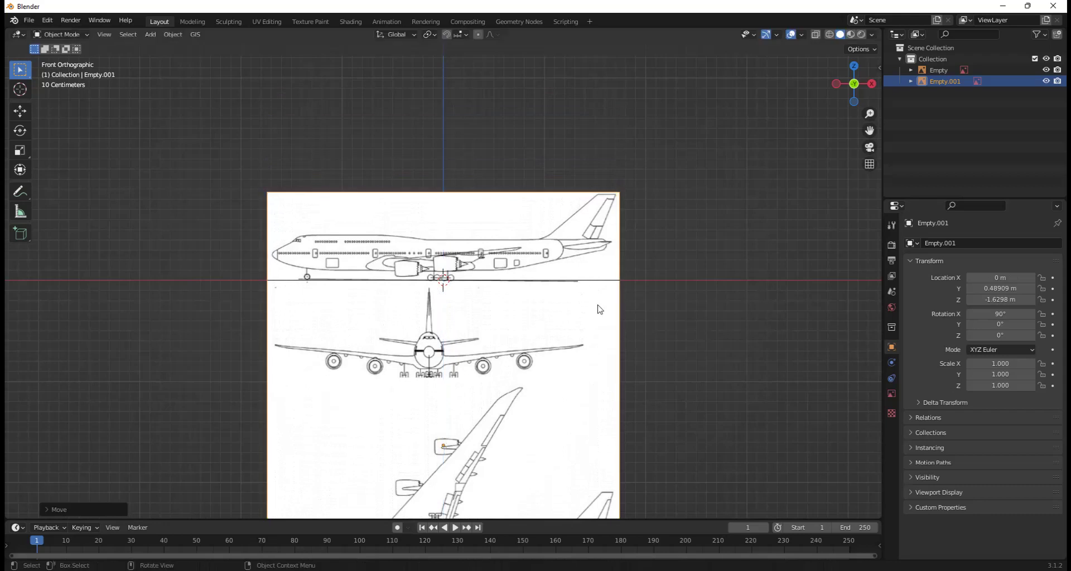
Step: Fine-tune the upright side-view blueprint along Z to a location of about -1.625 m
scroll(592, 307, "up", 15)
scroll(442, 277, "up", 3)
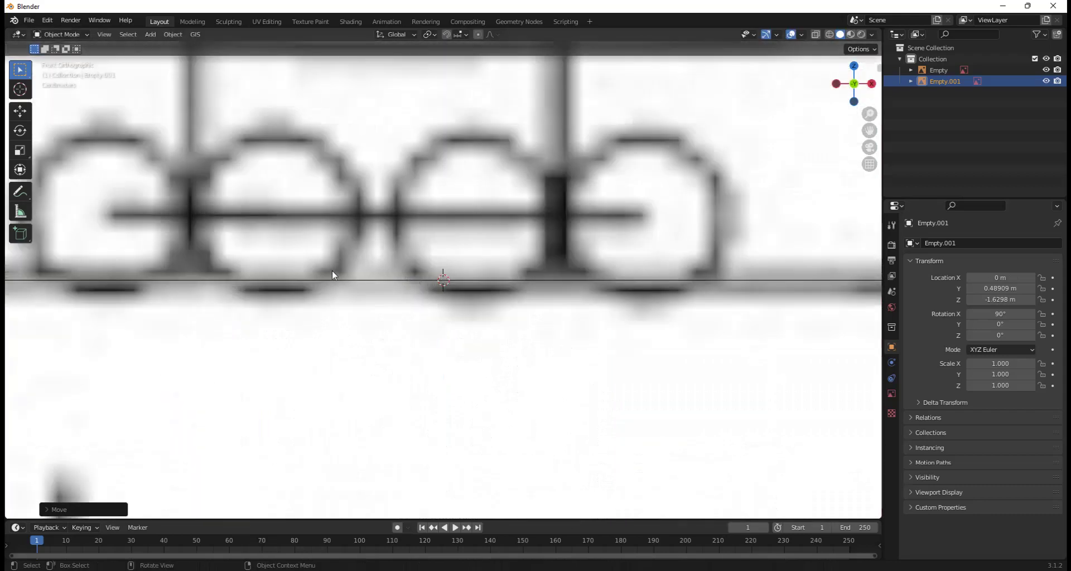
scroll(559, 269, "down", 11)
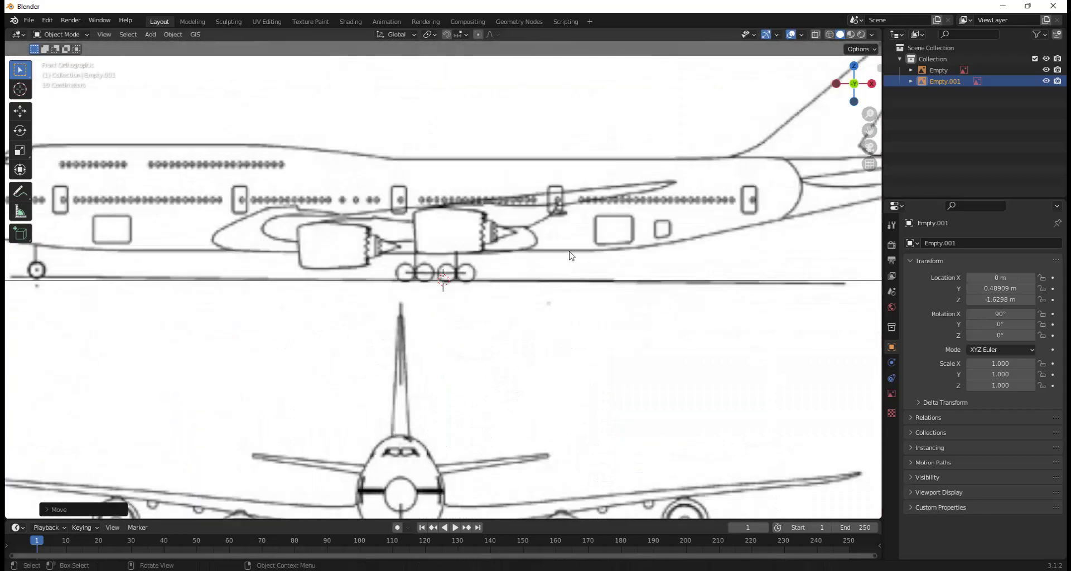
scroll(571, 256, "down", 5)
mouse_move(571, 256)
middle_mouse_down()
mouse_move(589, 279)
mouse_move(558, 261)
middle_mouse_up()
scroll(527, 243, "up", 6)
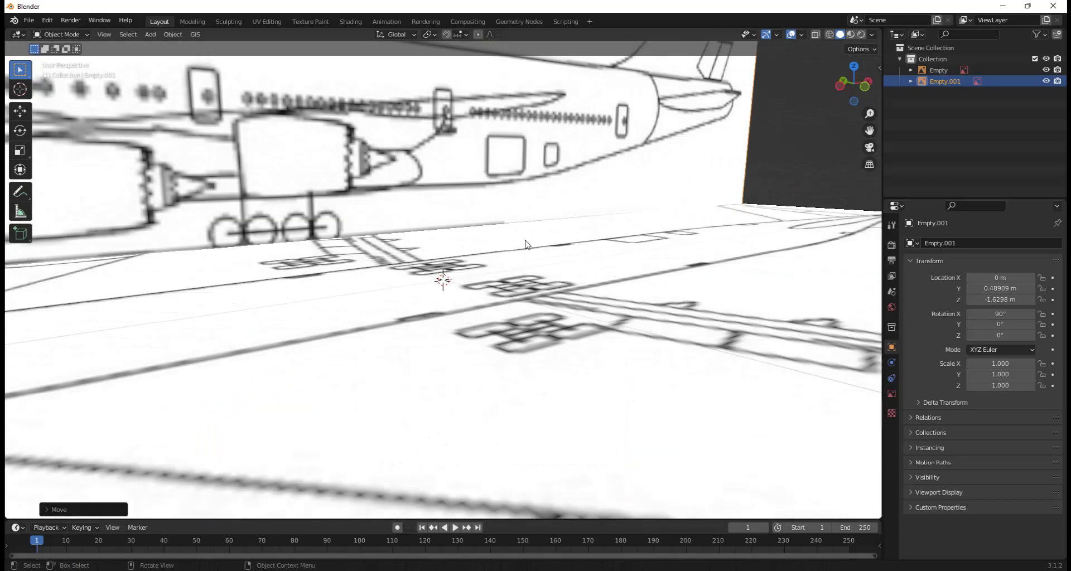
key("g")
key("z")
left_click(493, 256)
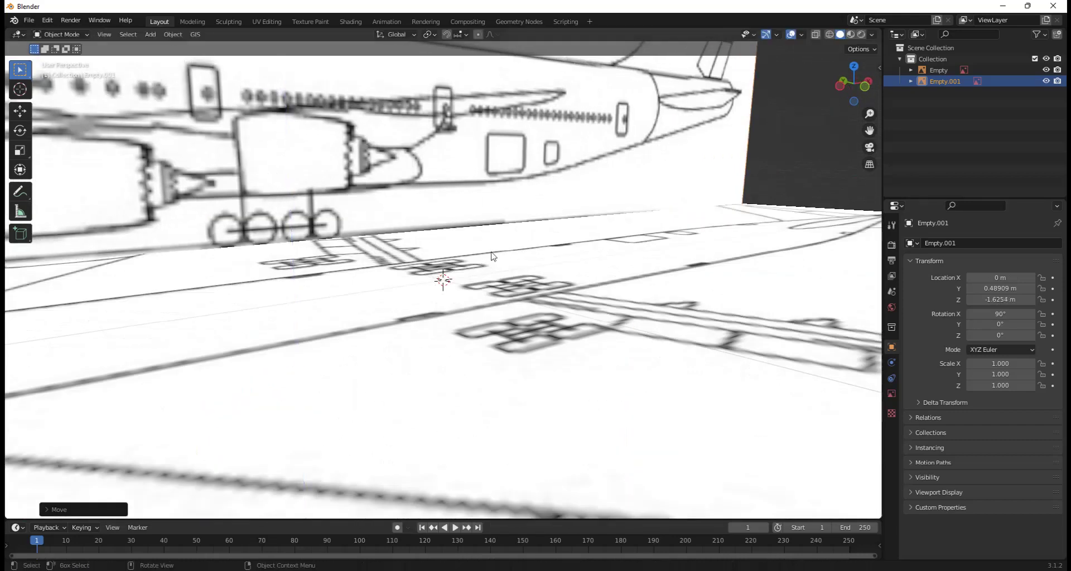
Step: Duplicate the flat top-view blueprint and rotate the copy 90° about the Z axis
scroll(498, 246, "down", 5)
scroll(509, 242, "down", 3)
middle_click_drag(510, 242, 627, 329)
left_click(579, 301)
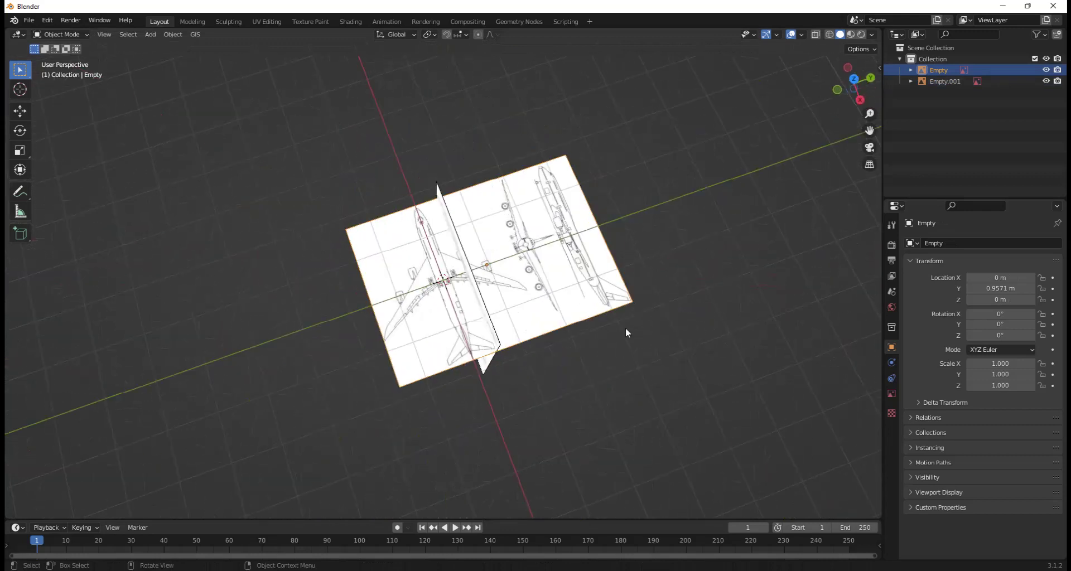
key("shift+d")
key("r")
type("z")
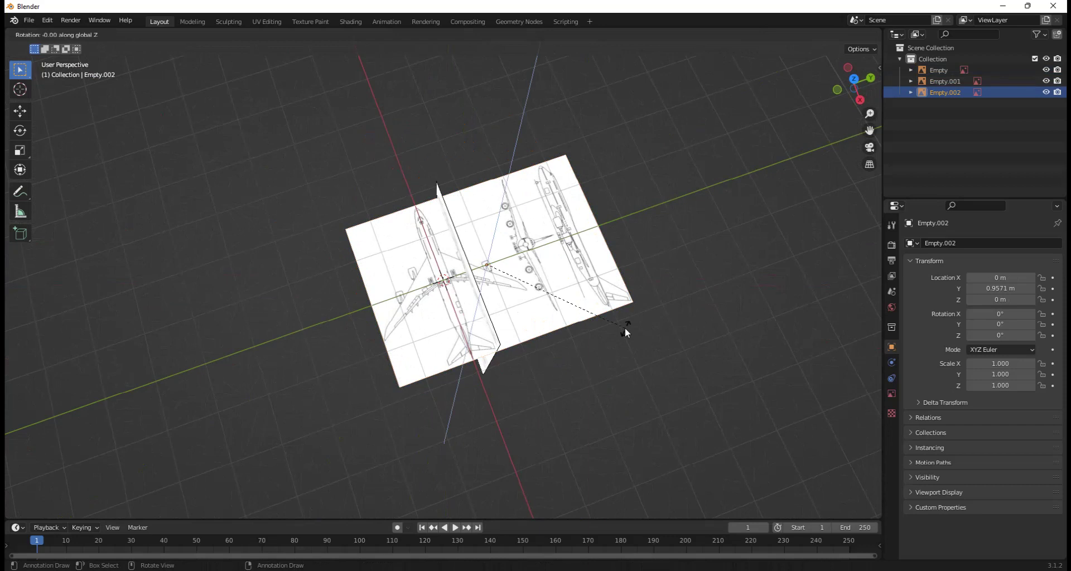
type("90")
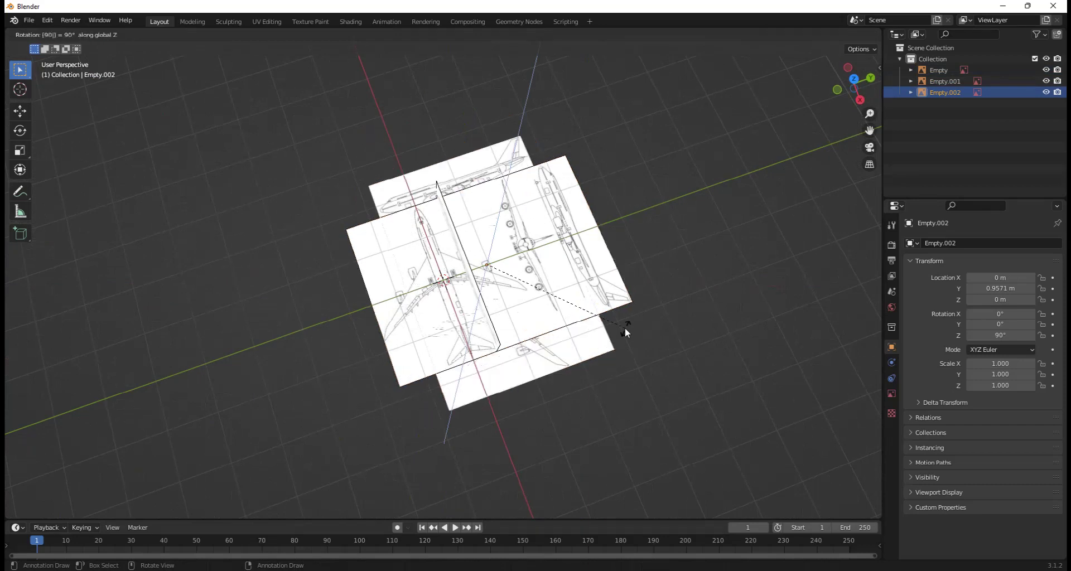
key("Return")
Step: Rotate the new blueprint copy 90° about the Y axis so it stands upright across the fuselage direction
middle_click_drag(418, 230, 624, 358)
key("s")
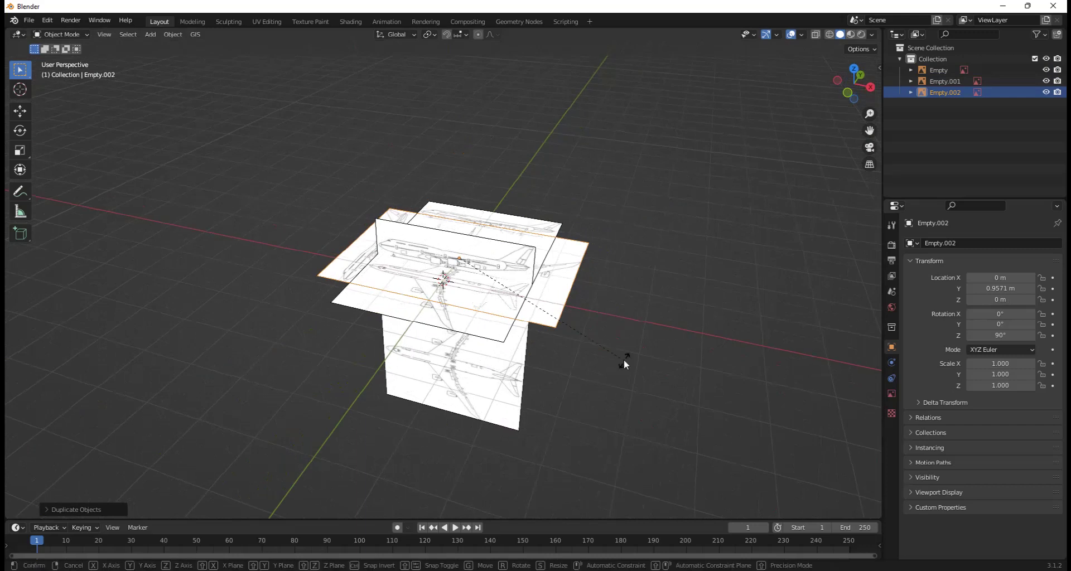
type("ry90")
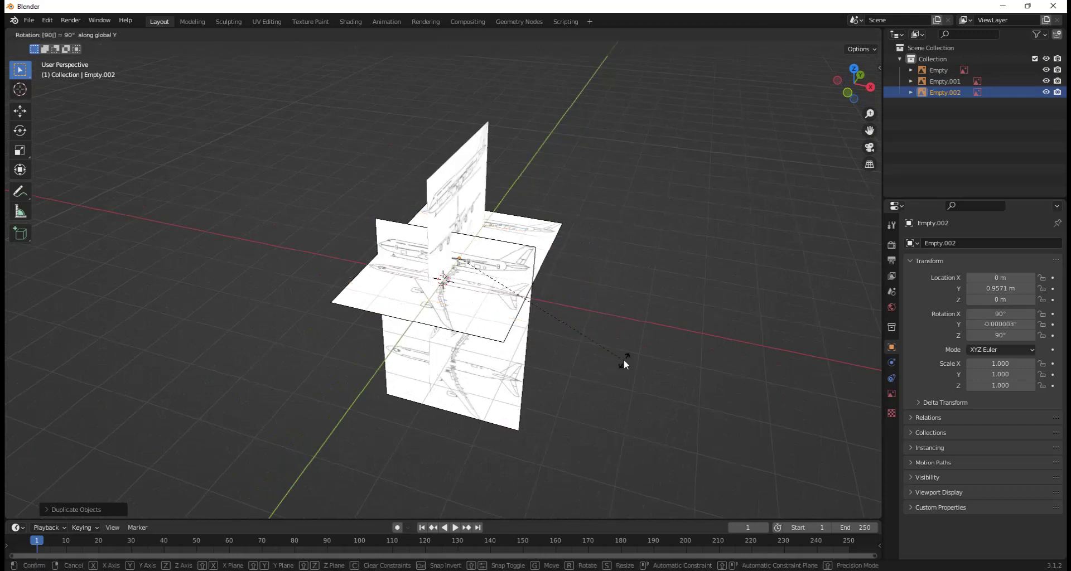
key("Return")
Step: In right view, move the new copy to about Y 0.142 m, Z -0.665 m, centring the airplane's front view with its wheels at the origin
middle_click_drag(863, 237, 780, 140)
left_click(852, 90)
scroll(614, 278, "up", 8)
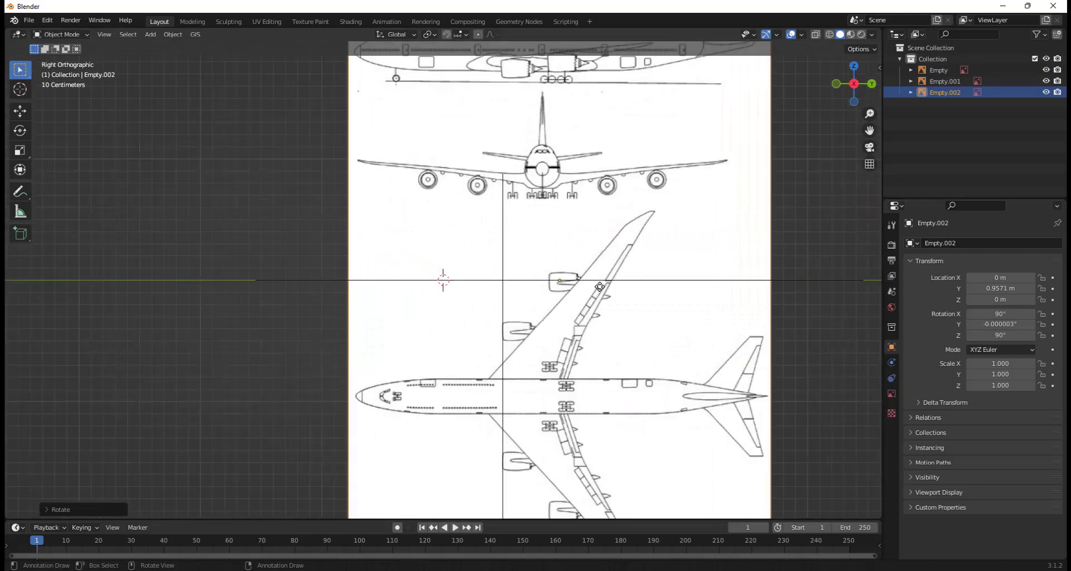
scroll(614, 278, "down", 7)
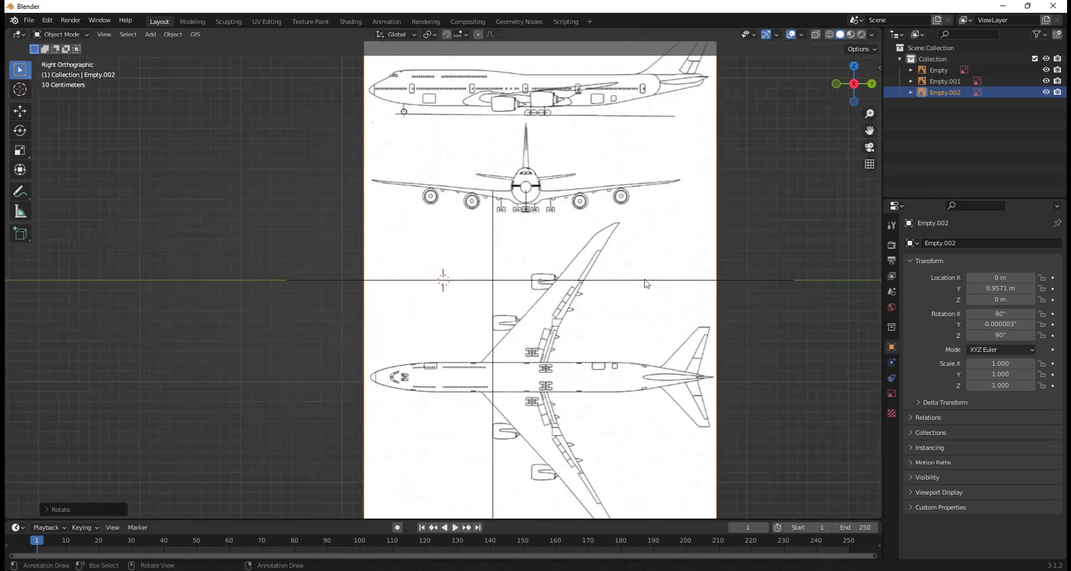
key("alt+z")
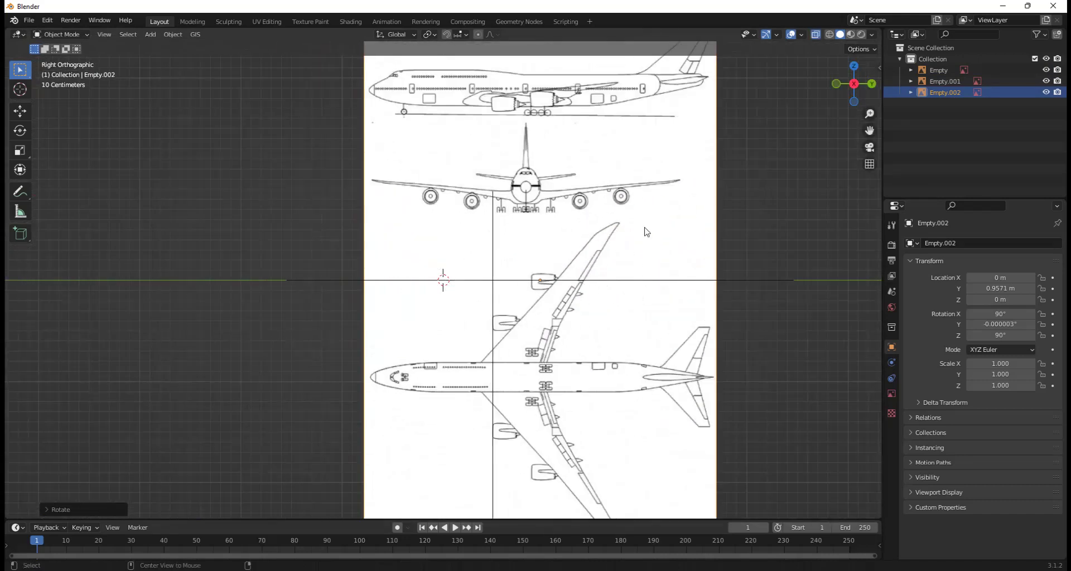
scroll(653, 207, "up", 3)
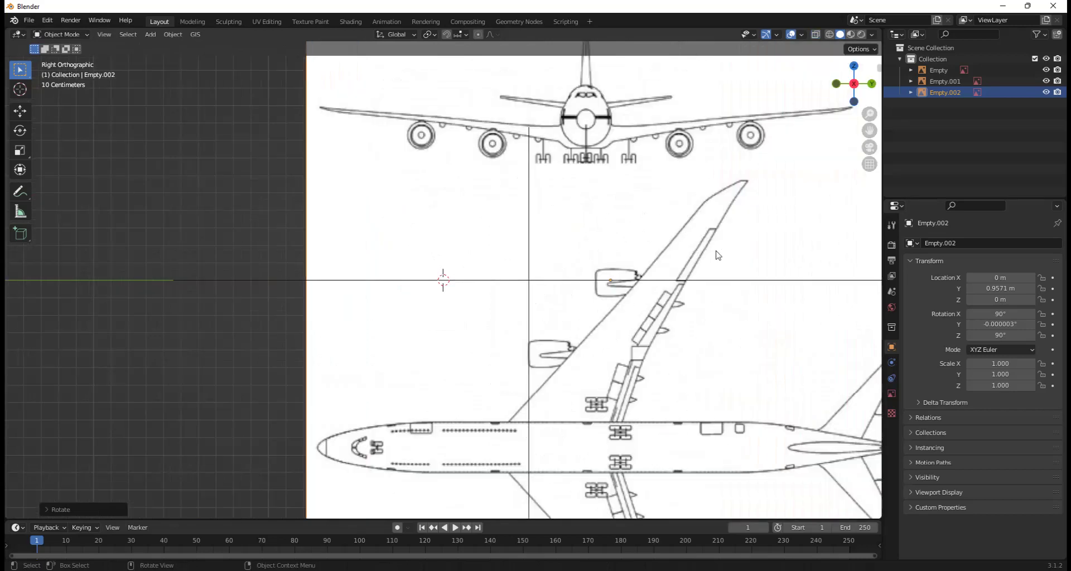
scroll(718, 255, "up", 3)
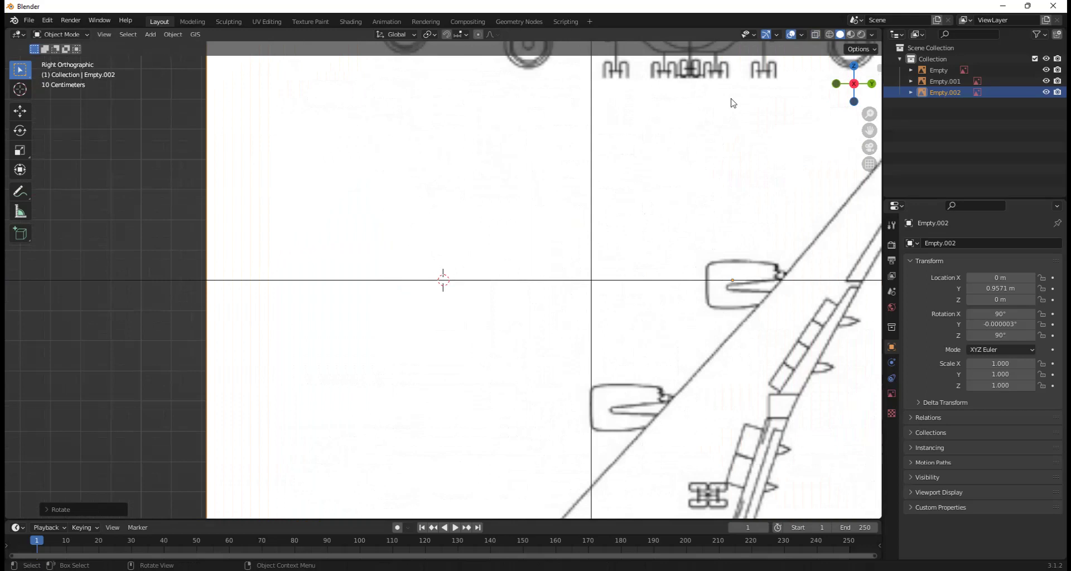
key("g")
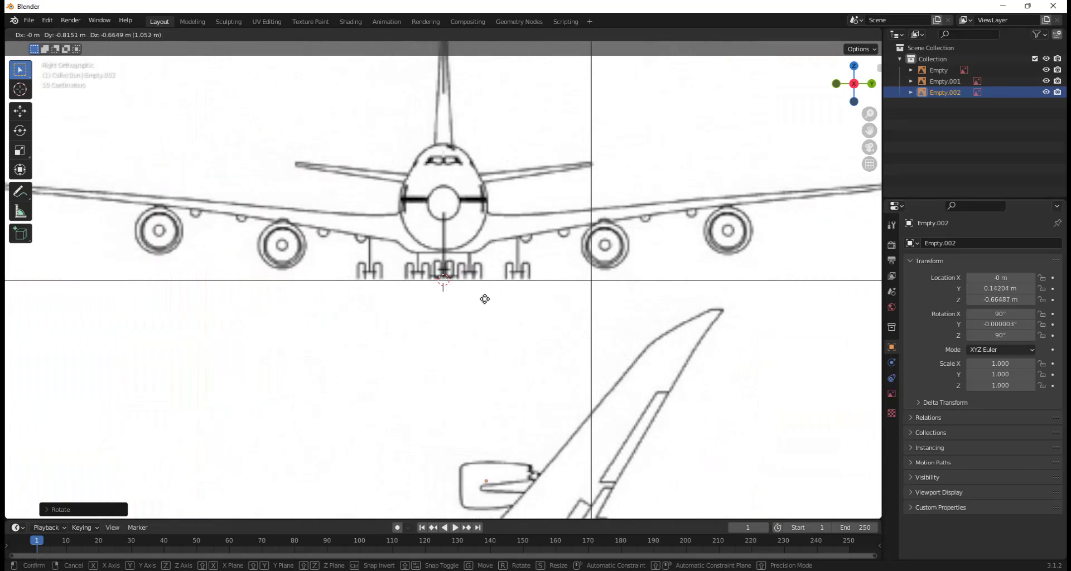
left_click(484, 299)
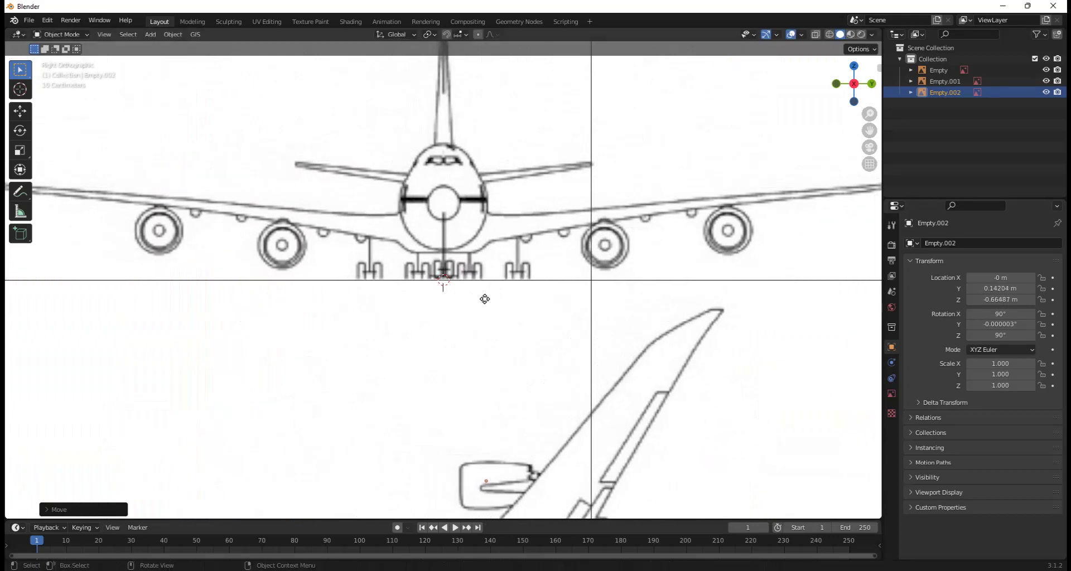
scroll(444, 281, "up", 10)
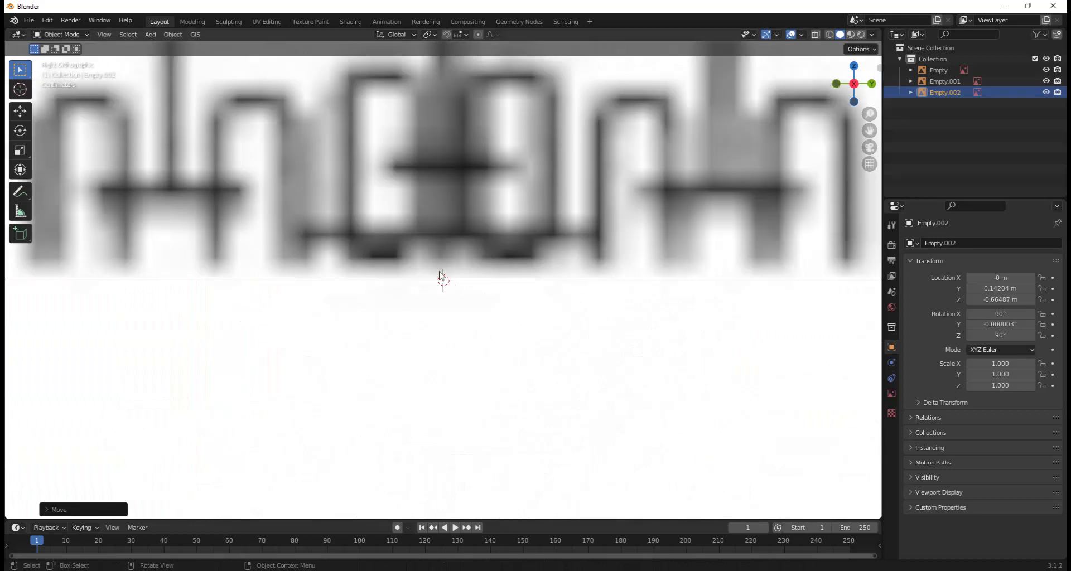
scroll(432, 259, "down", 6)
Step: Move the front-view blueprint back along X to about -1.98 m, ahead of the airplane's nose
middle_click_drag(415, 223, 538, 283)
scroll(538, 282, "down", 8)
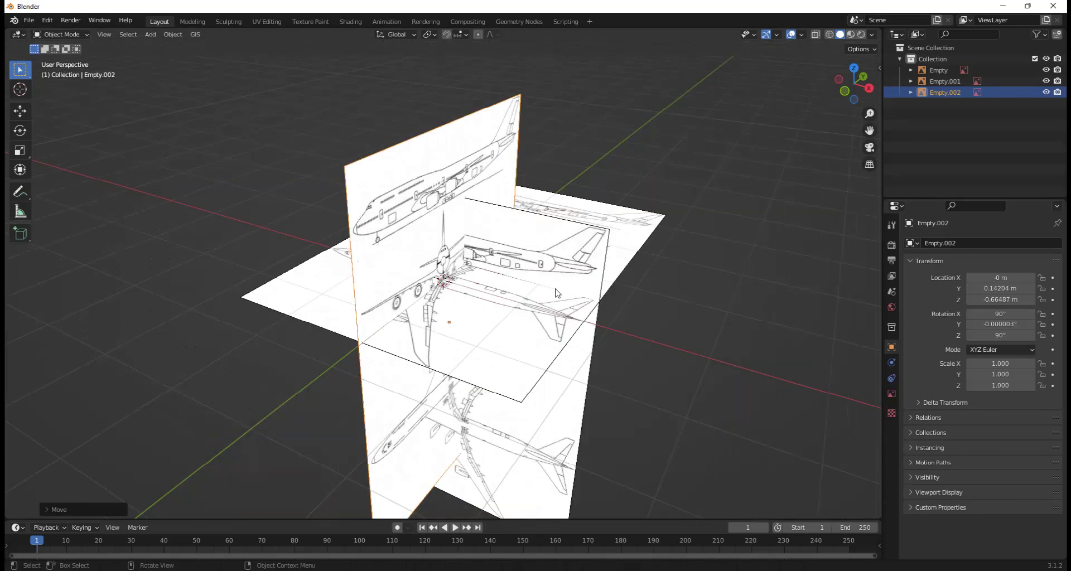
key("g")
key("x")
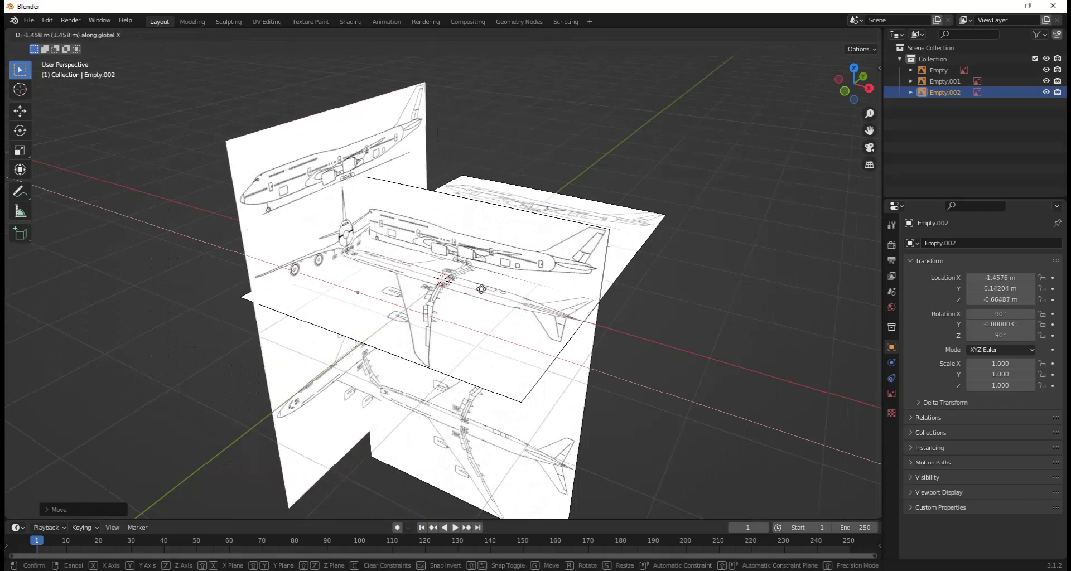
left_click(458, 280)
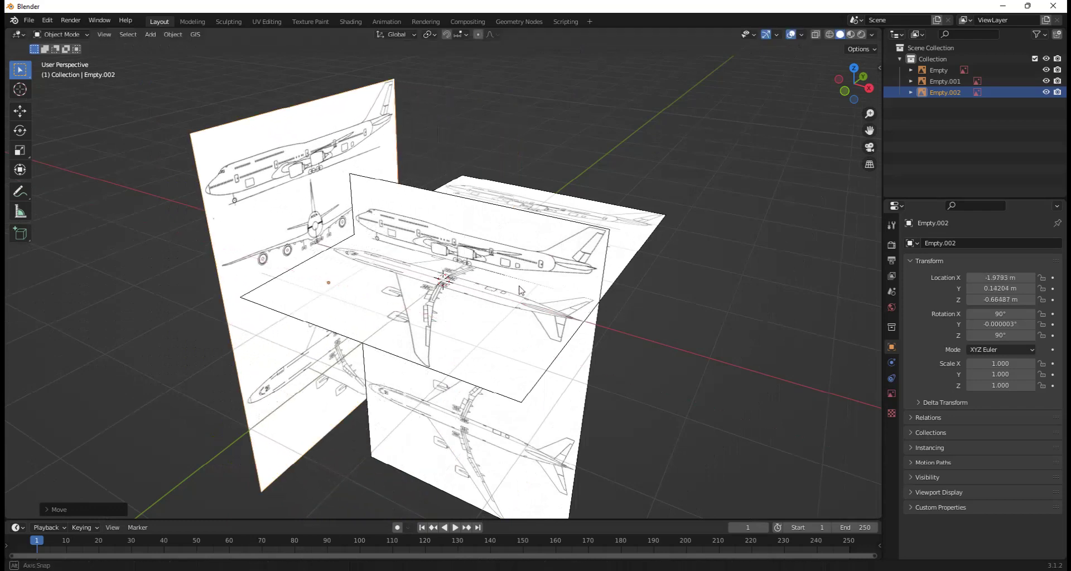
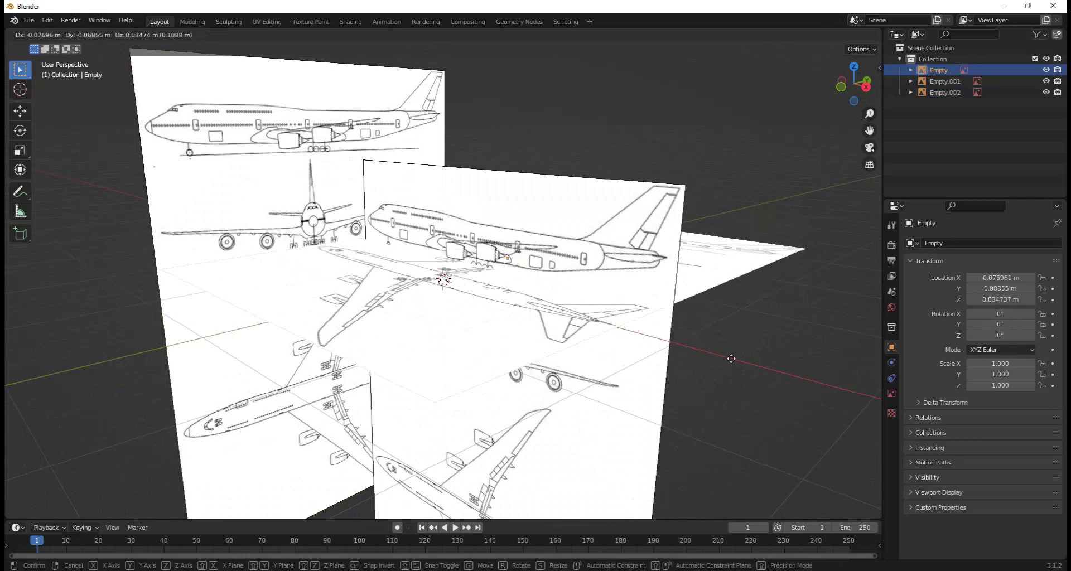
Step: Lower the flat top-view blueprint along Z to about -0.199 m, beneath the side view's wheels
key("z")
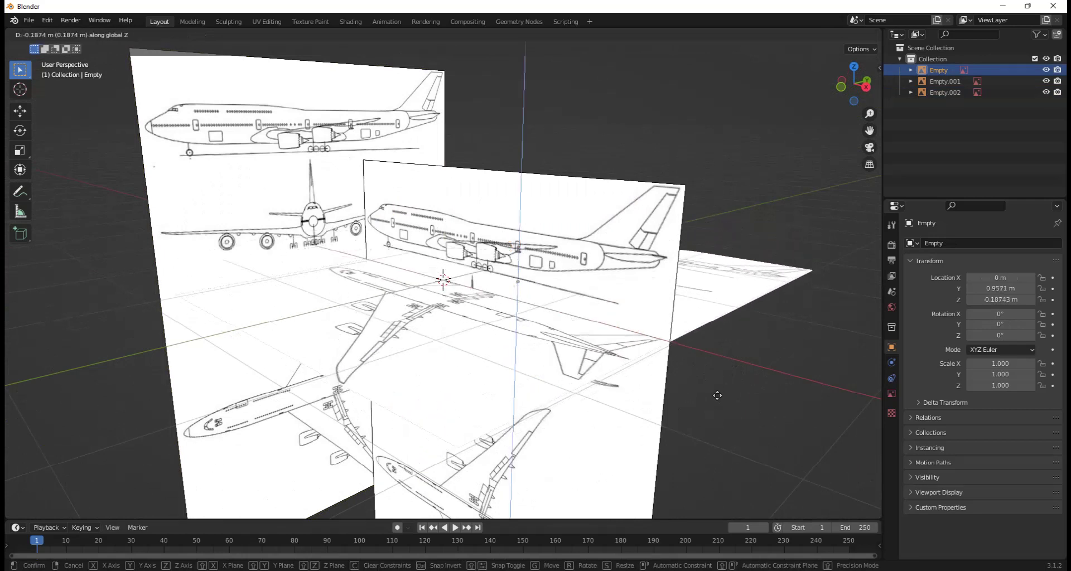
left_click(715, 396)
middle_click_drag(715, 397, 597, 309)
scroll(698, 329, "down", 6)
scroll(568, 297, "up", 5)
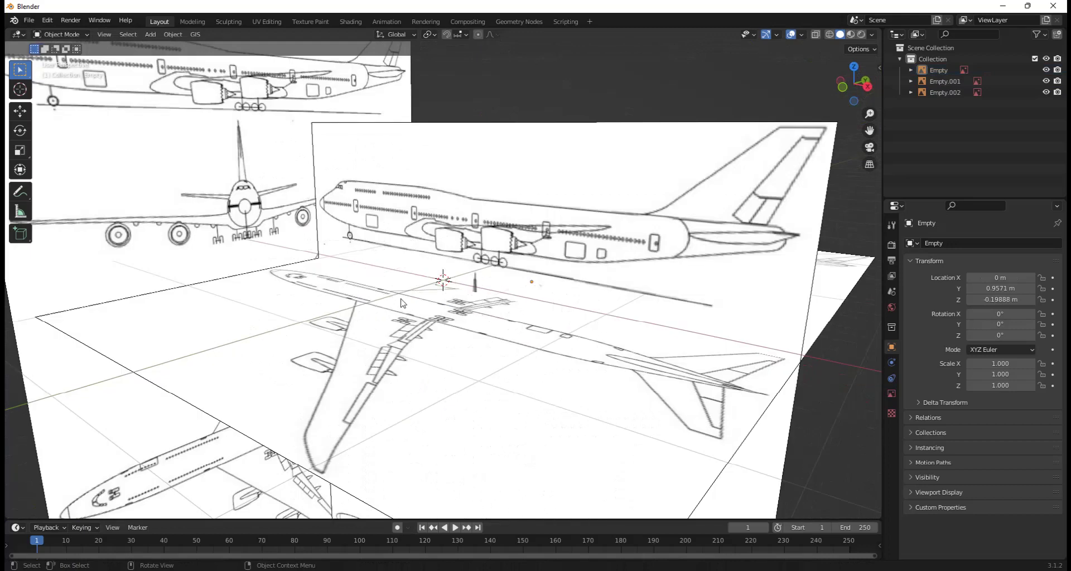
scroll(403, 294, "down", 5)
scroll(403, 294, "up", 5)
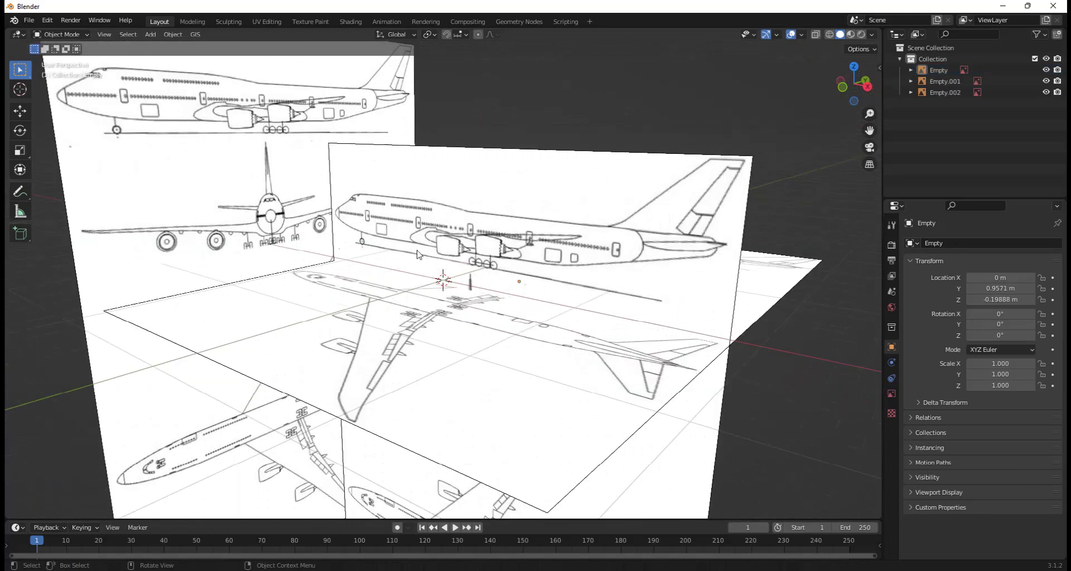
Step: Add a cylinder mesh at the origin and scale it uniformly to about 0.466
key("shift+a")
mouse_move(393, 130)
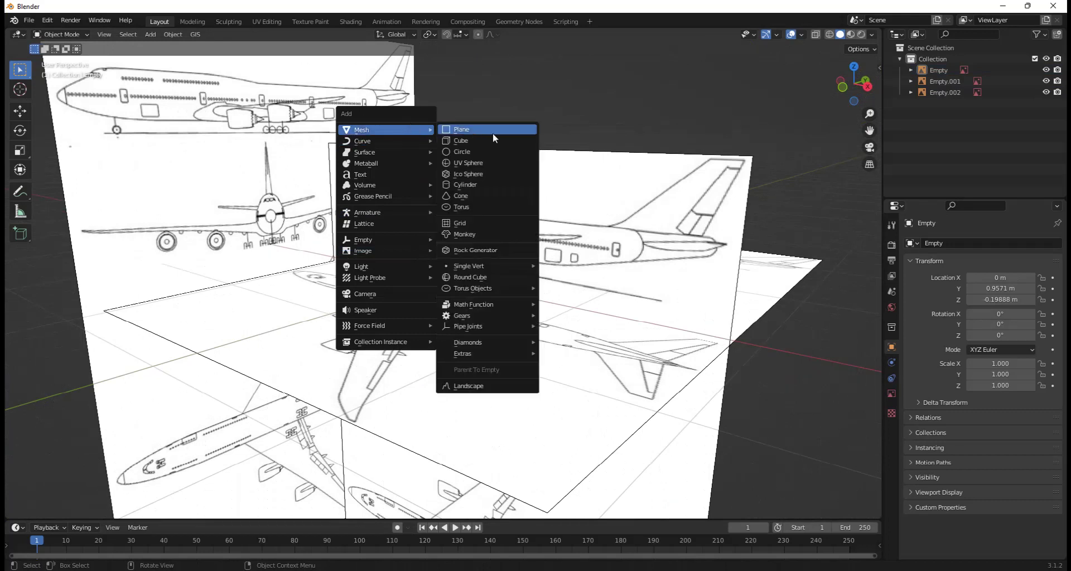
left_click(474, 182)
scroll(440, 250, "down", 3)
middle_click_drag(439, 249, 513, 319)
scroll(564, 307, "up", 3)
scroll(564, 307, "up", 2)
scroll(514, 320, "down", 4)
scroll(519, 316, "up", 1)
scroll(523, 322, "down", 2)
key("s")
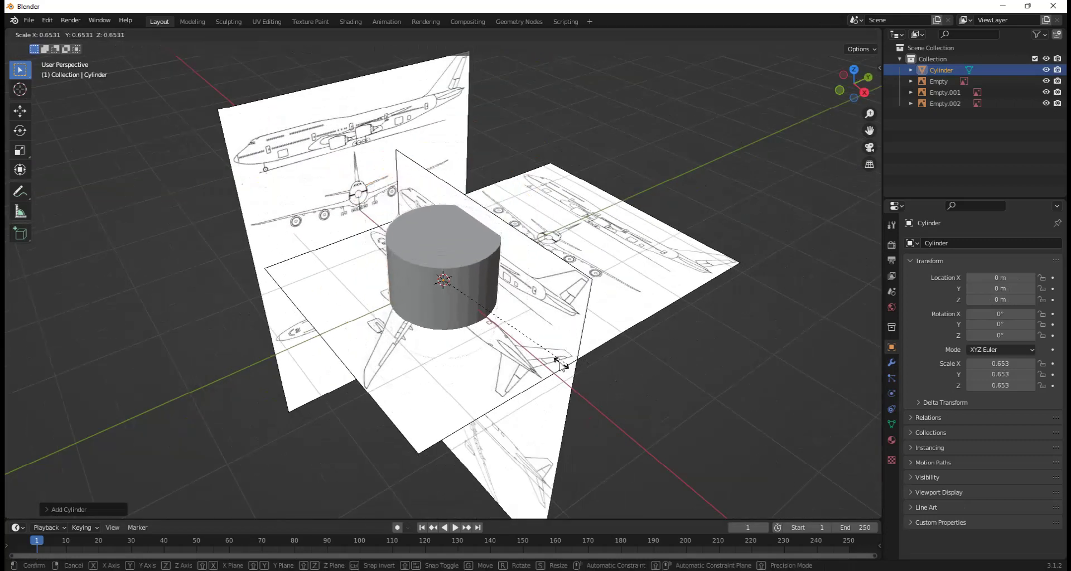
left_click(523, 345)
Step: Rotate the cylinder 90° about the Y axis so it lies along the fuselage, and view it from the front
middle_click_drag(524, 344, 617, 338)
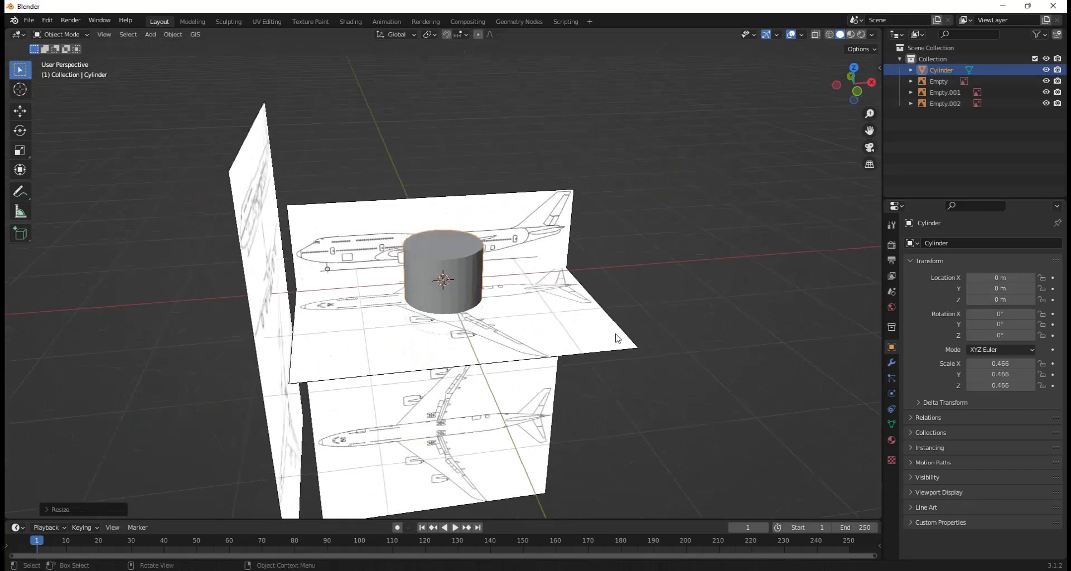
key("r")
type("y")
type("90")
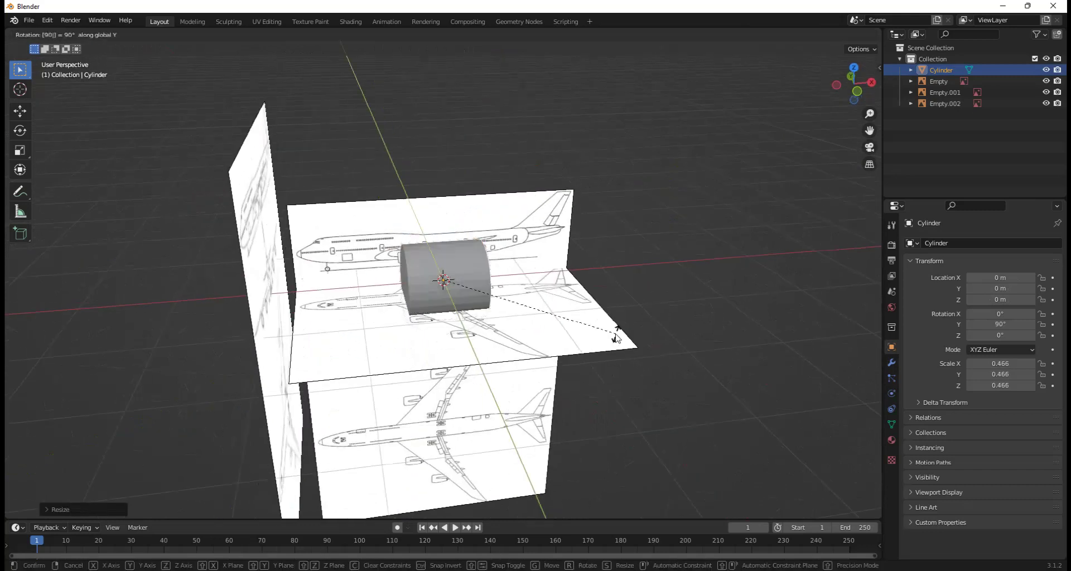
key("Return")
middle_click_drag(586, 318, 580, 298)
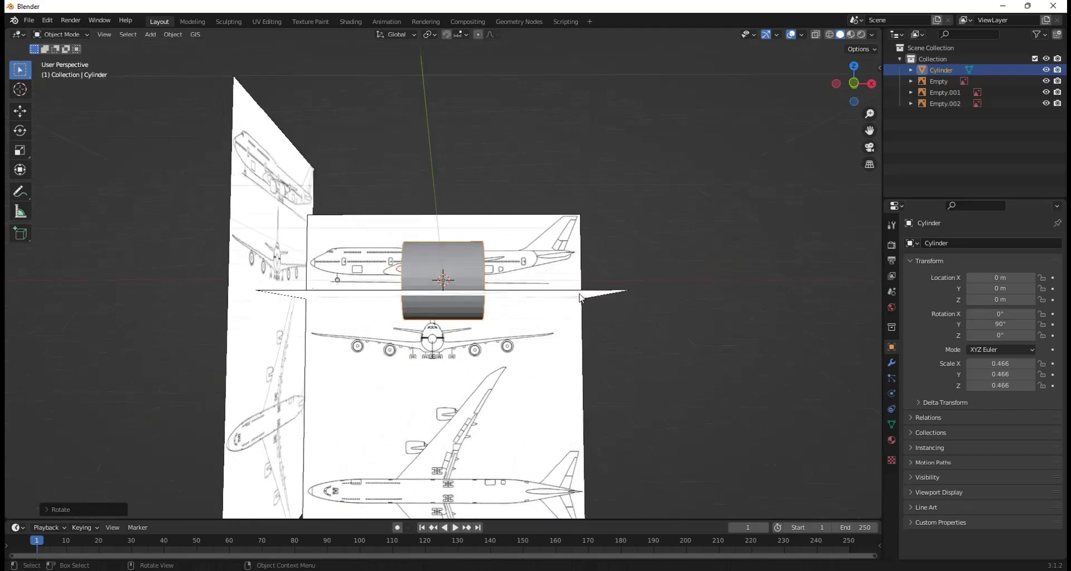
left_click(854, 83)
scroll(494, 315, "up", 5)
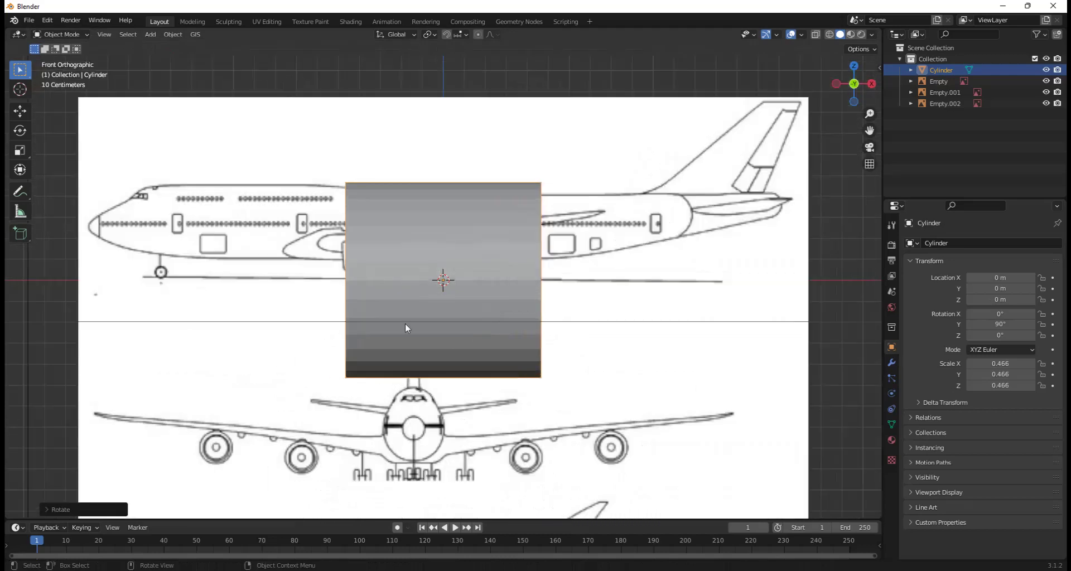
Step: Scale the cylinder uniformly to about 0.158 and move it onto the side-view fuselage at about X 0.393 m, Z 0.251 m
key("s")
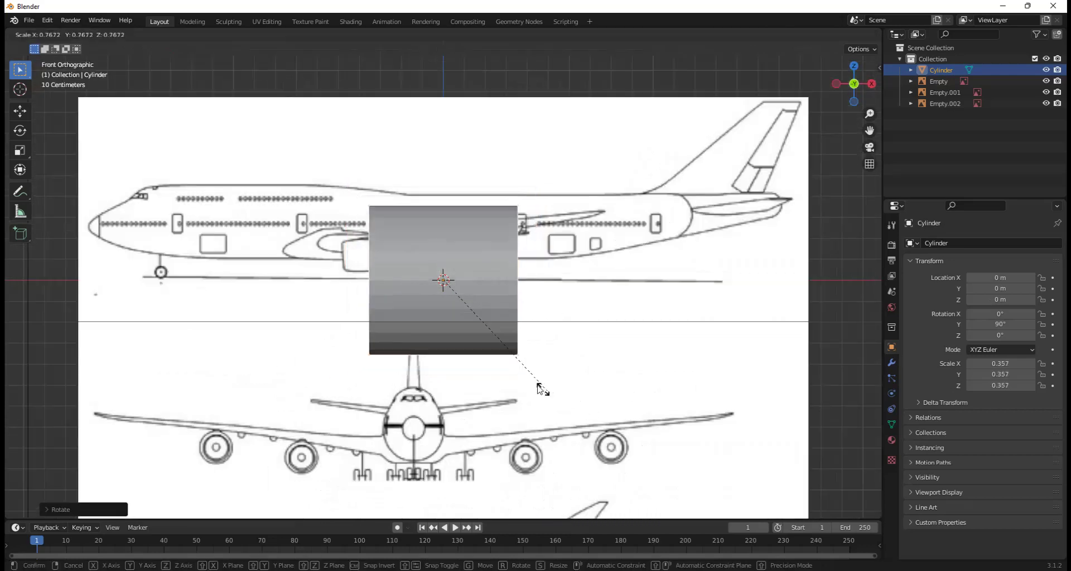
left_click(490, 355)
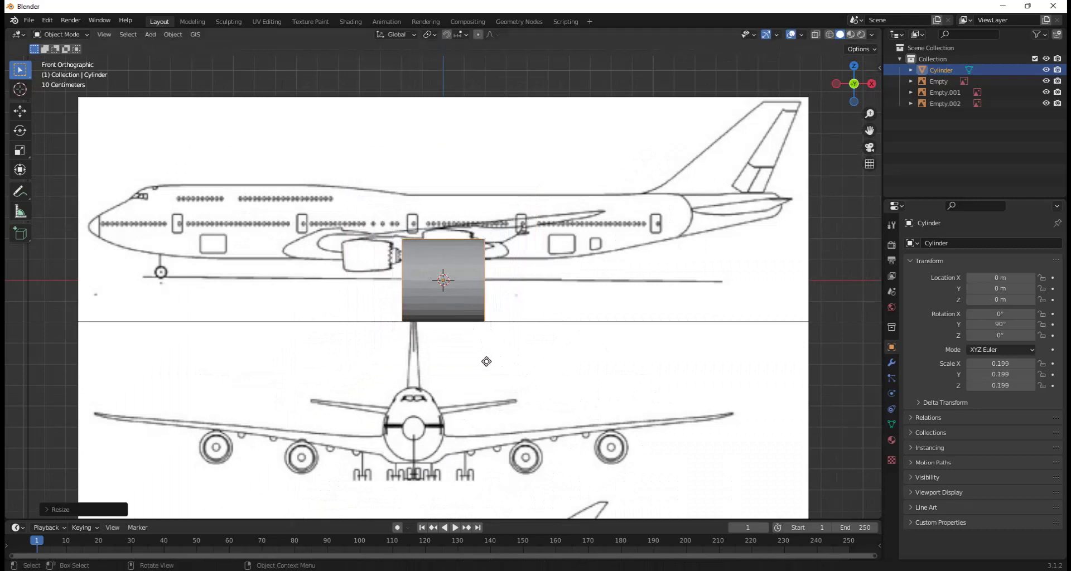
key("g")
left_click(524, 307)
key("s")
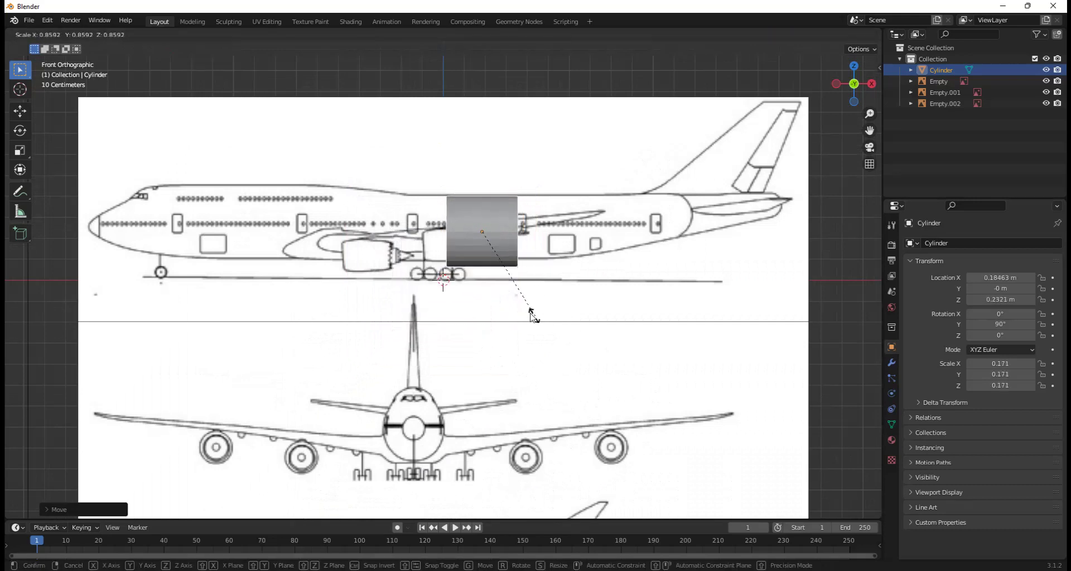
left_click(531, 310)
key("g")
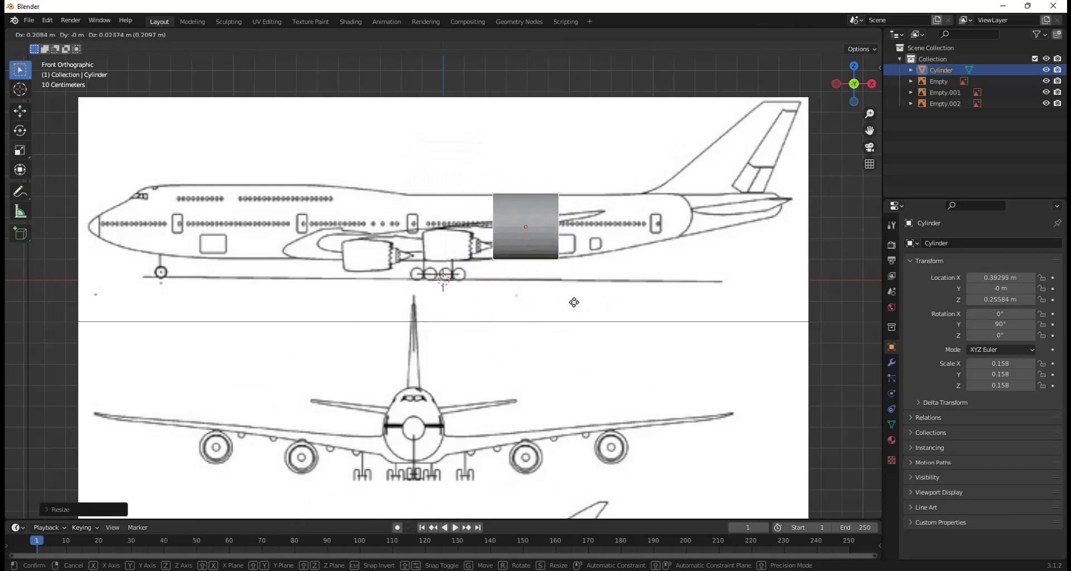
left_click(574, 304)
Step: From the top view, scale the cylinder along Y to about 0.150 so it matches the blueprint fuselage width
middle_click_drag(267, 212, 664, 222)
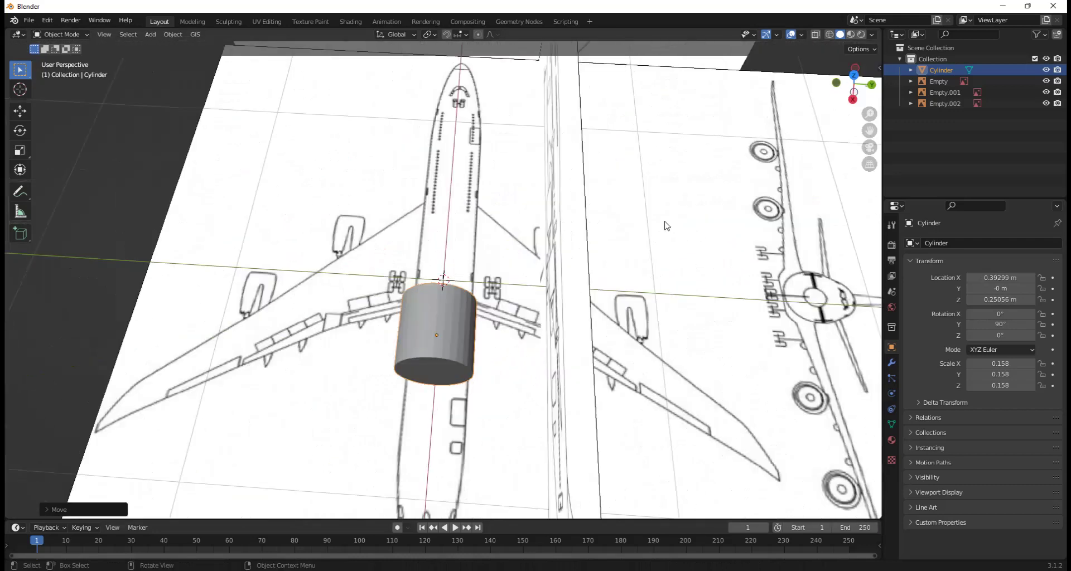
left_click(859, 77)
scroll(677, 335, "up", 5)
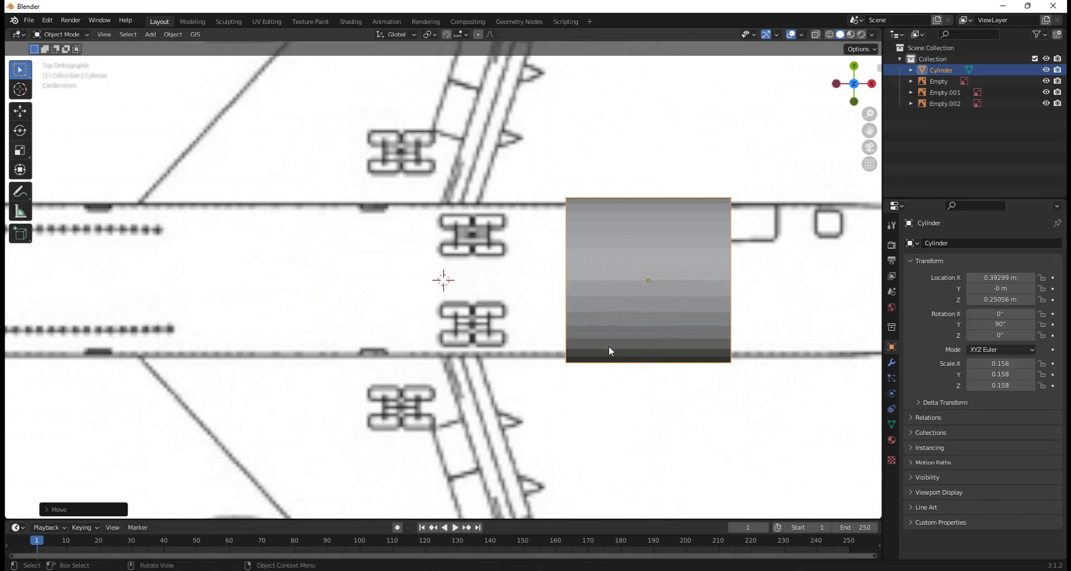
key("s")
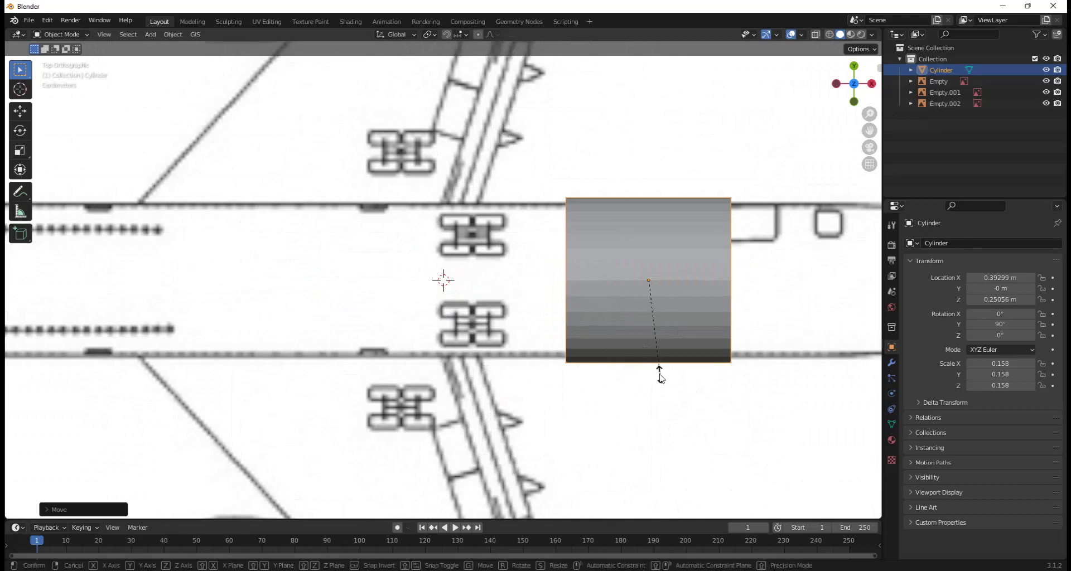
key("y")
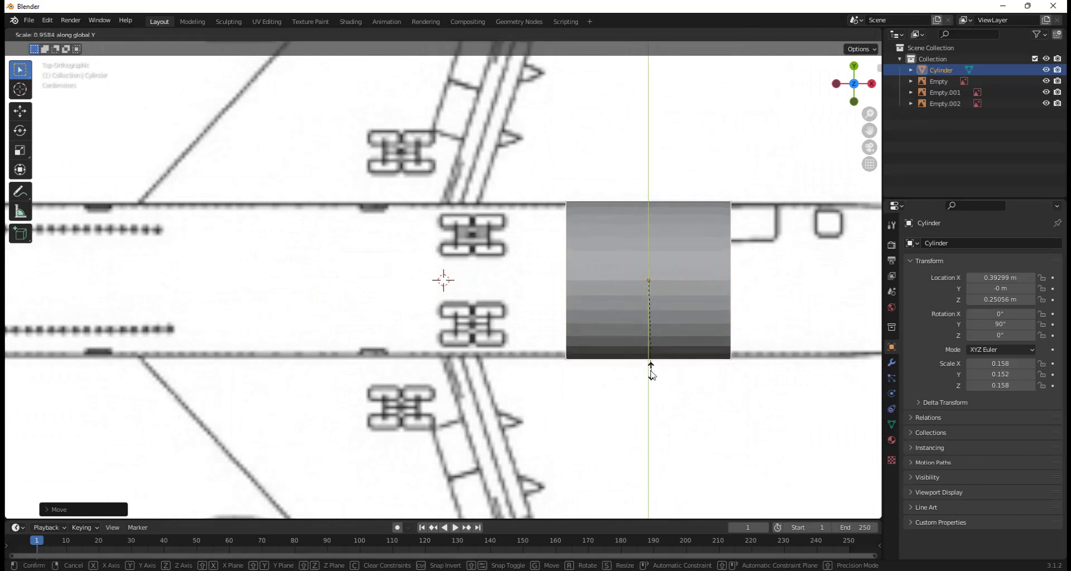
left_click(651, 367)
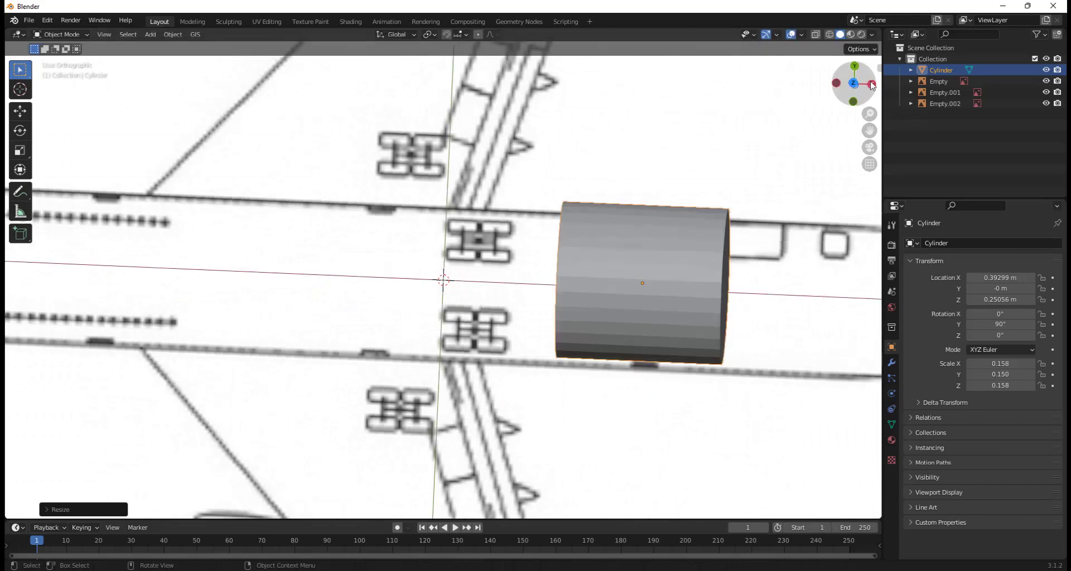
Step: Check the cylinder's cross-section and placement against the front-view and side-view blueprints
left_click(871, 84)
scroll(573, 192, "down", 1)
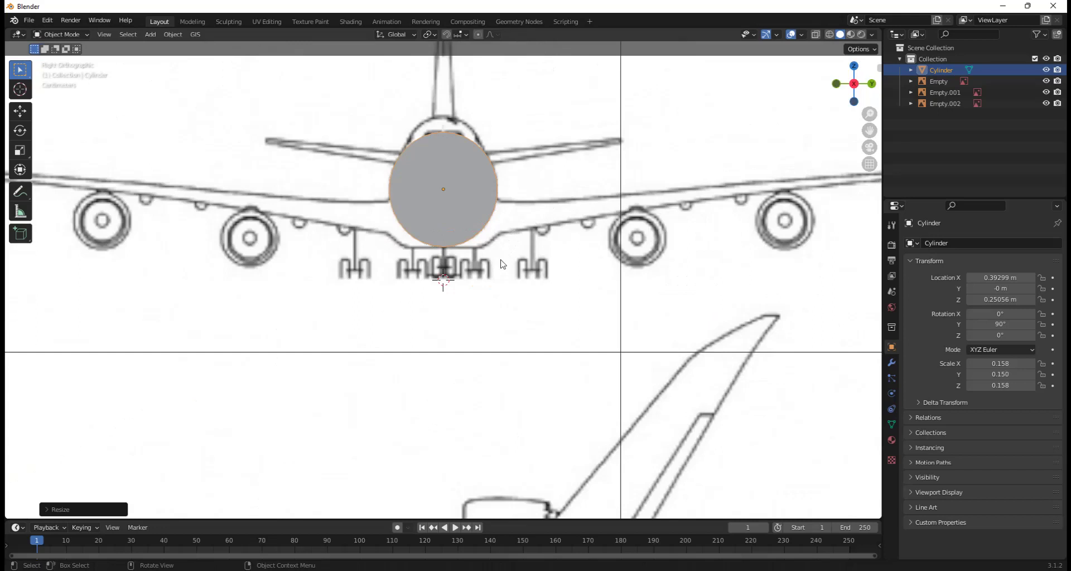
scroll(476, 266, "down", 5)
scroll(495, 120, "up", 6)
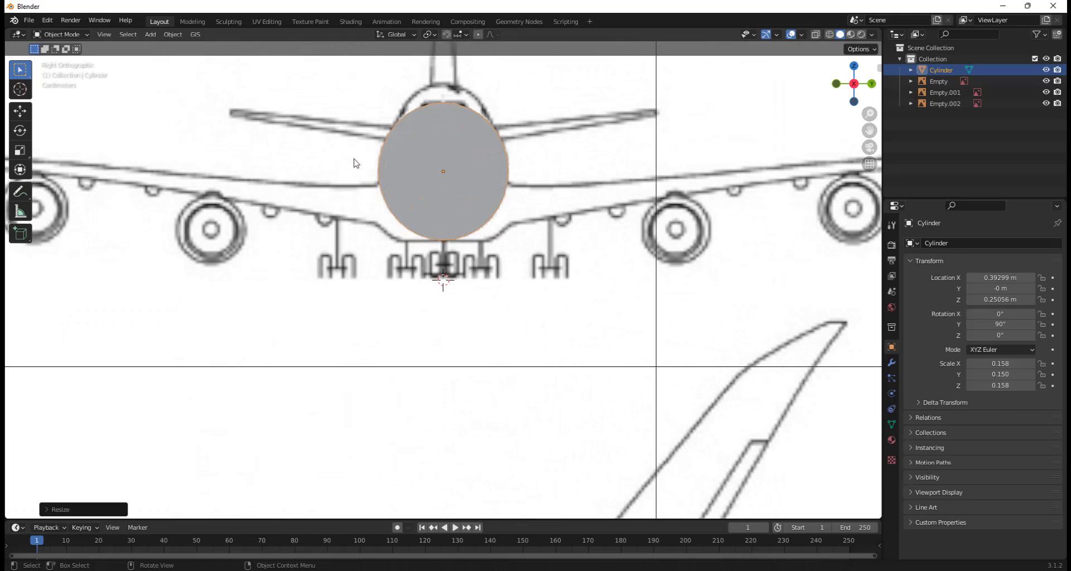
scroll(426, 140, "down", 2)
middle_click_drag(425, 140, 328, 206)
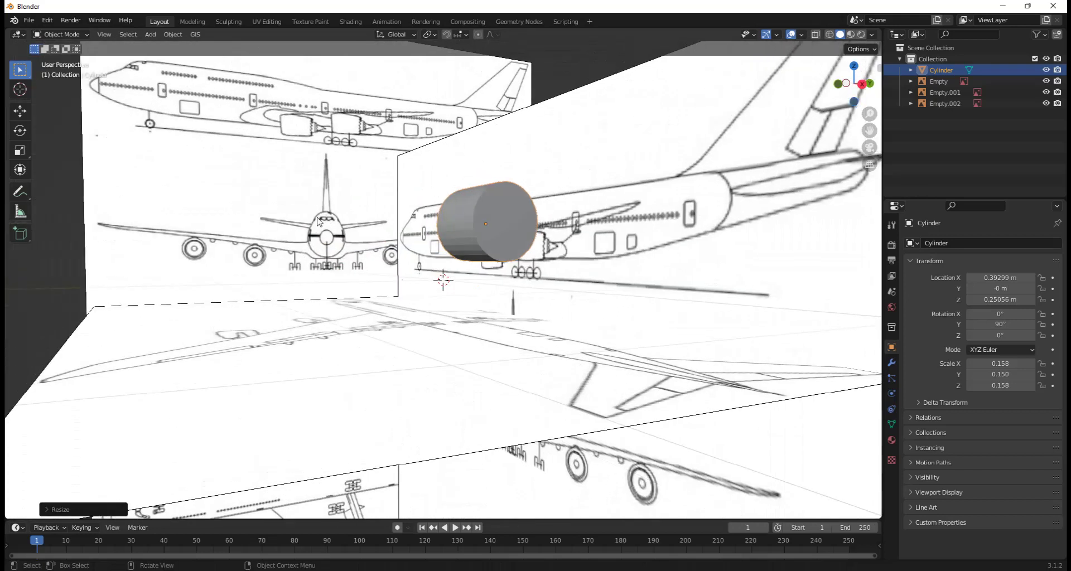
middle_click_drag(410, 184, 544, 226)
scroll(413, 202, "down", 3)
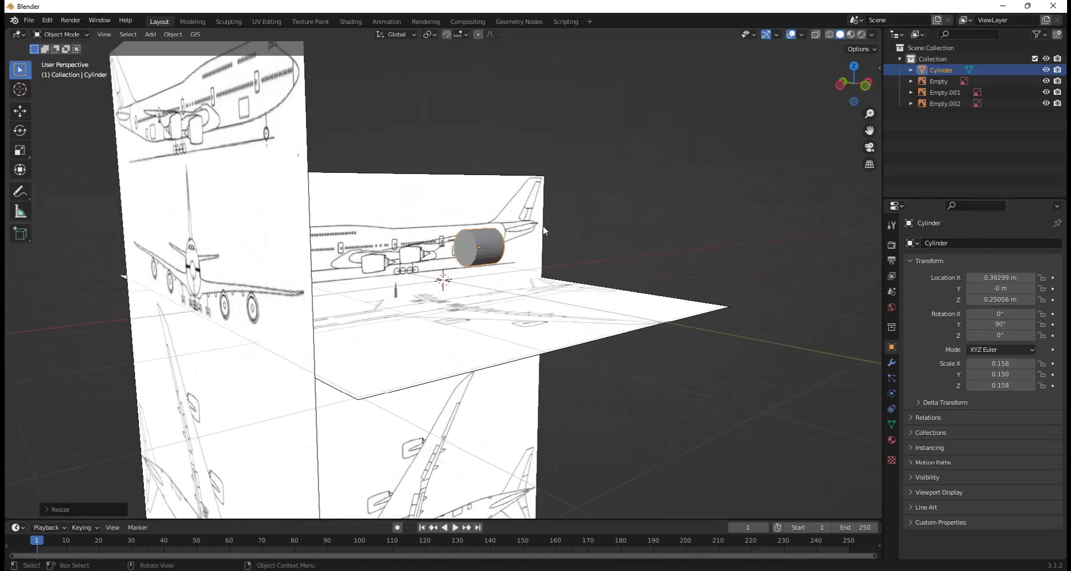
Step: In the cylinder's mesh, select only the nose-side end face and move it forward along X to where the upper-deck hump ends
scroll(543, 226, "up", 5)
key("Tab")
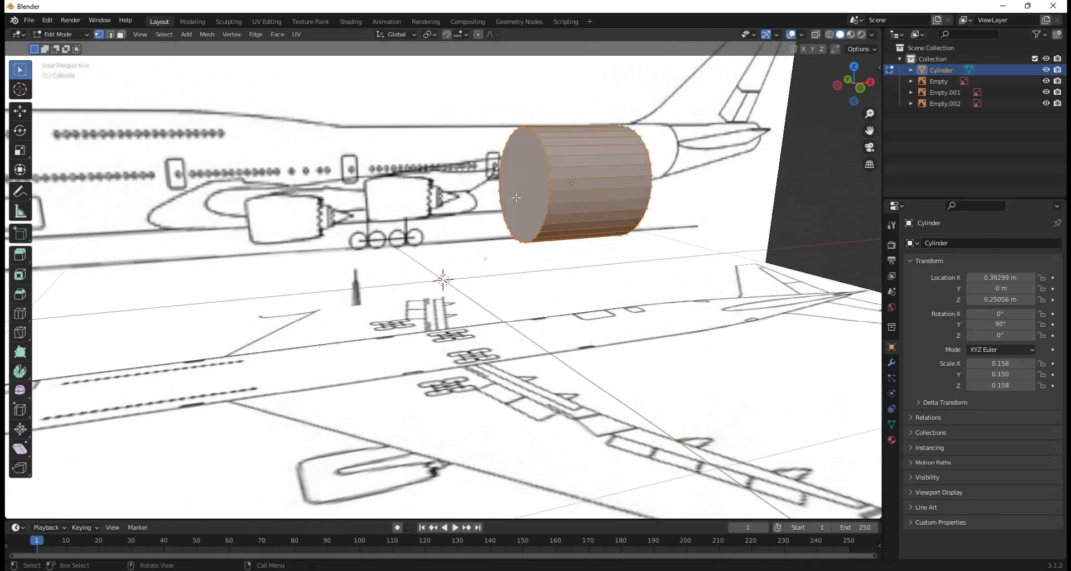
key("3")
key("alt+a")
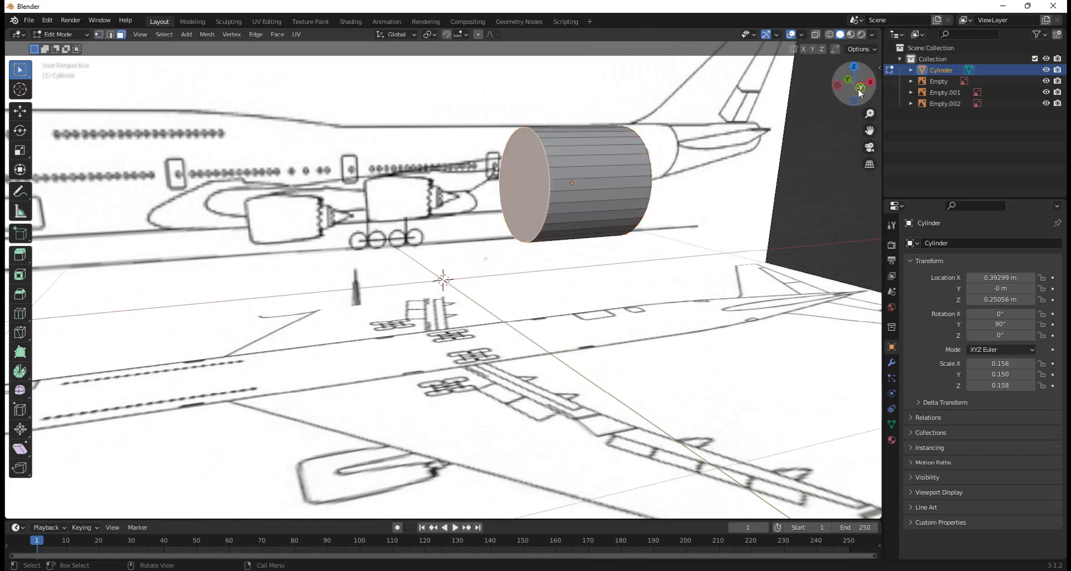
left_click(848, 89)
scroll(813, 142, "down", 5)
scroll(589, 279, "up", 3)
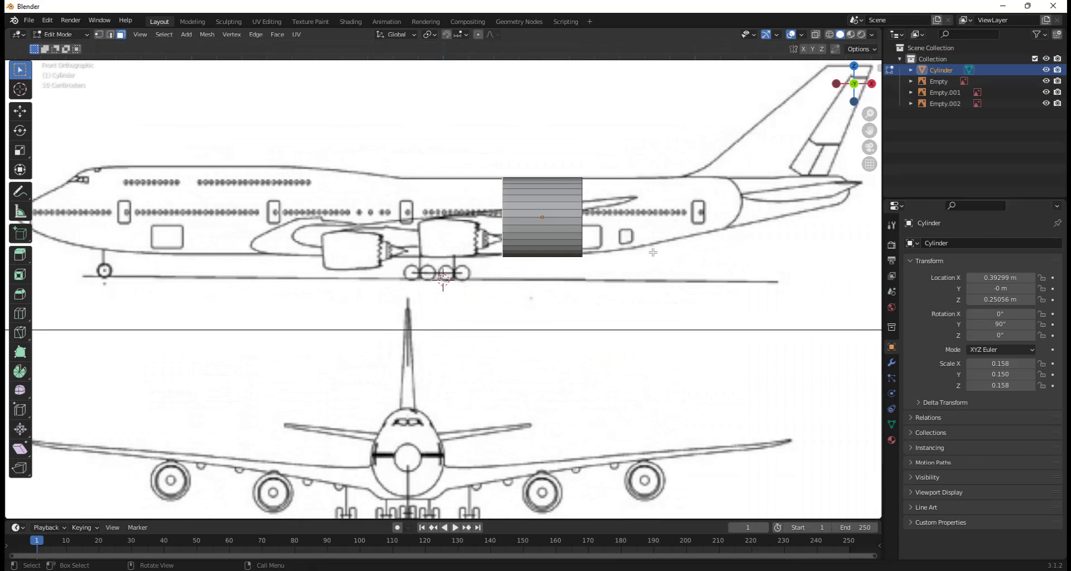
key("g")
key("x")
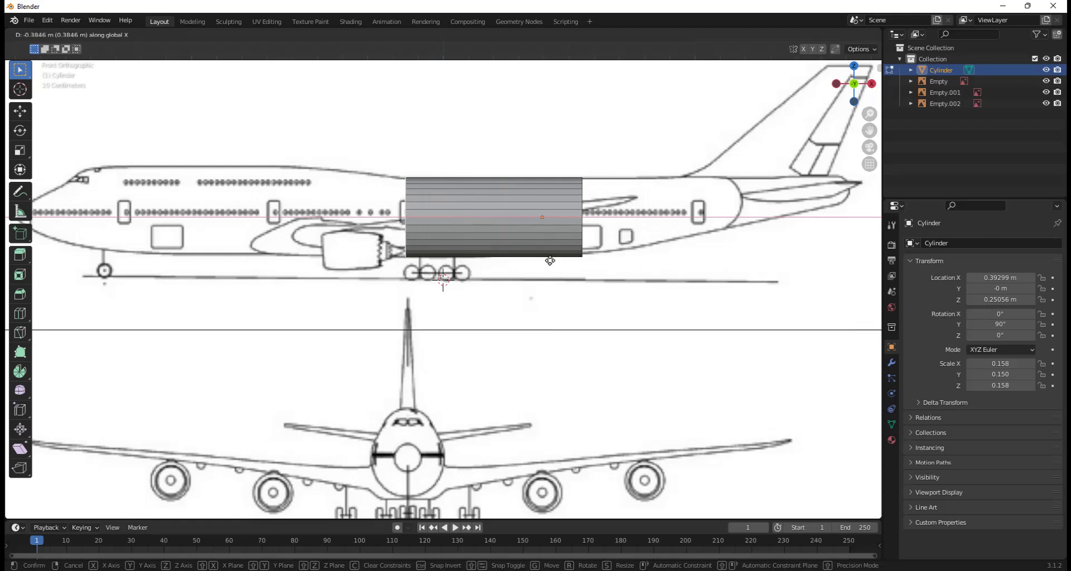
left_click(549, 263)
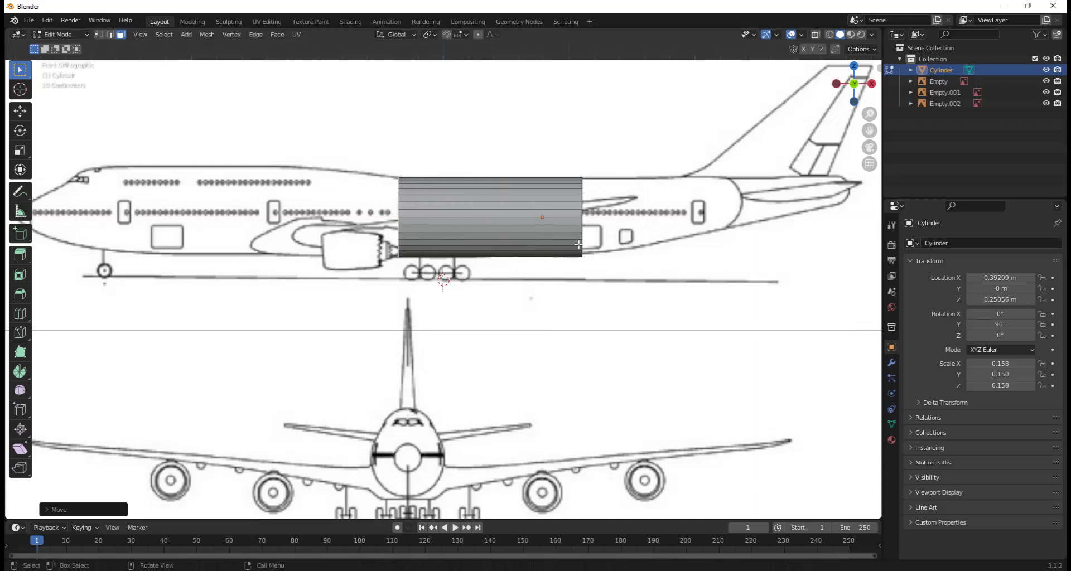
Step: Extrude the nose-side end face forward past the wing engines and scale it along Z to about 0.97
key("e")
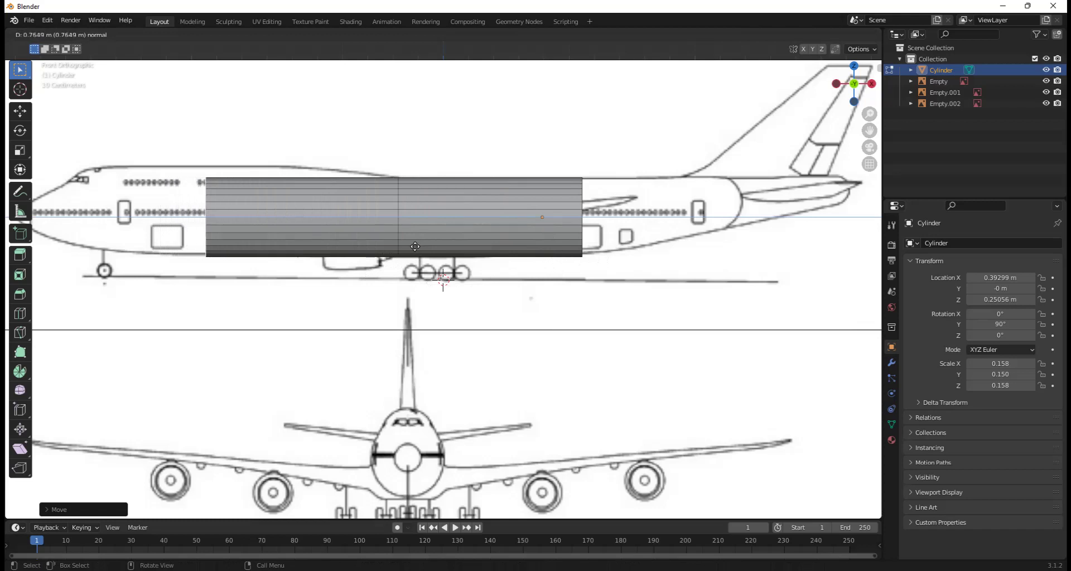
left_click(452, 209)
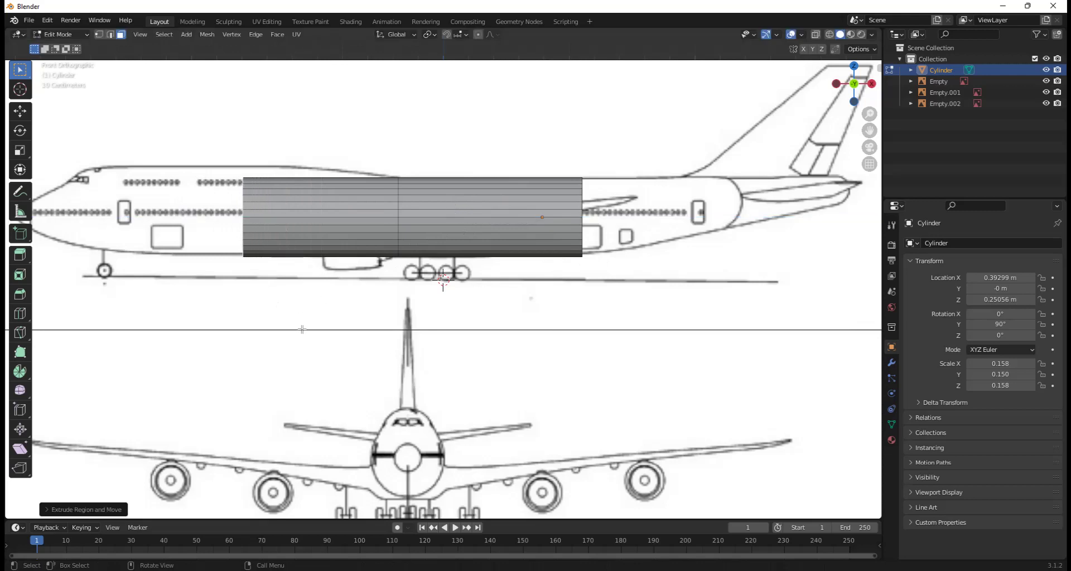
key("s")
key("z")
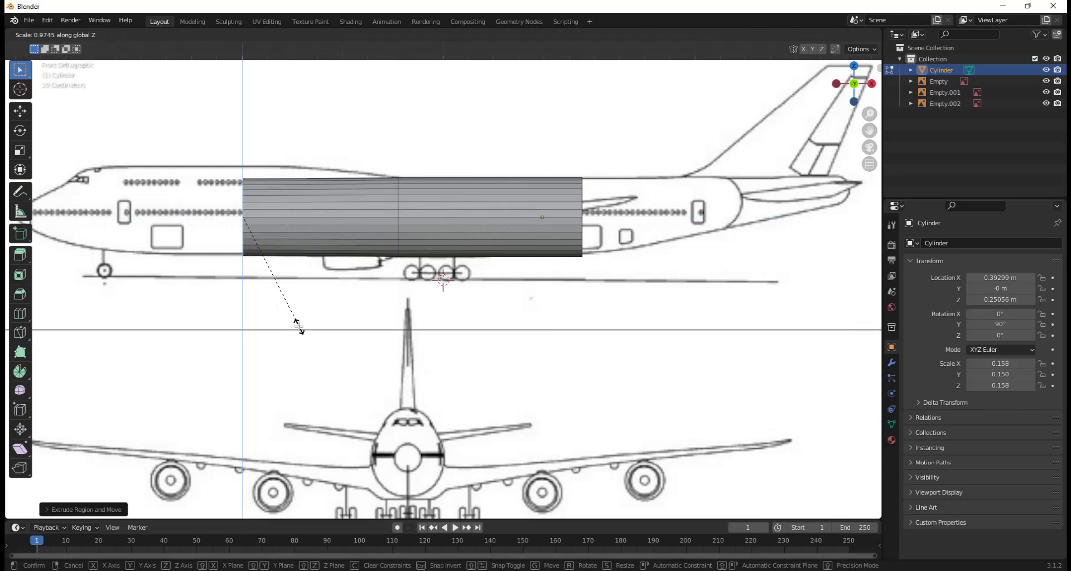
left_click(296, 326)
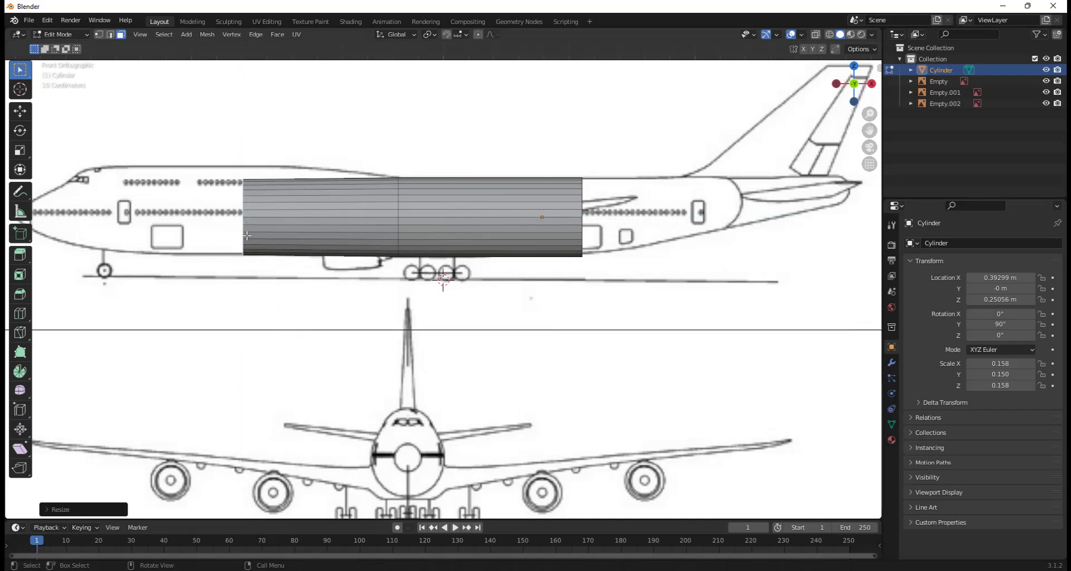
Step: Extrude the end face forward about 0.347 m, and extrude it again up to the nose landing gear
key("e")
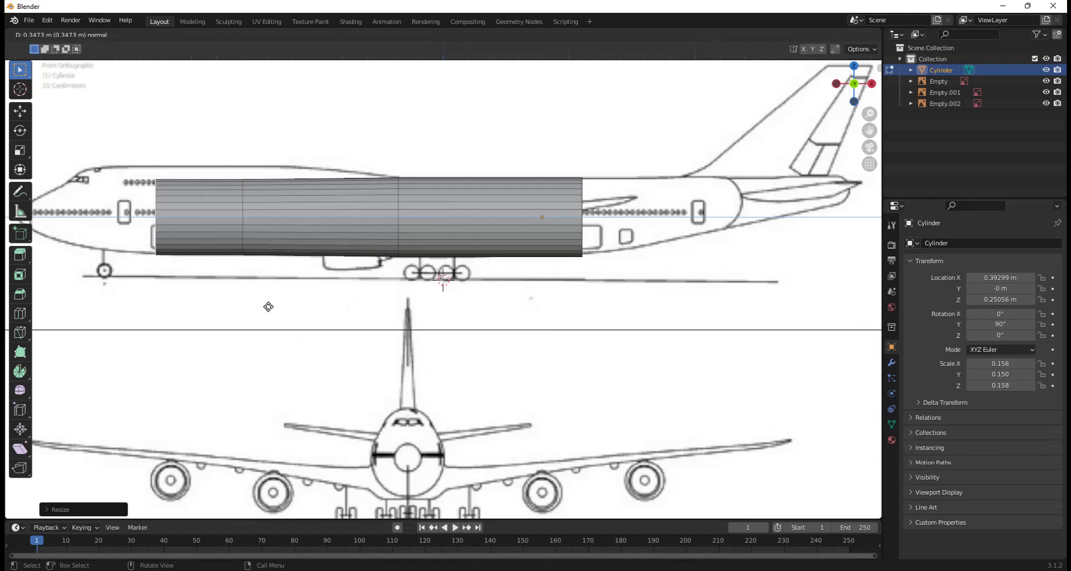
left_click(268, 307)
key("e")
left_click(232, 335)
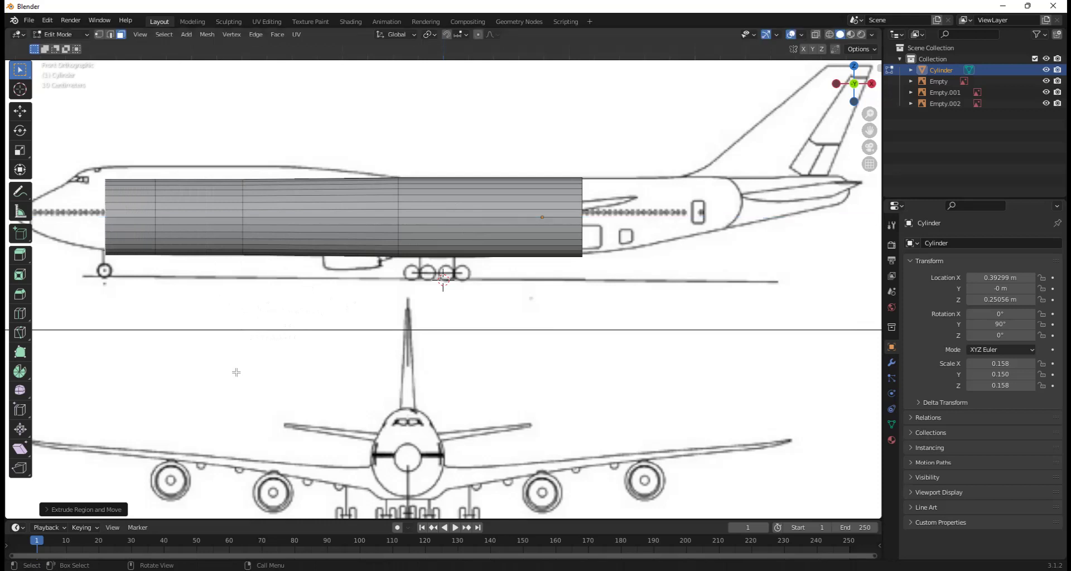
Step: Shrink the end face above the nose gear by about 0.95 and again by about 0.97, adjusting its height along Z to the outline
key("s")
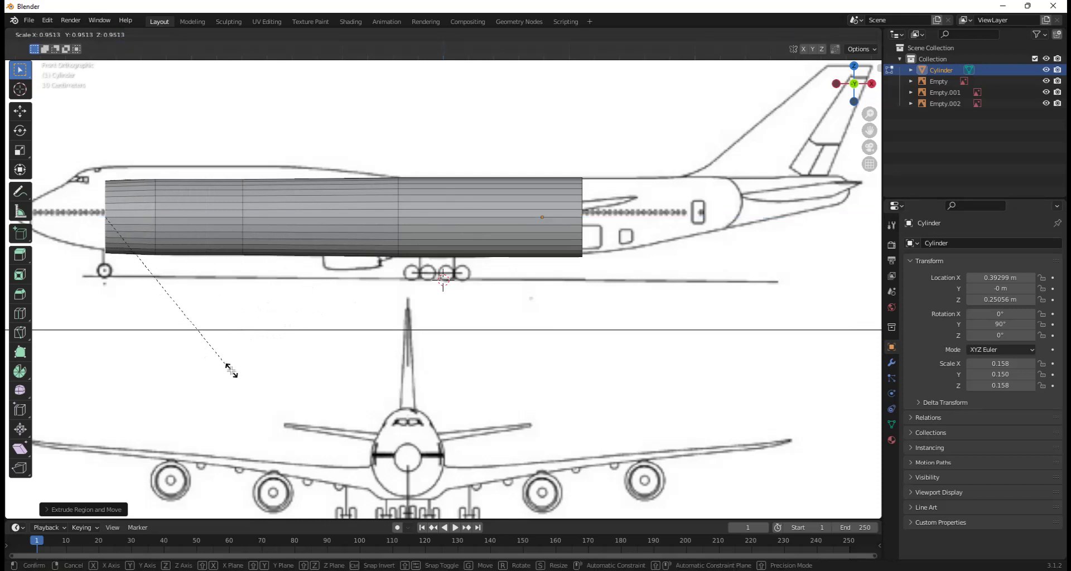
left_click(229, 370)
key("g")
key("z")
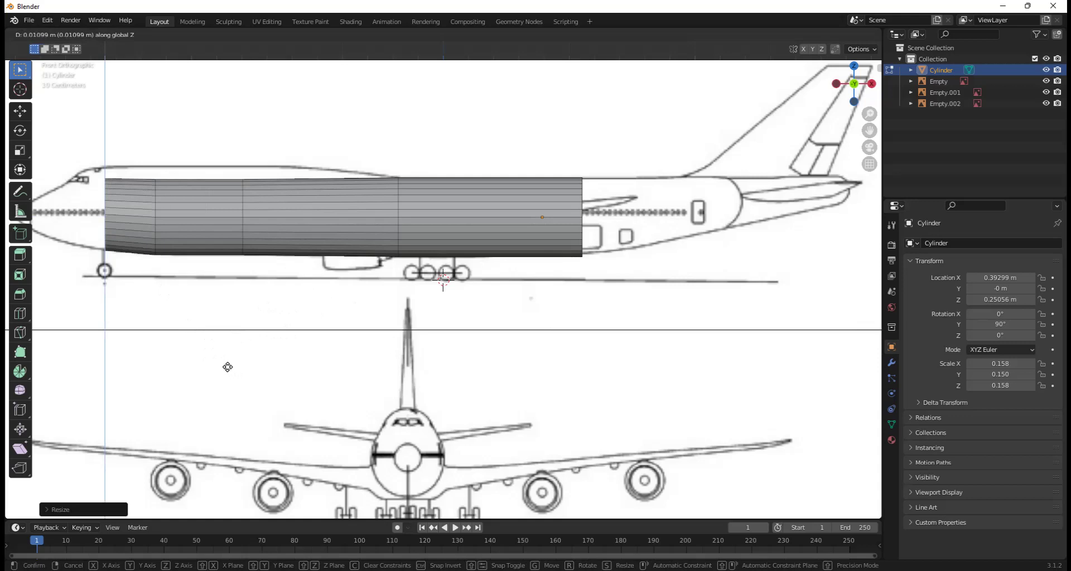
left_click(226, 368)
key("s")
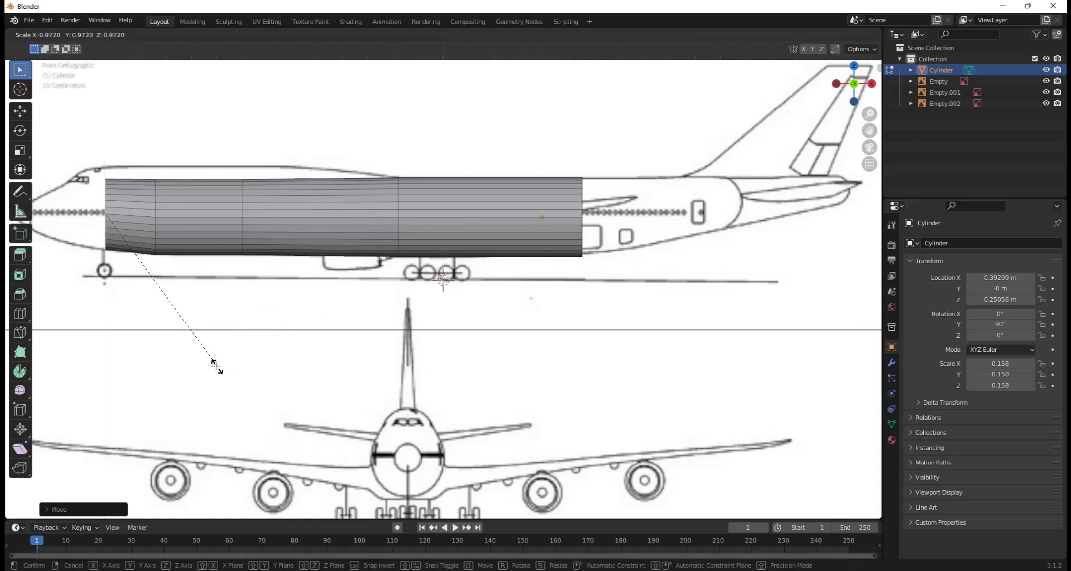
left_click(212, 364)
key("g")
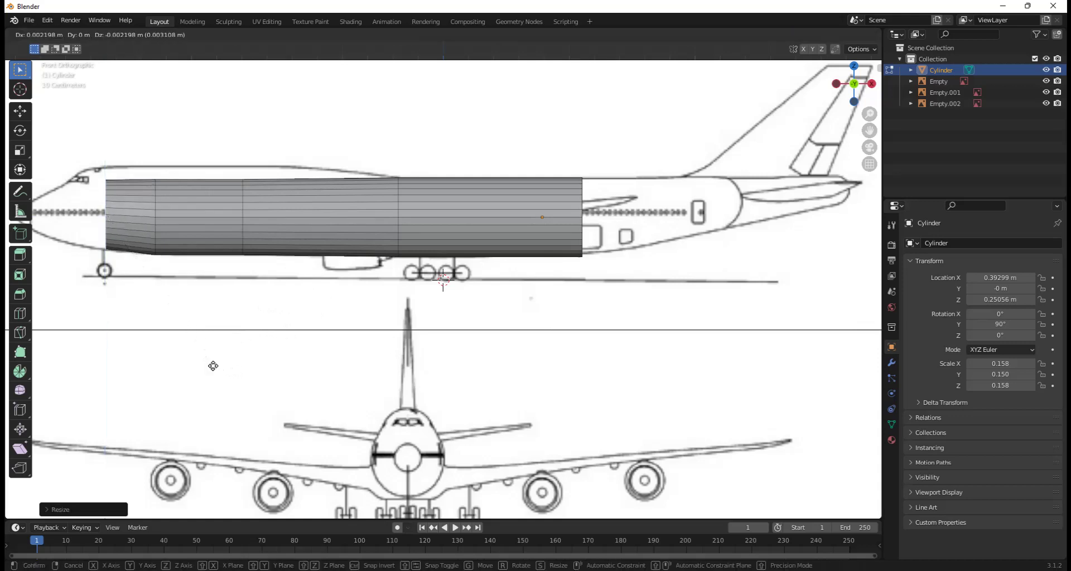
key("z")
left_click(212, 366)
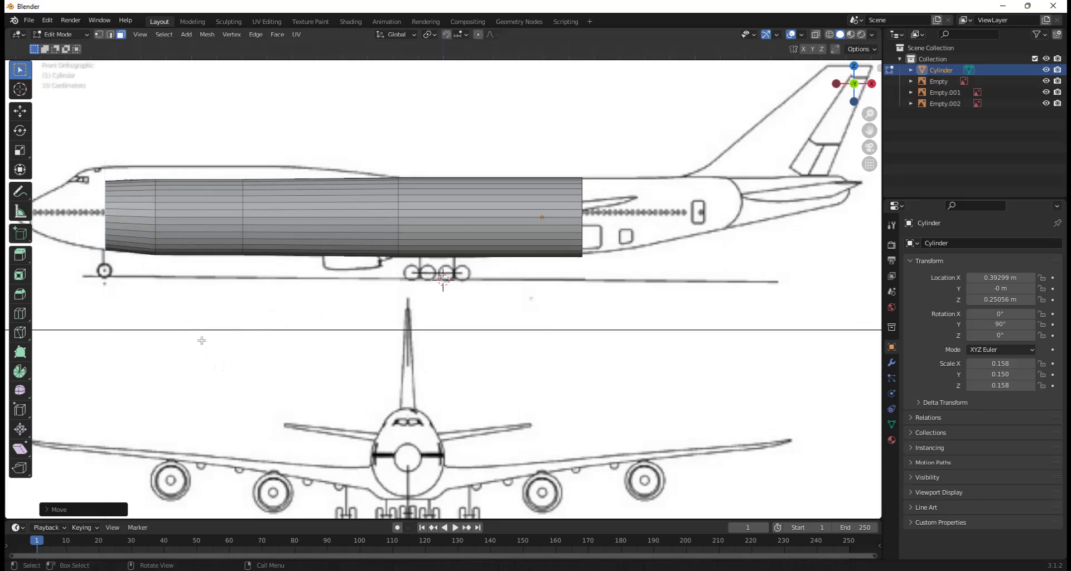
Step: Extrude the end face forward to just below the cockpit windows and scale it uniformly to about 0.8
scroll(225, 343, "down", 1)
key("e")
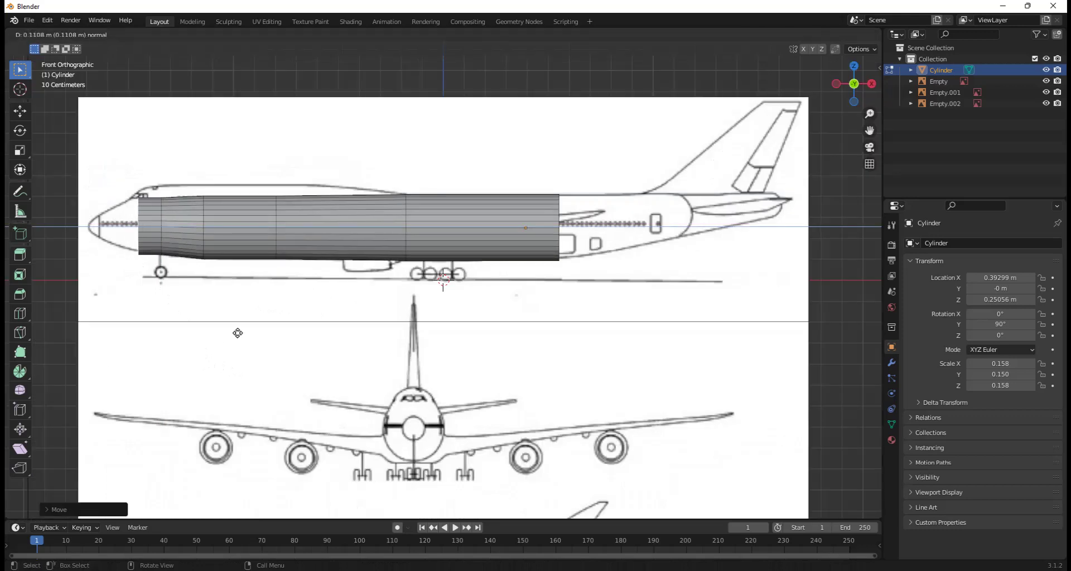
left_click(226, 335)
key("s")
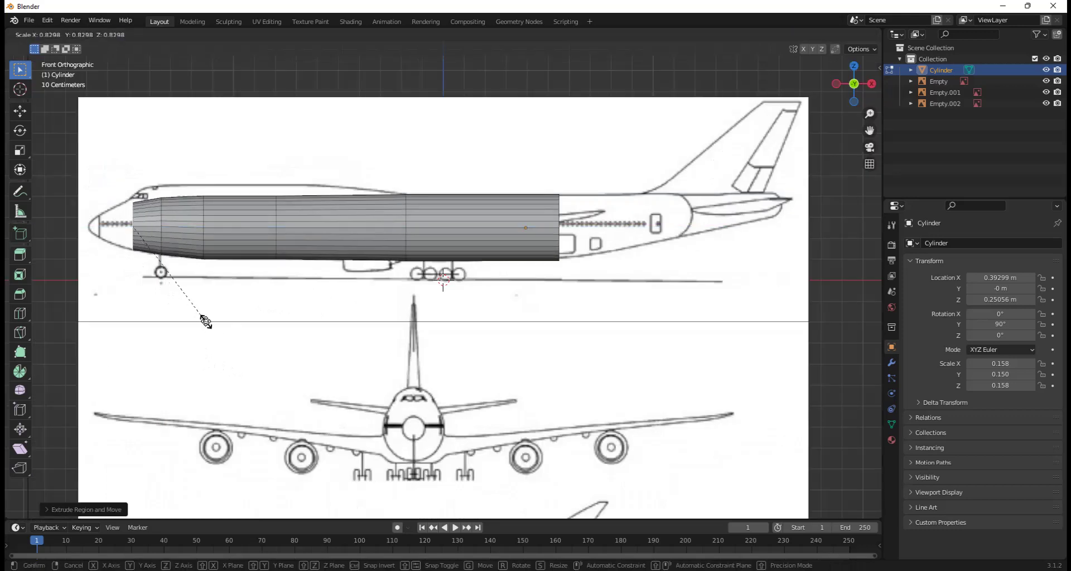
left_click(200, 323)
scroll(169, 272, "up", 1)
scroll(169, 272, "down", 1)
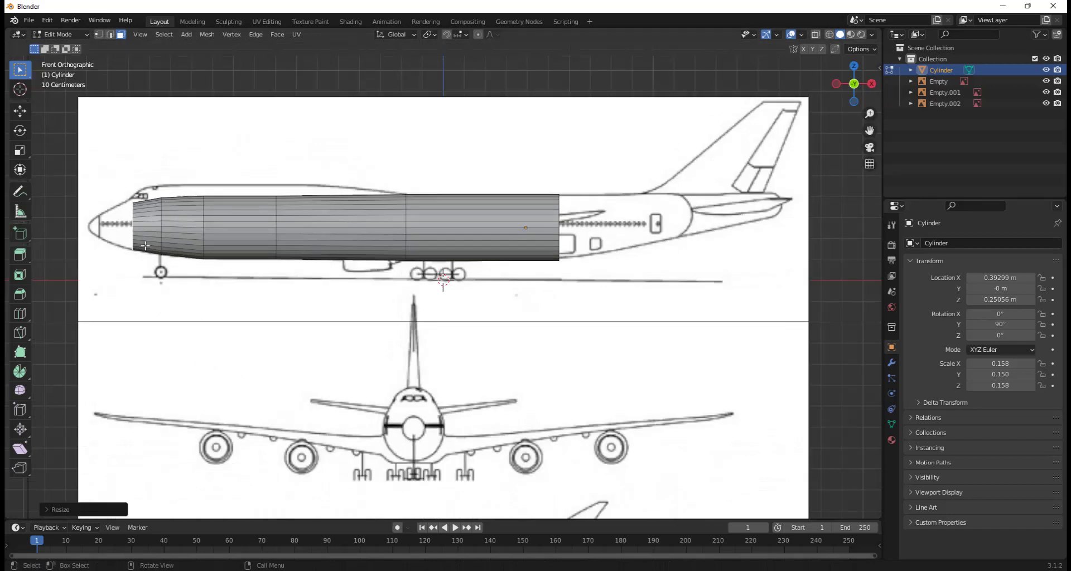
Step: Extrude the end face forward to the nose cone's base line and shrink it uniformly to taper the nose
scroll(144, 284, "up", 3)
key("e")
left_click(119, 290)
scroll(118, 290, "down", 5)
scroll(162, 279, "up", 7)
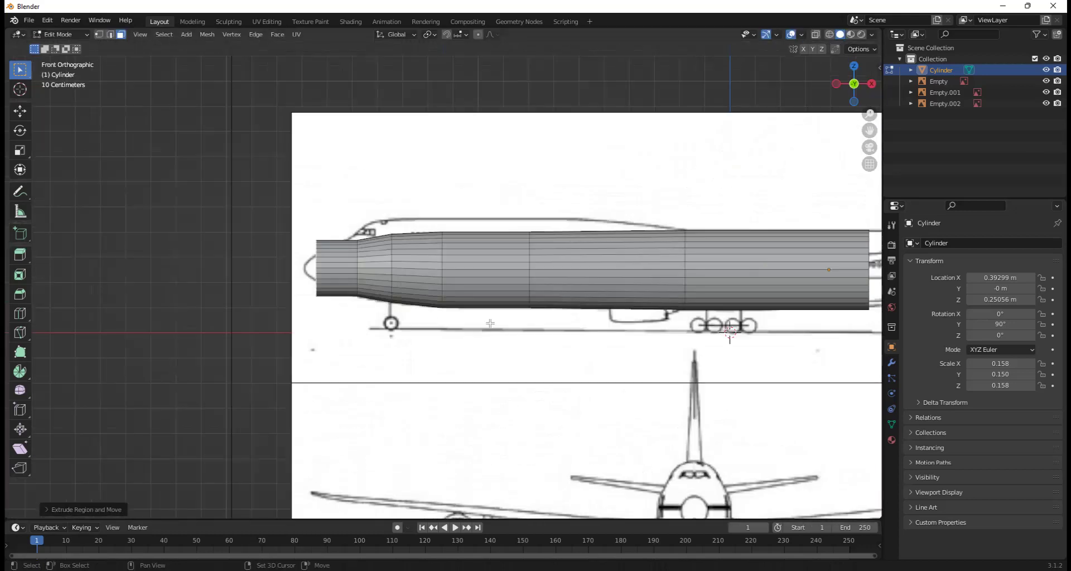
key("s")
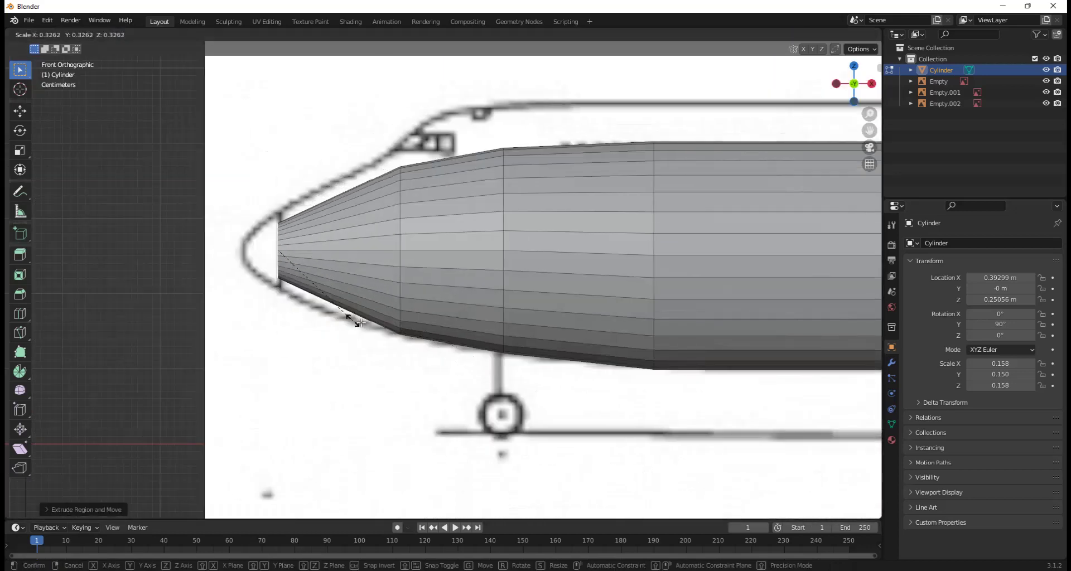
left_click(385, 332)
Step: Move the end face back behind the nose cone's base line, enlarge it to about 1.4, and fit its height along Z to the outline
key("g")
left_click(435, 352)
key("s")
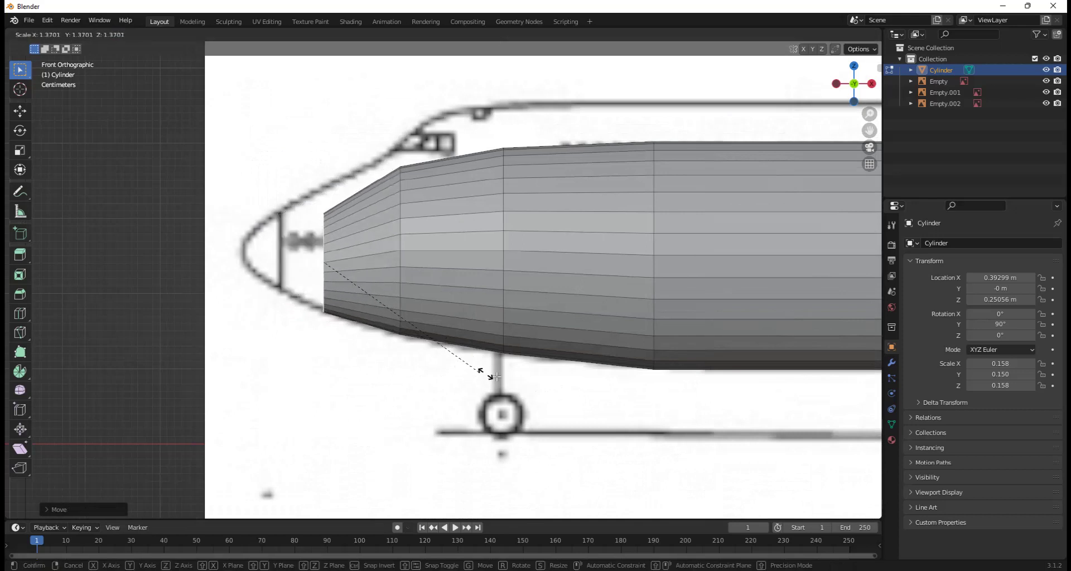
left_click(512, 379)
key("g")
key("z")
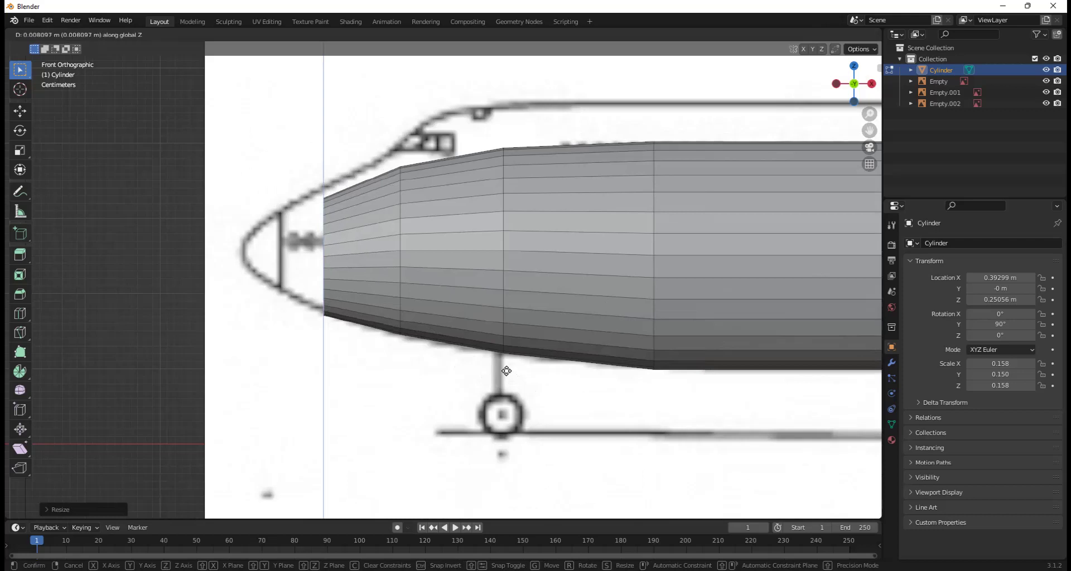
left_click(495, 376)
Step: Extrude the end face forward to the nose cone's base line and scale it uniformly to about 0.6
key("e")
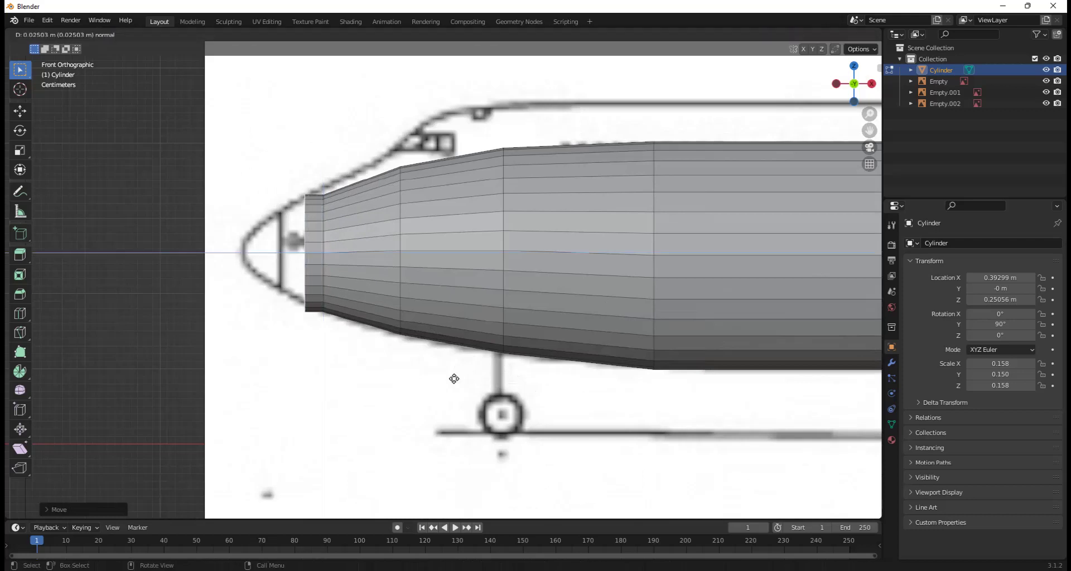
left_click(453, 377)
key("s")
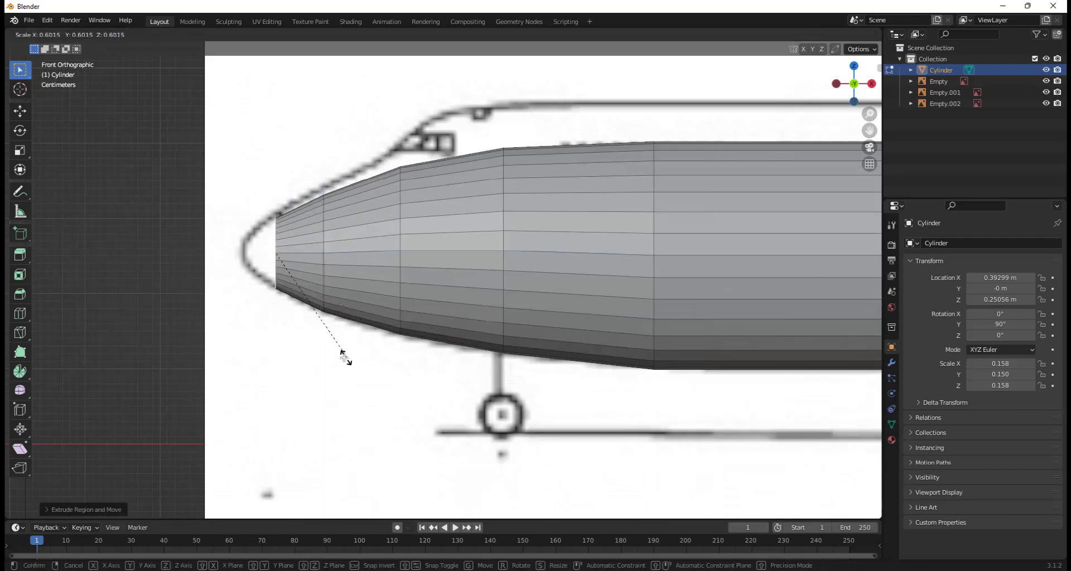
left_click(342, 357)
Step: Extrude the end face forward to the tip of the nose and shrink it uniformly to close the nose cone
key("e")
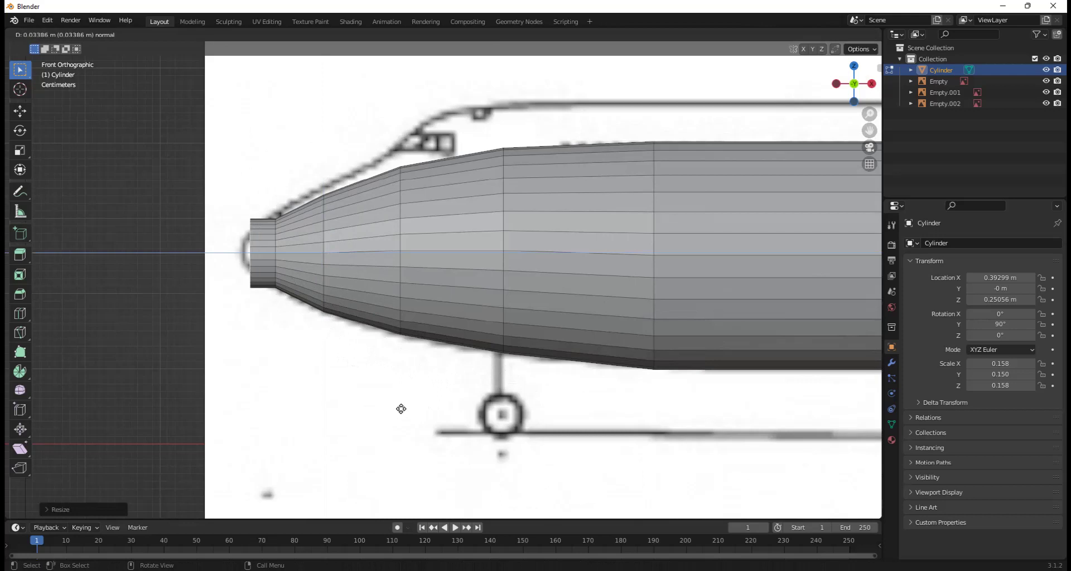
left_click(401, 408)
key("s")
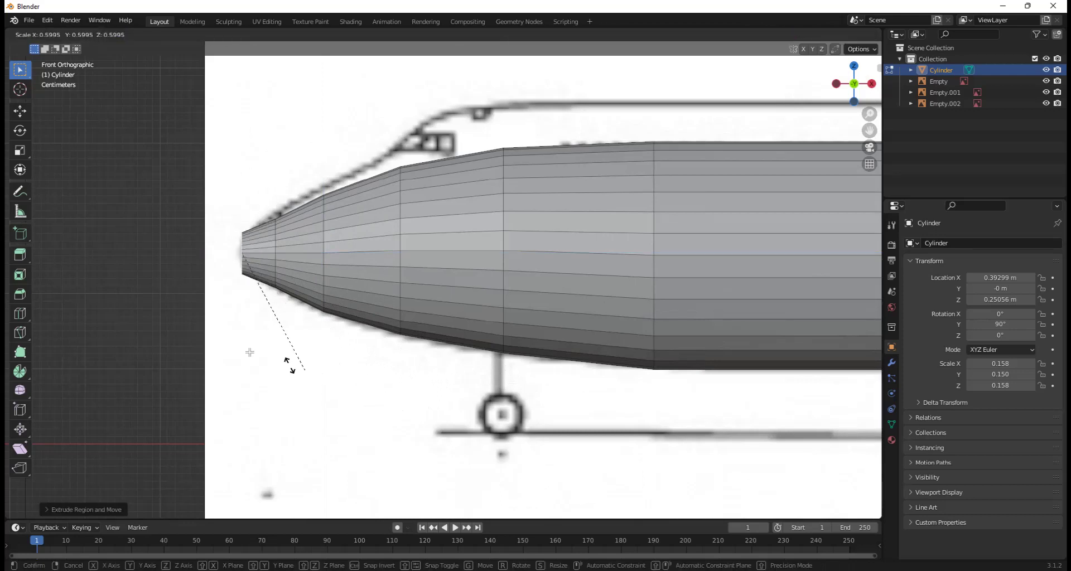
left_click(217, 307)
Step: In the orthographic front view, extrude the fuselage's rear end face back to the tail end on the blueprint
scroll(323, 313, "down", 10)
scroll(390, 349, "up", 6)
scroll(517, 349, "down", 3)
middle_click_drag(516, 349, 623, 355)
scroll(638, 301, "down", 4)
middle_click_drag(638, 301, 775, 137)
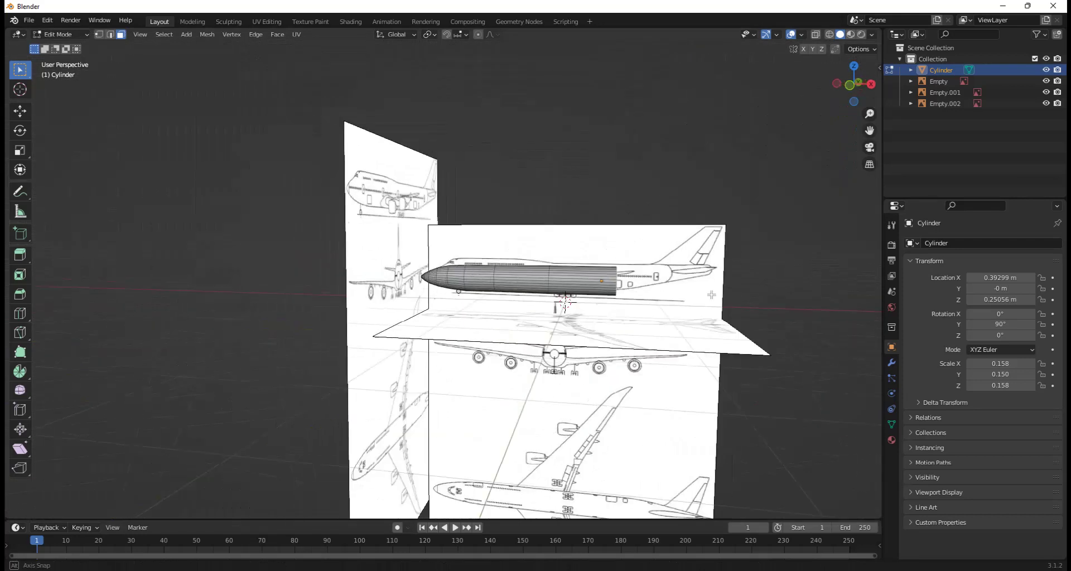
key("KP_5")
key("KP_1")
scroll(387, 318, "up", 7)
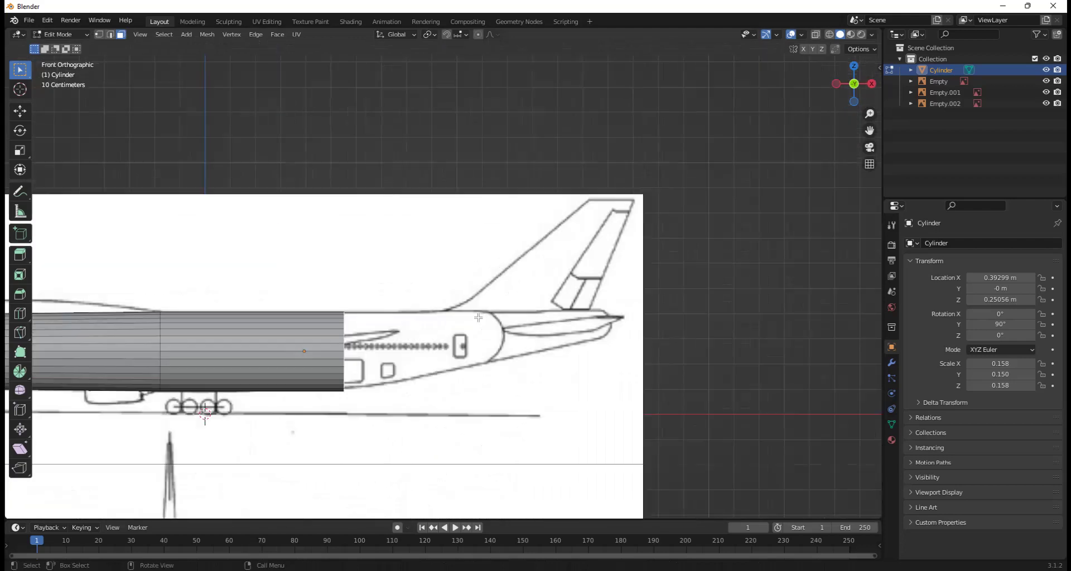
key("e")
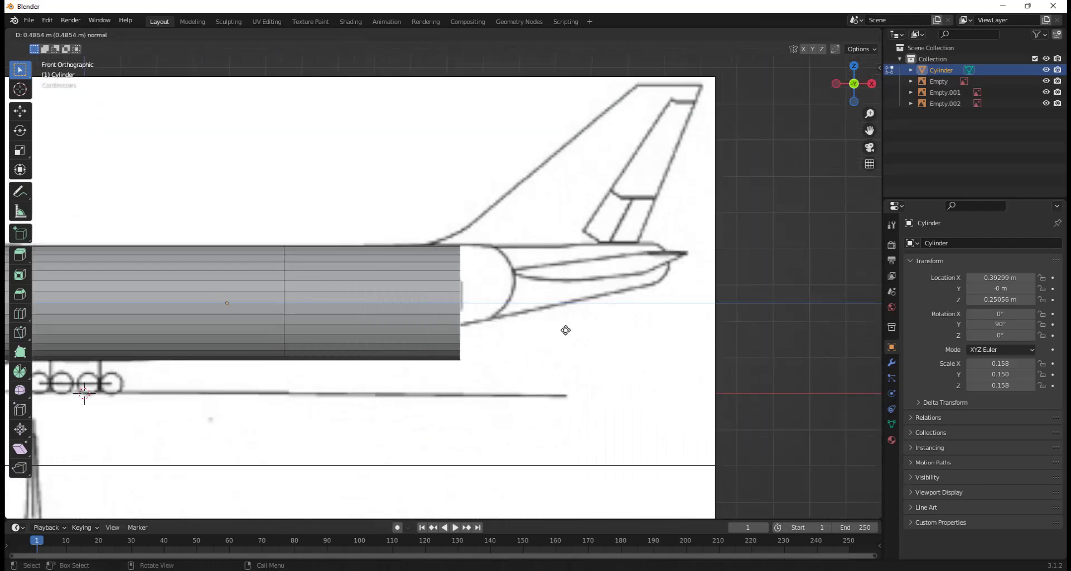
left_click(723, 313)
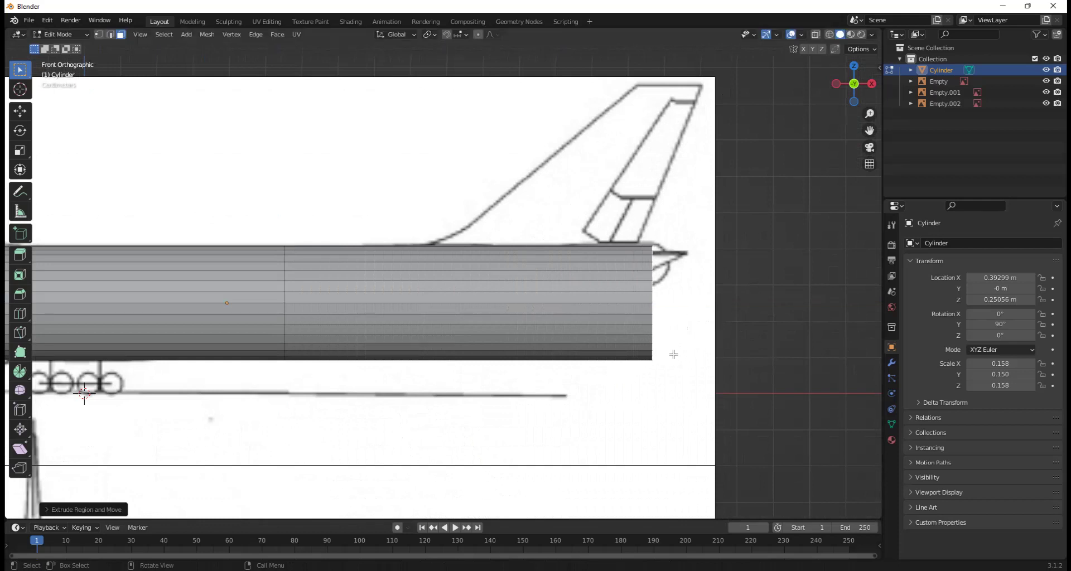
Step: Shrink the tail's end face uniformly and raise it along Z to fit the upswept tail outline
key("s")
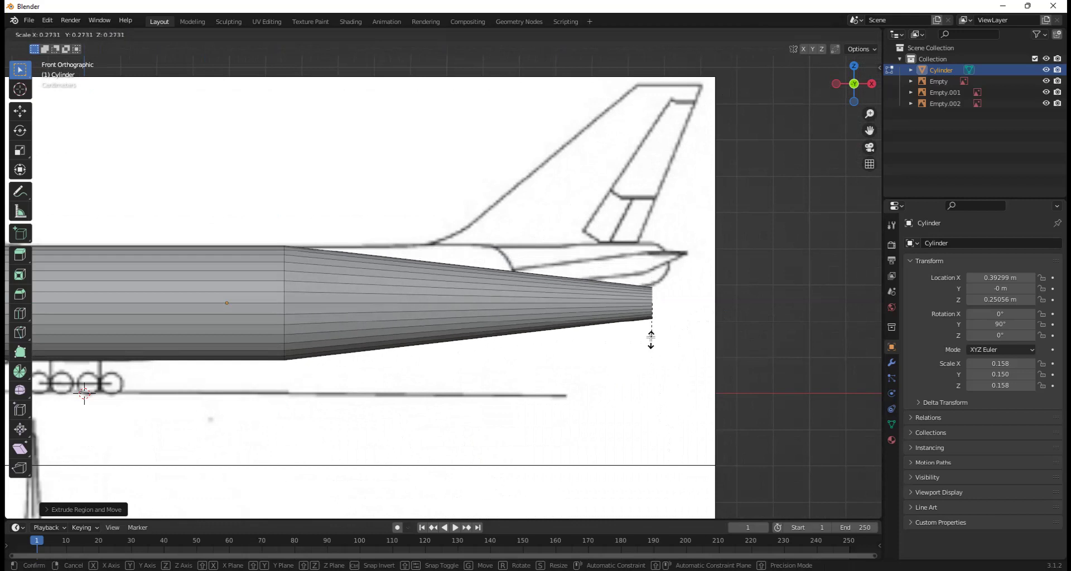
left_click(658, 353)
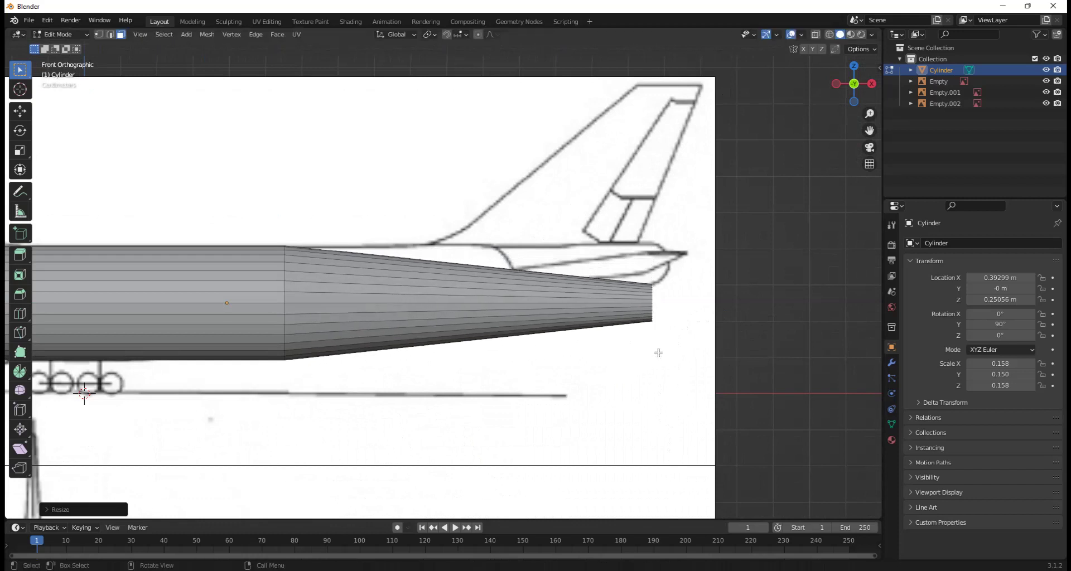
key("g")
key("z")
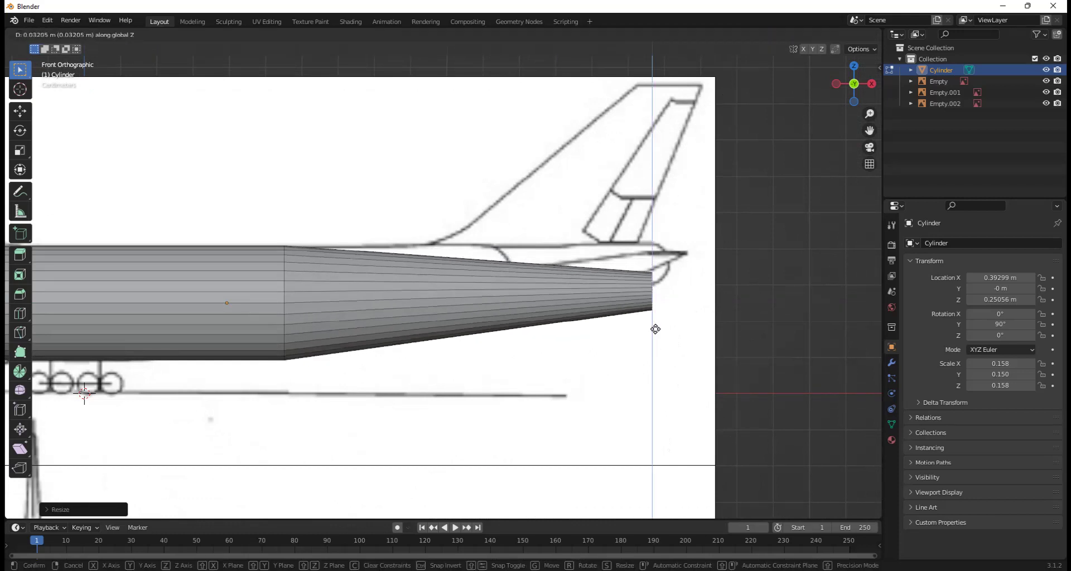
left_click(653, 311)
key("s")
left_click(659, 329)
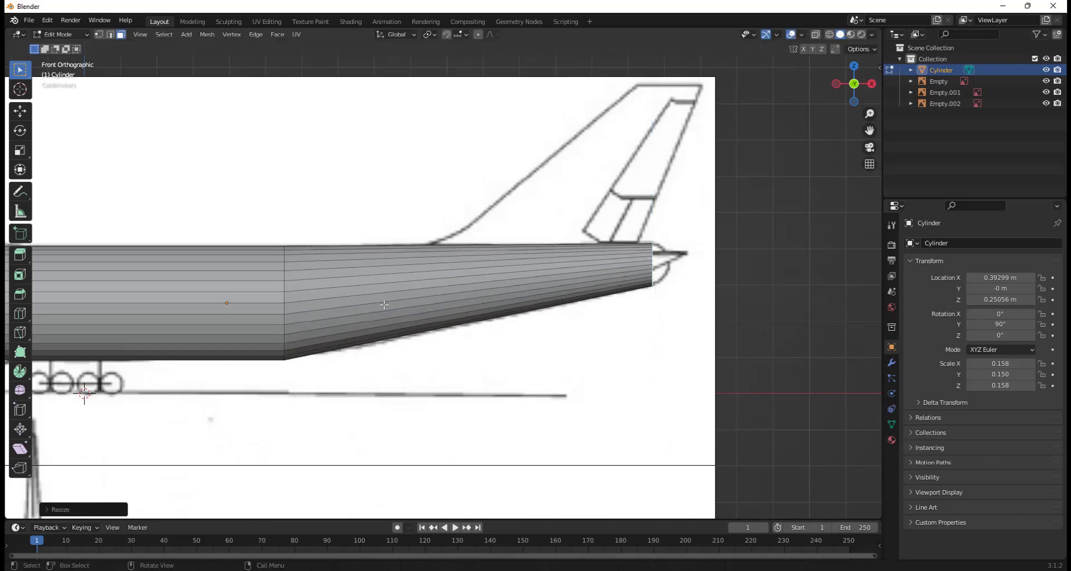
Step: Add a loop cut toward the front of the tail section, scale it to about 1.02 and lower it about 0.003 m along Z
key("ctrl+r")
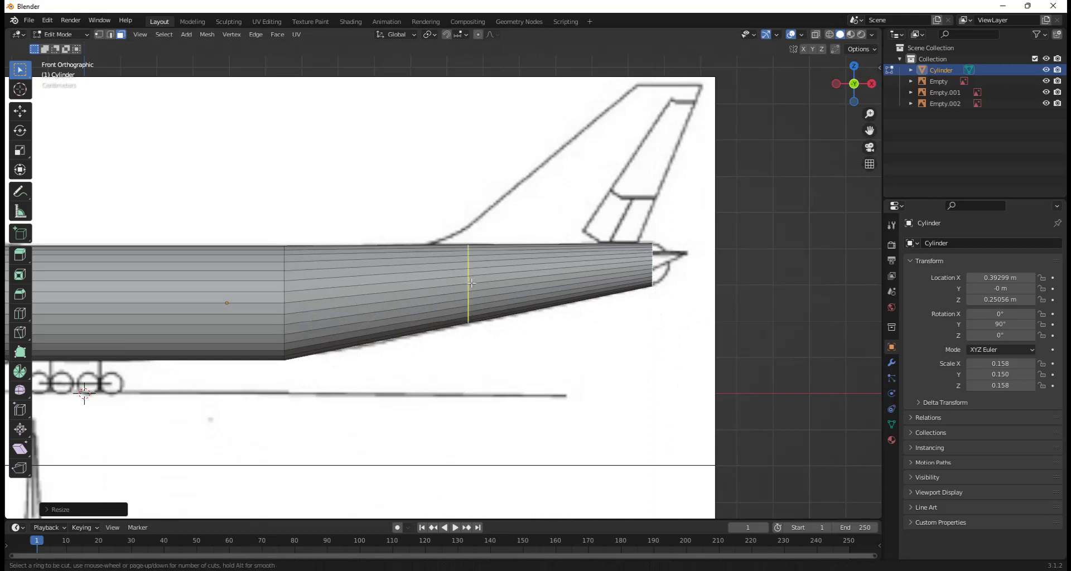
left_click(471, 279)
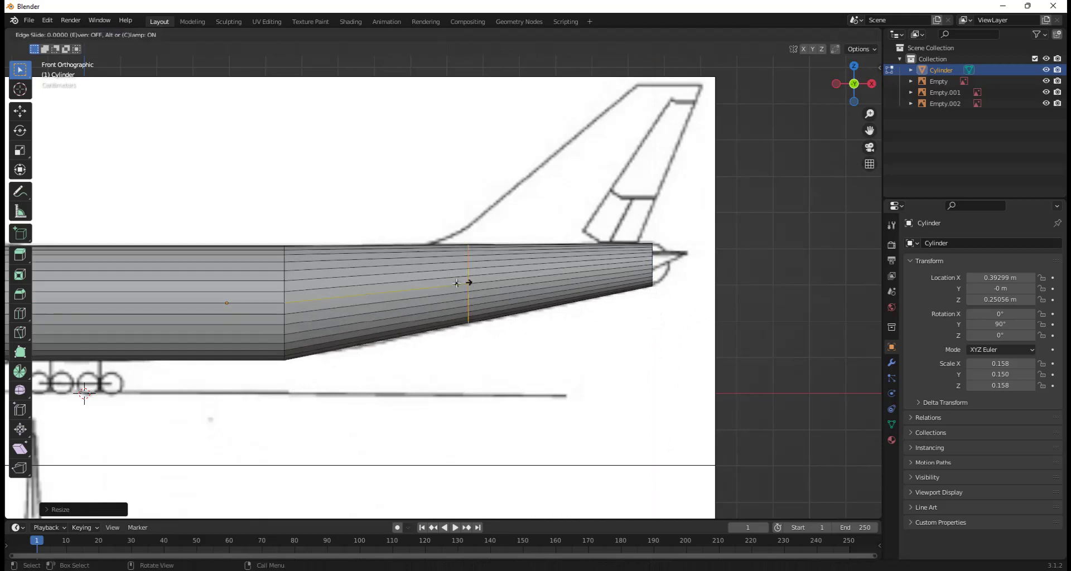
left_click(372, 305)
key("s")
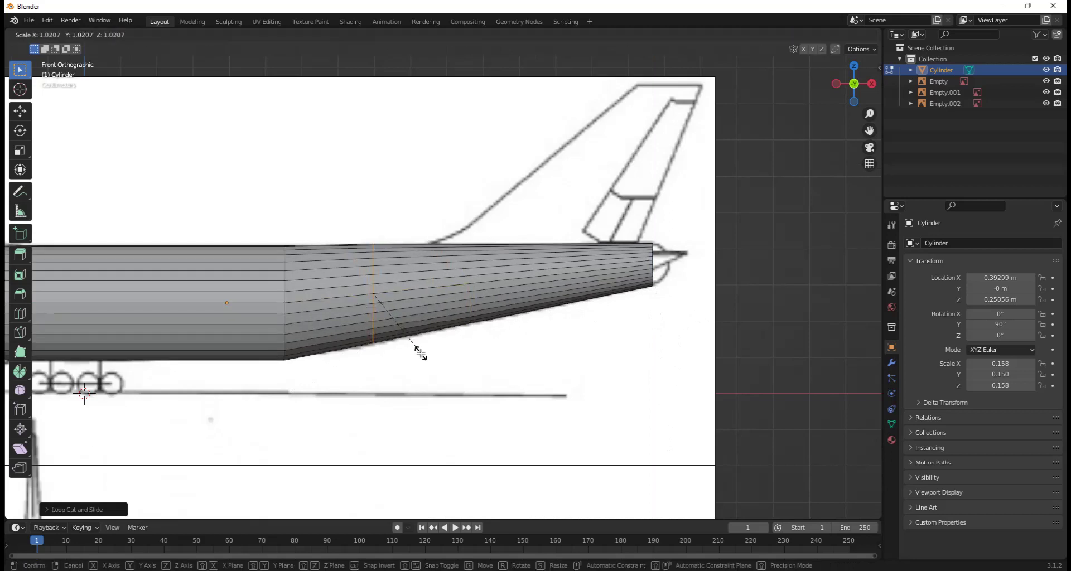
left_click(419, 353)
key("g")
key("z")
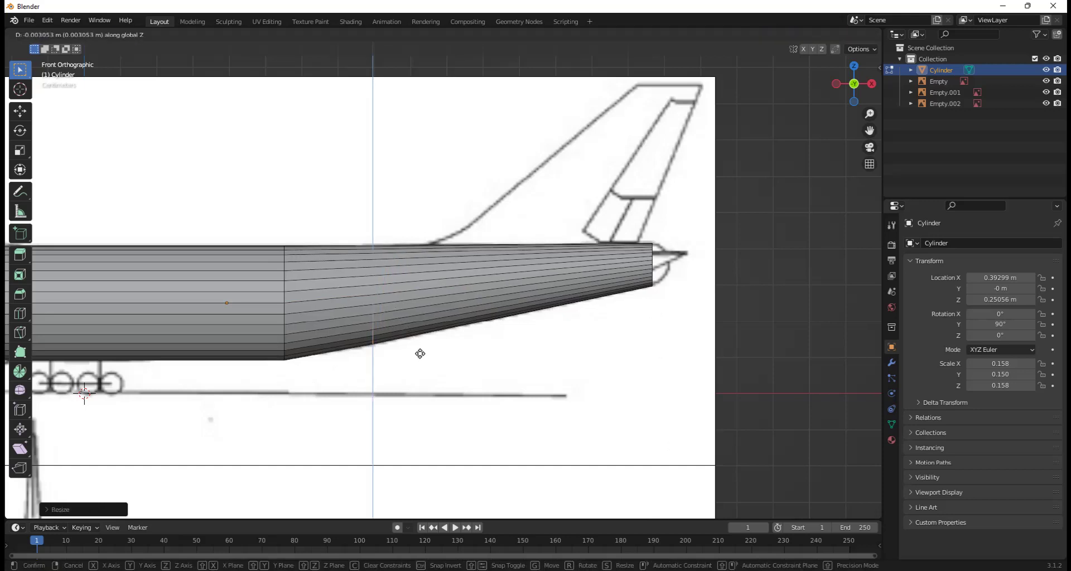
left_click(420, 354)
Step: Add a loop cut ahead of the wing and slide it forward to where the upper-deck hump begins to slope down
scroll(420, 354, "down", 3)
mouse_move(564, 354)
middle_mouse_down()
mouse_move(598, 354)
mouse_move(513, 363)
mouse_move(553, 353)
middle_mouse_up()
scroll(578, 361, "down", 2)
key("Tab")
middle_click_drag(407, 355, 400, 325)
key("Tab")
scroll(385, 378, "up", 6)
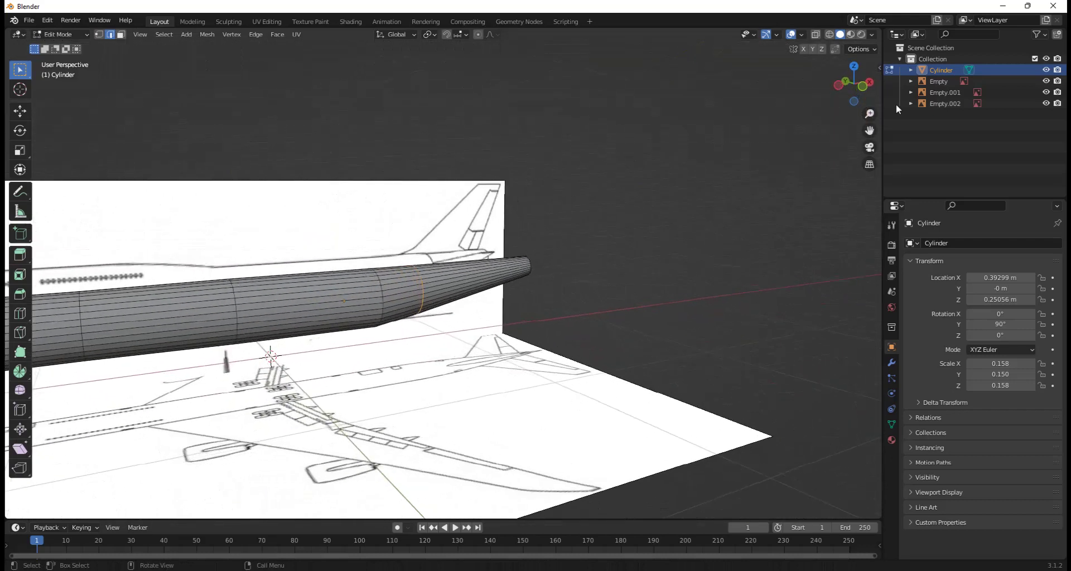
left_click(854, 83)
middle_click_drag(294, 318, 506, 357, "shift")
scroll(459, 367, "up", 5)
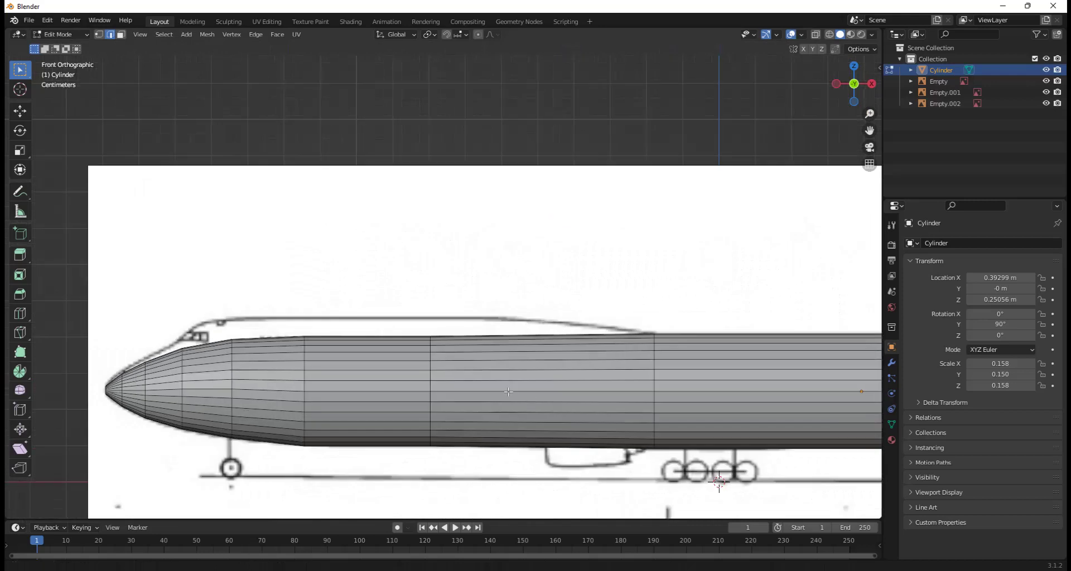
key("ctrl+r")
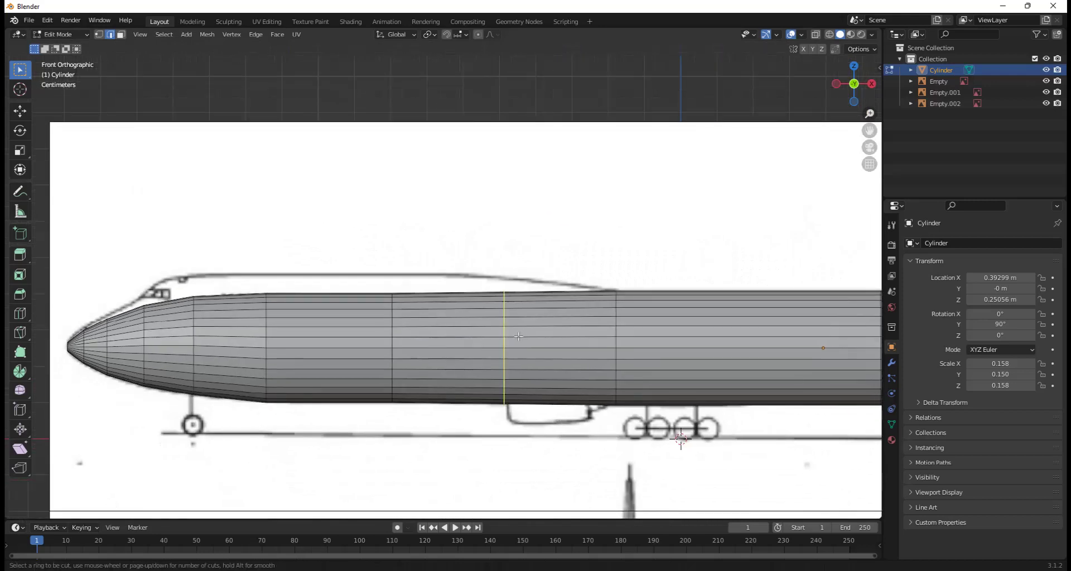
left_click(519, 337)
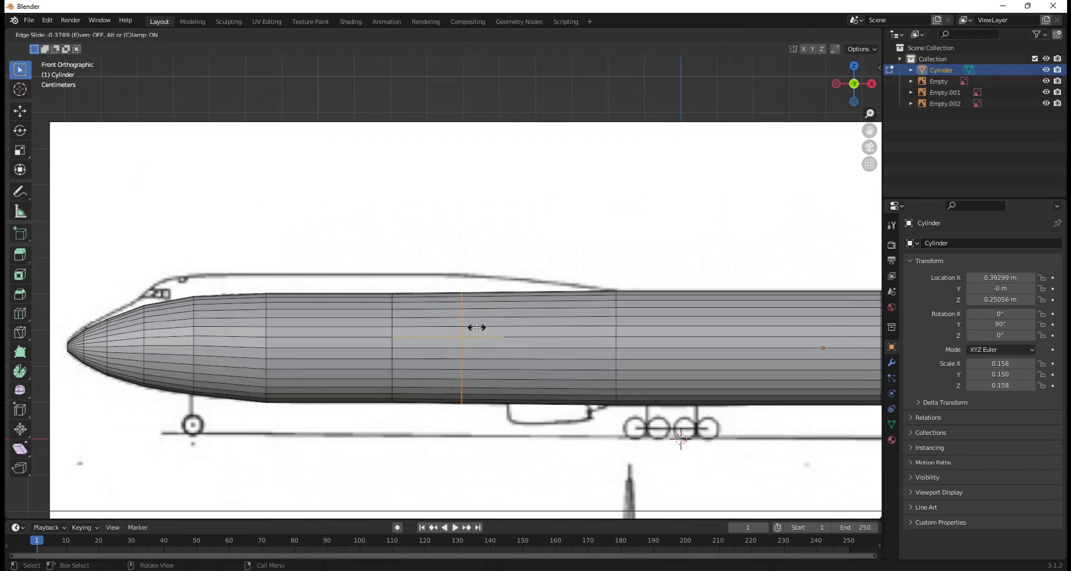
left_click(477, 328)
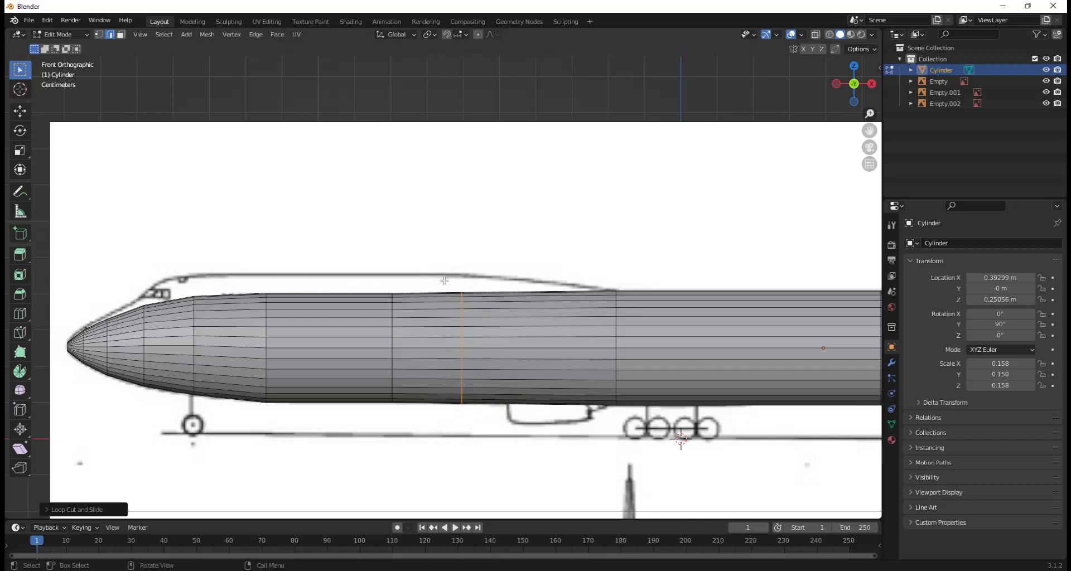
Step: Select the fuselage's top centreline edges from the new loop forward to above the nose gear, and return to the front view
middle_click_drag(493, 321, 729, 215)
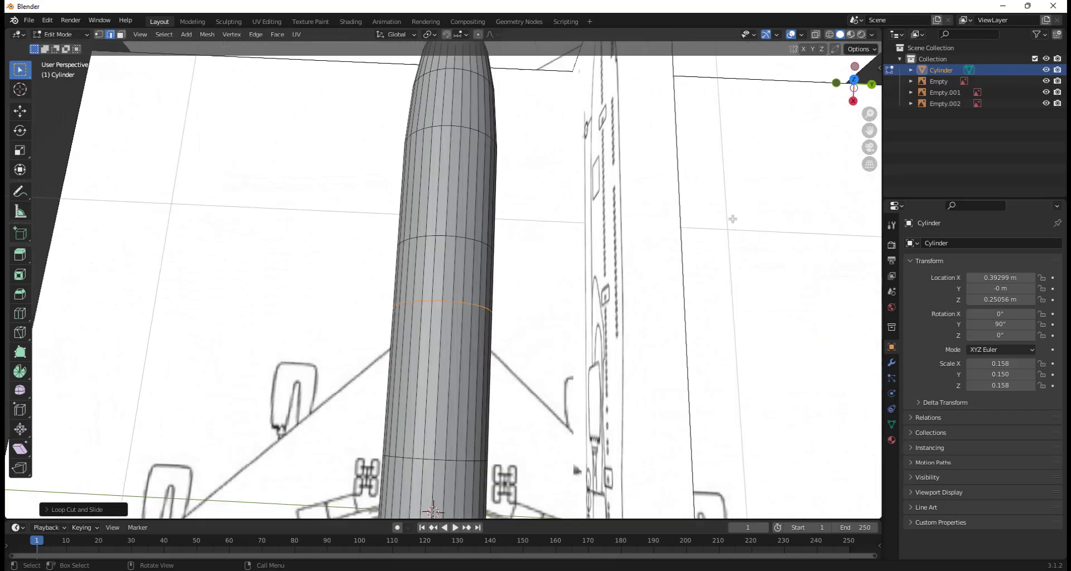
left_click(853, 79)
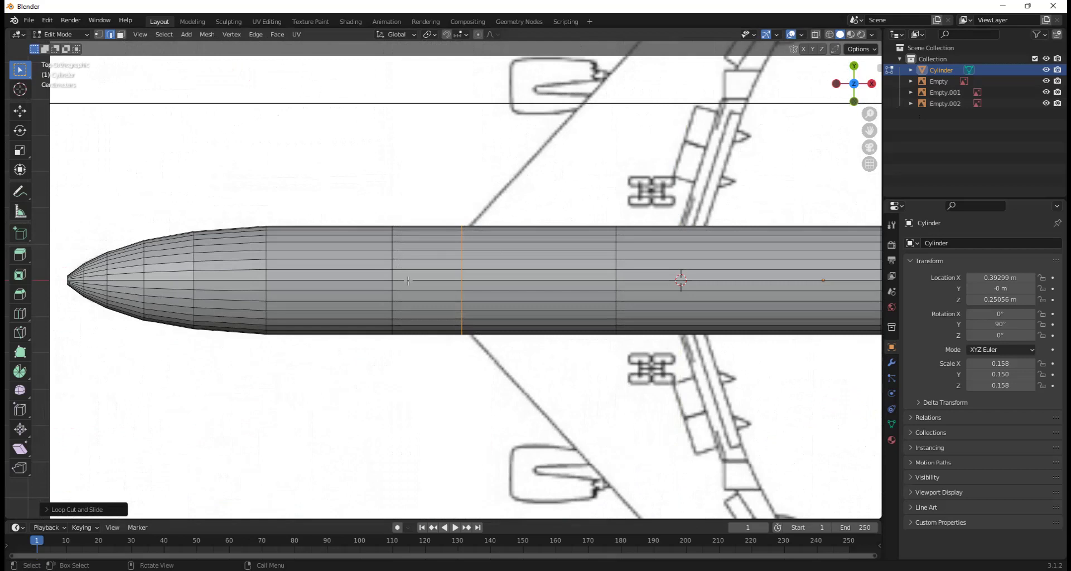
scroll(408, 280, "up", 3)
left_click(448, 278)
scroll(447, 278, "down", 3)
left_click(244, 282, "shift")
left_click(235, 278, "shift")
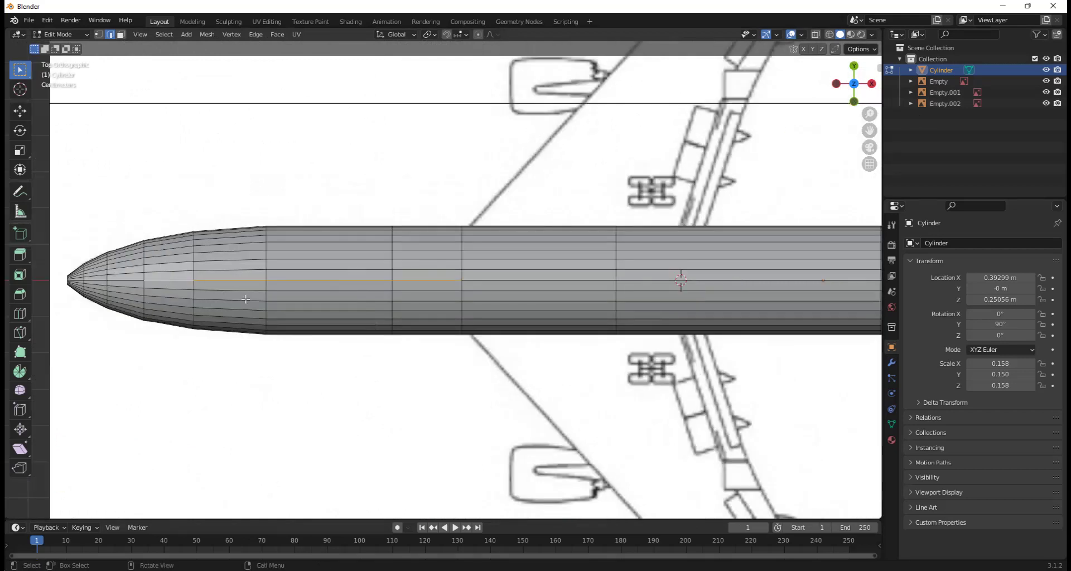
middle_click_drag(617, 315, 779, 127)
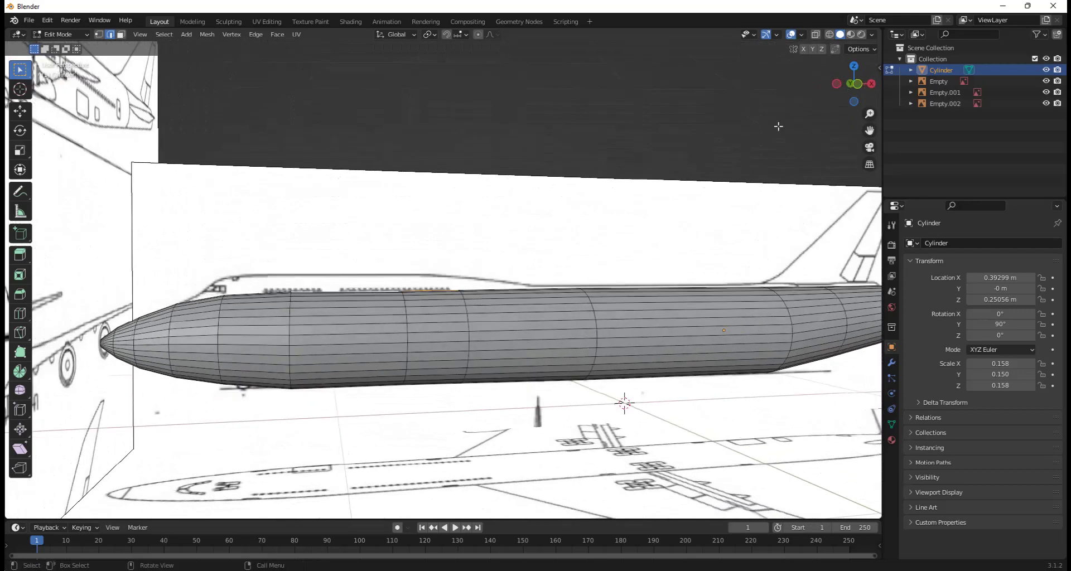
left_click(858, 82)
scroll(140, 297, "up", 5)
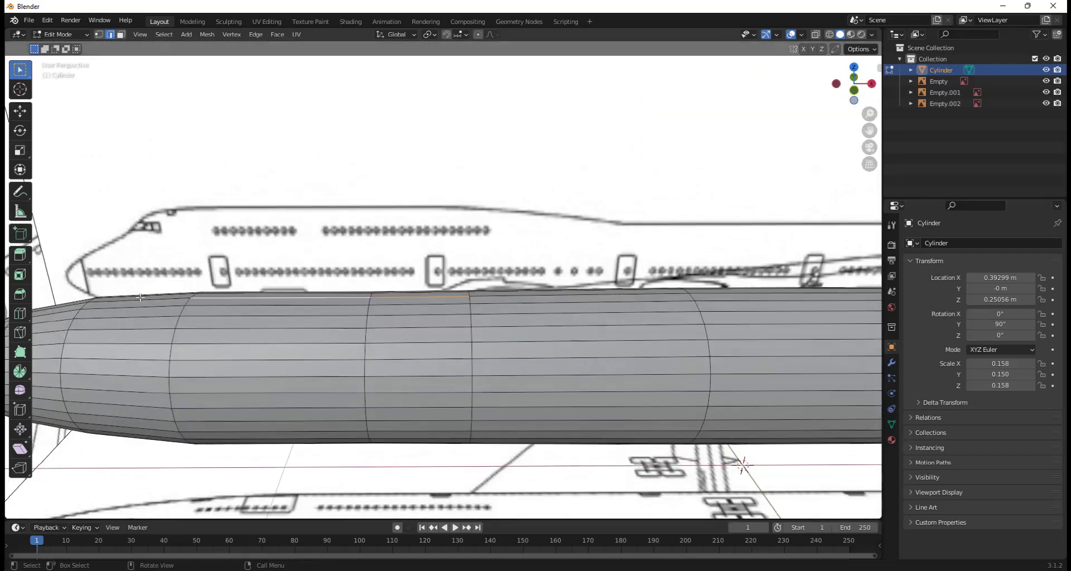
left_click(140, 297, "shift")
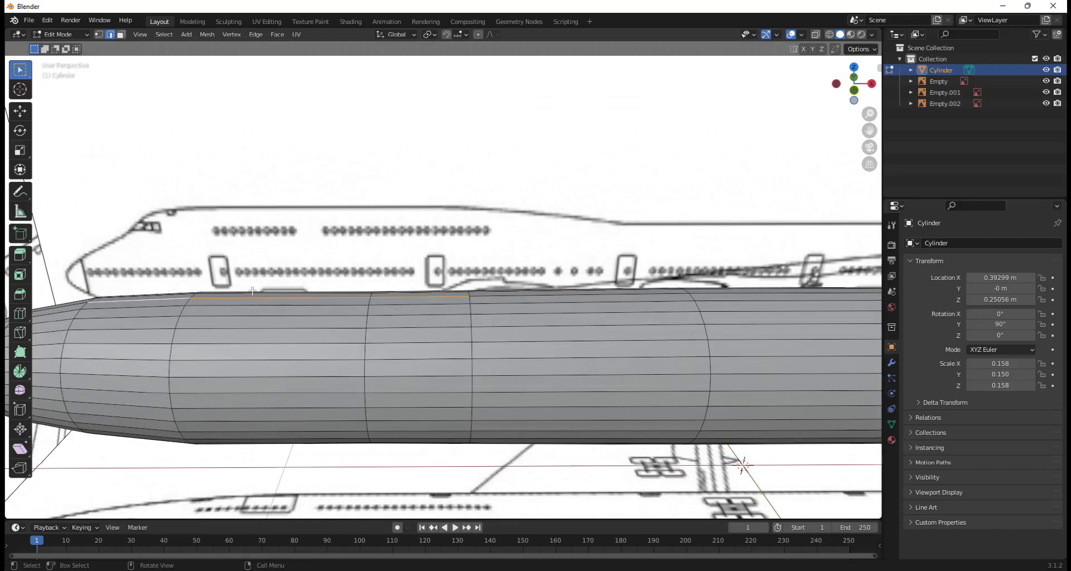
left_click(854, 90)
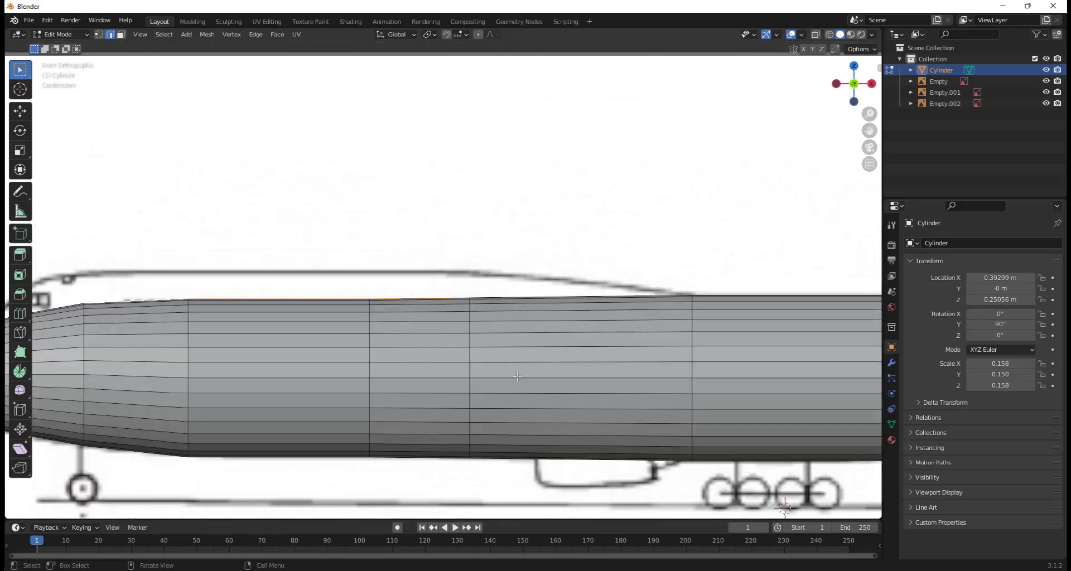
Step: Raise the selected top centreline edges about 0.048 m along Z with smooth proportional editing, using an influence size of about 0.24 m
key("g")
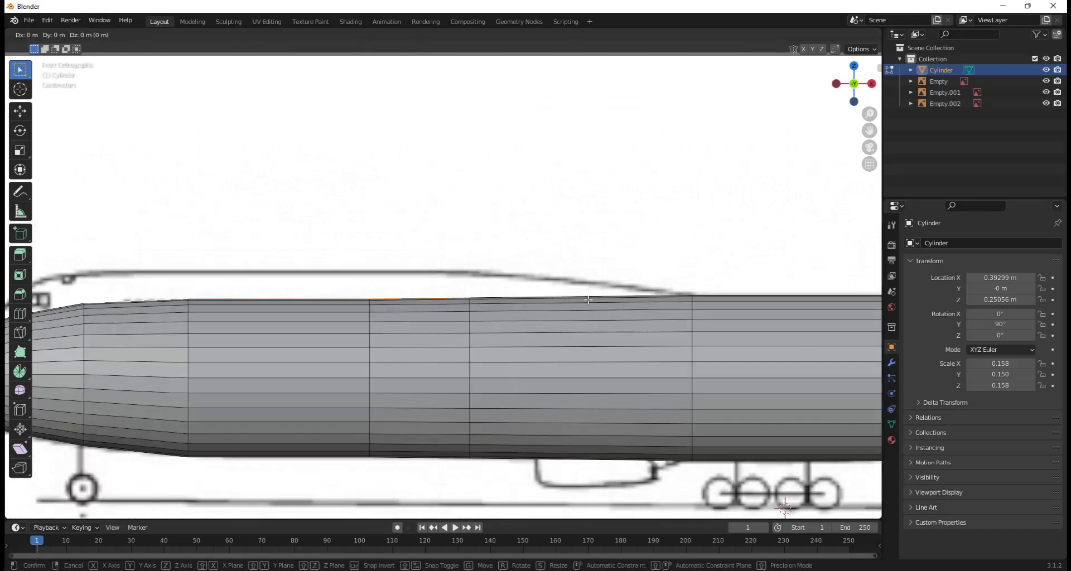
key("Escape")
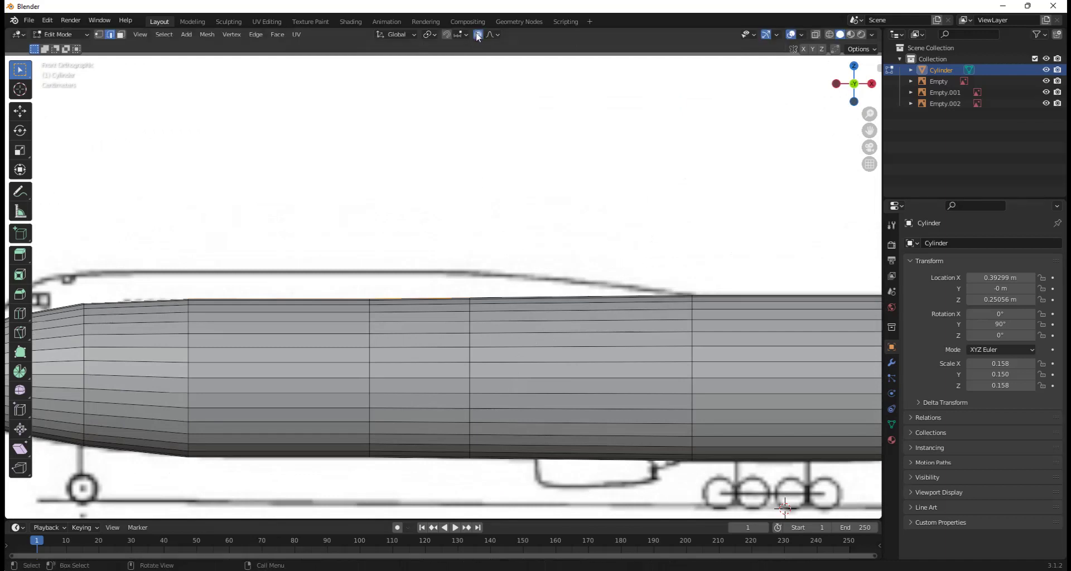
key("g")
key("z")
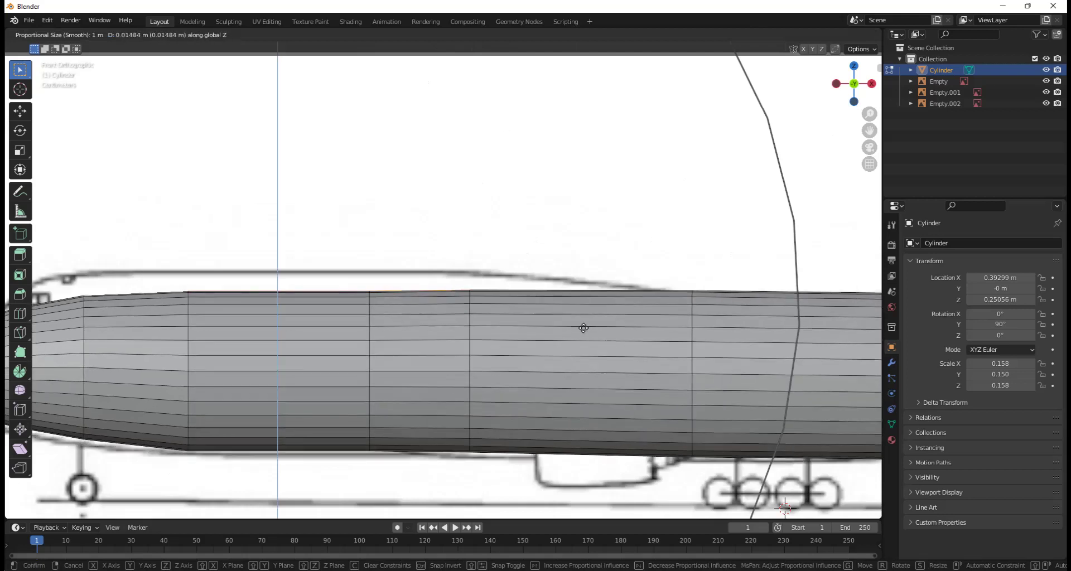
scroll(584, 312, "down", 1)
scroll(584, 312, "up", 20)
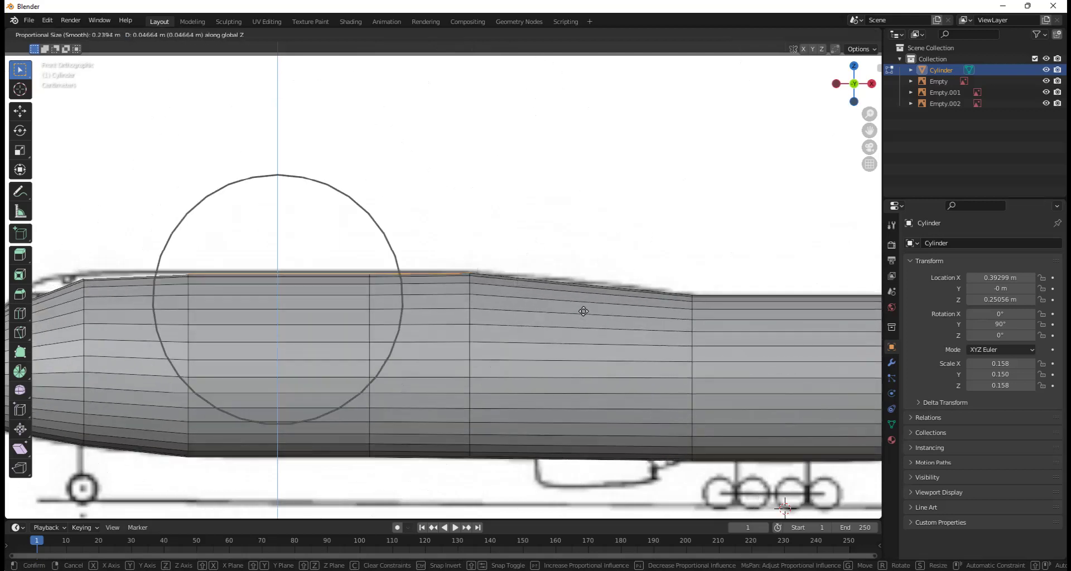
scroll(583, 311, "down", 6)
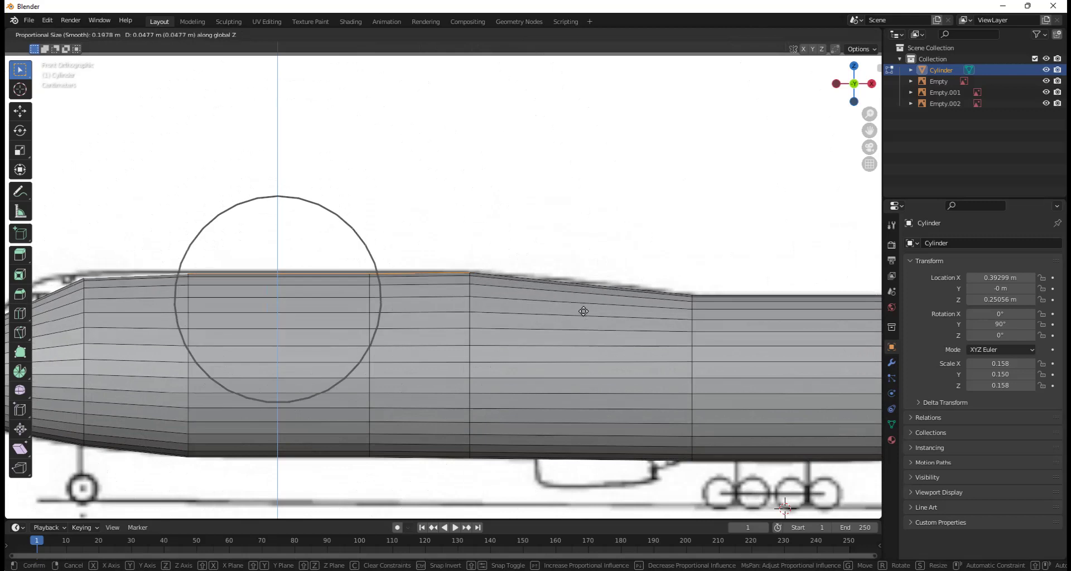
scroll(583, 311, "down", 1)
scroll(583, 311, "up", 4)
scroll(584, 312, "down", 4)
scroll(584, 312, "up", 2)
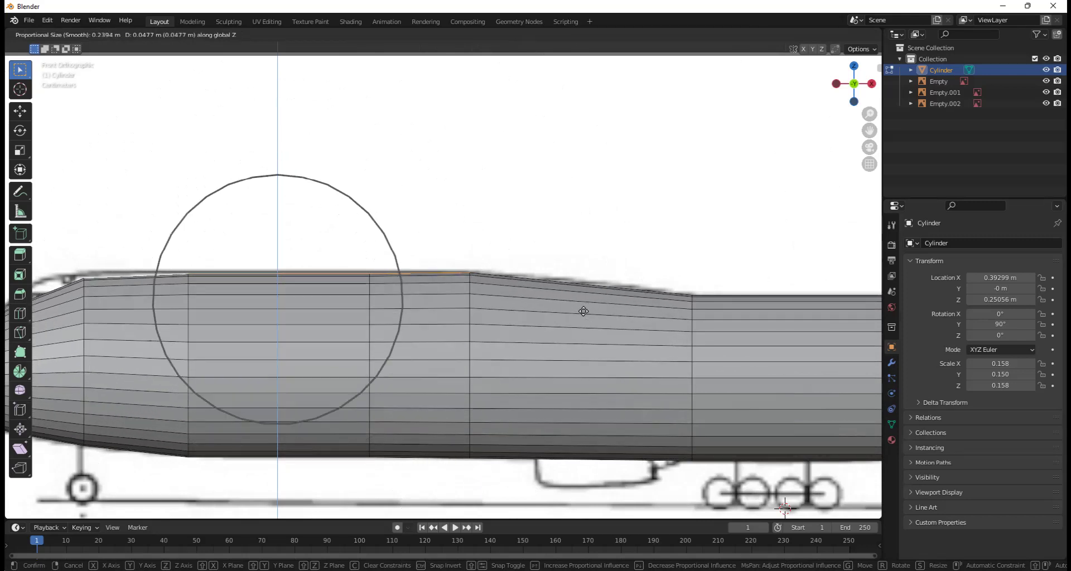
left_click(583, 311)
Step: In the right view, nudge the top centreline edges up about 0.0005 m along Z to meet the blueprint's fuselage outline
scroll(647, 252, "down", 5)
middle_click_drag(647, 252, 727, 149)
left_click(853, 83)
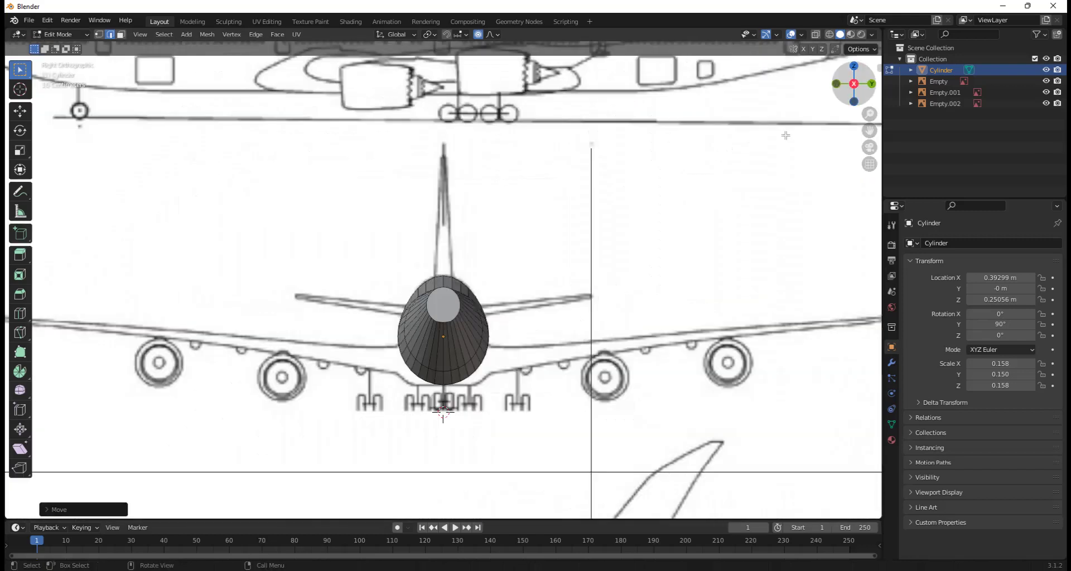
scroll(533, 300, "up", 6)
scroll(537, 299, "up", 4)
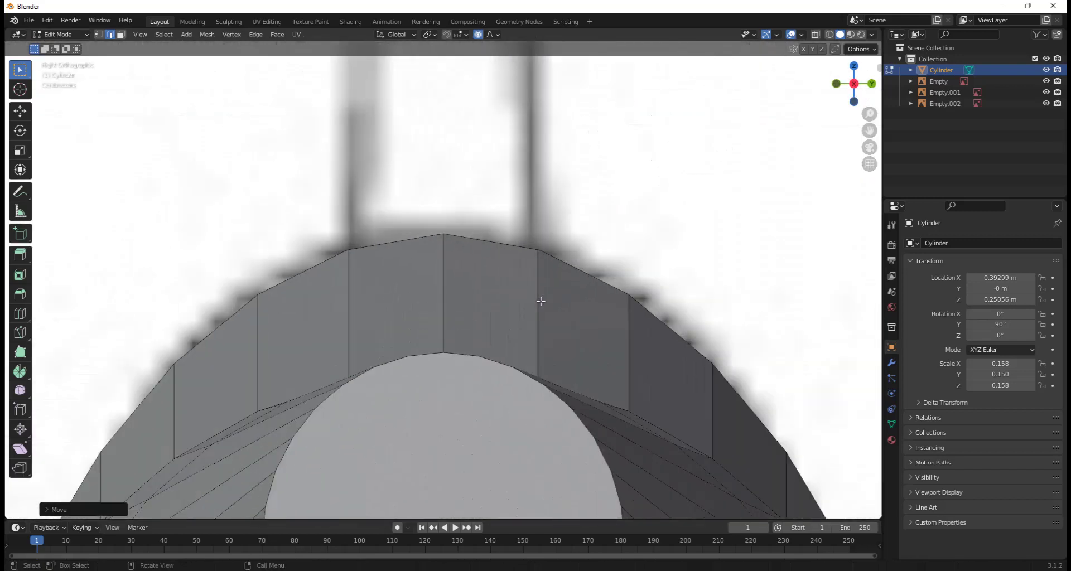
key("g")
key("z")
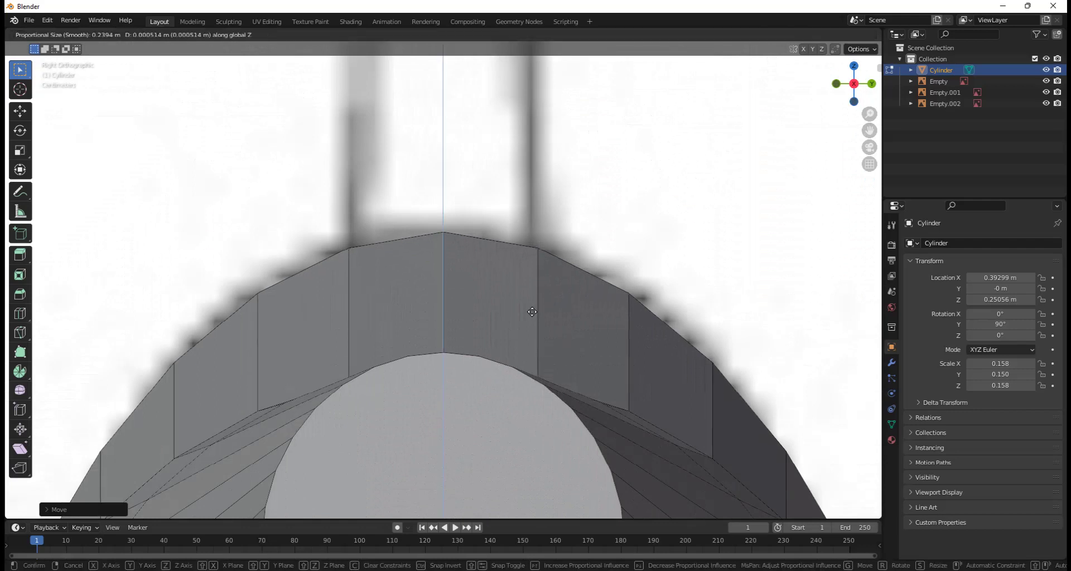
left_click(530, 312)
Step: Select the top centreline vertex above the nose gear and raise it about 0.008 m along Z with proportional editing in the front view
scroll(530, 312, "down", 5)
mouse_move(530, 312)
middle_mouse_down()
mouse_move(443, 306)
mouse_move(587, 318)
mouse_move(539, 311)
middle_mouse_up()
scroll(559, 307, "up", 6)
middle_click_drag(266, 317, 280, 363)
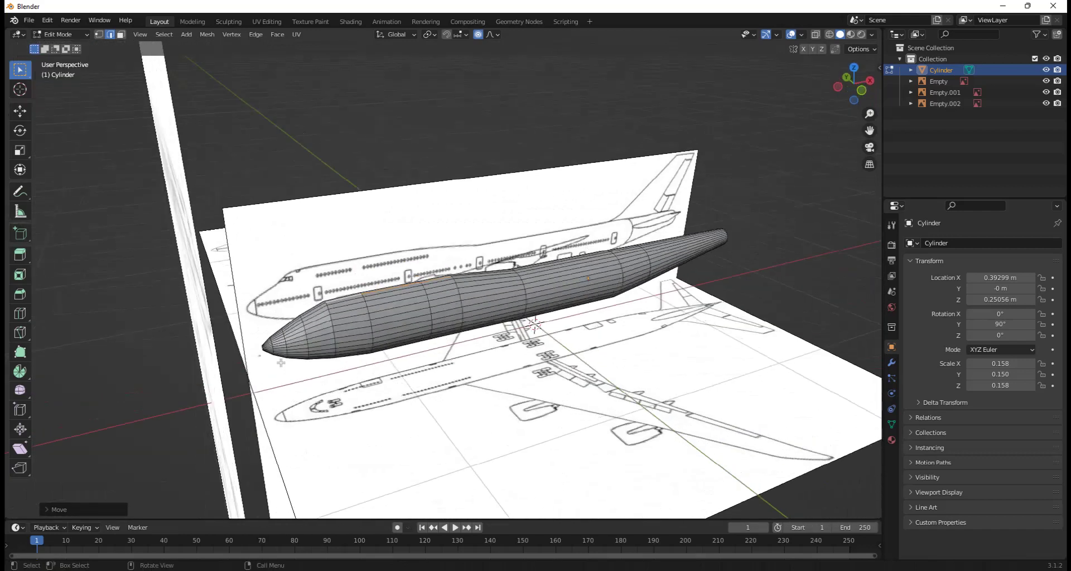
key("KP_Decimal")
key("KP_1")
scroll(535, 236, "down", 3)
scroll(271, 317, "up", 5)
middle_click_drag(277, 290, 284, 336)
key("1")
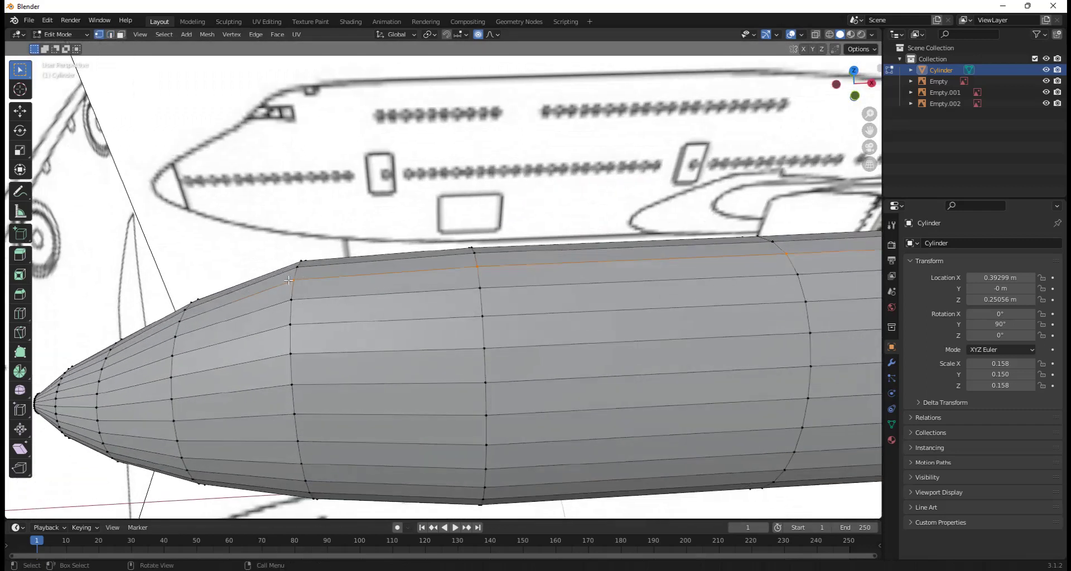
left_click(854, 96)
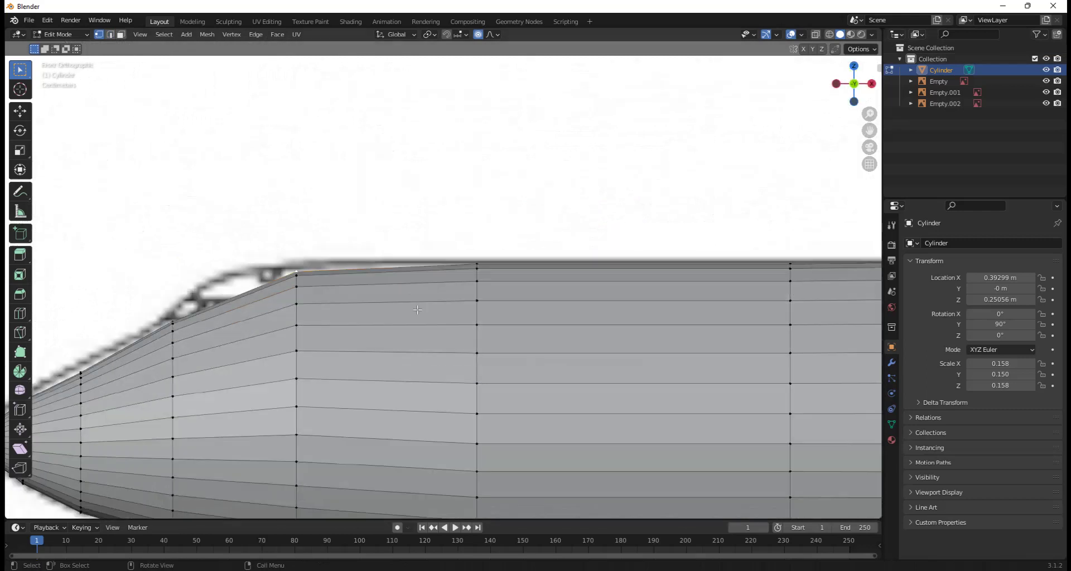
key("g")
key("z")
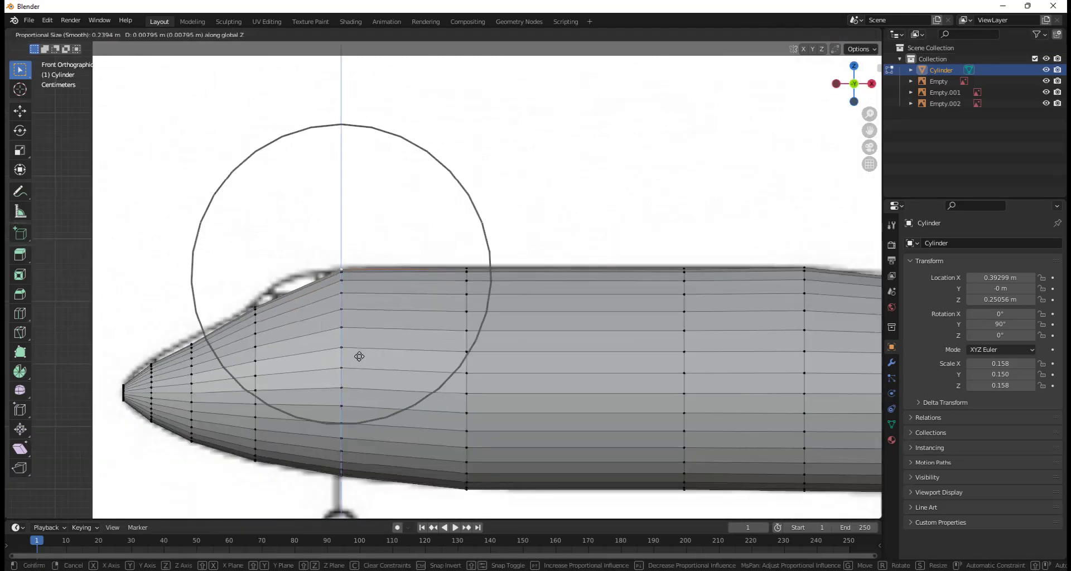
left_click(359, 357)
Step: Add a centred loop cut in the cockpit section just ahead of the raised vertex
scroll(346, 367, "up", 2)
key("ctrl+r")
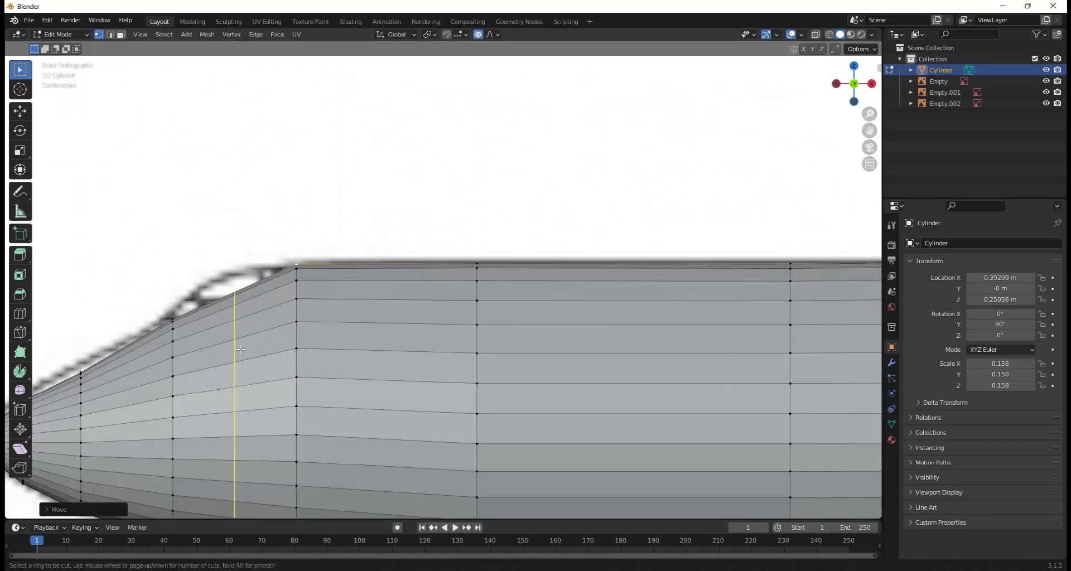
left_click(236, 349)
right_click(237, 350)
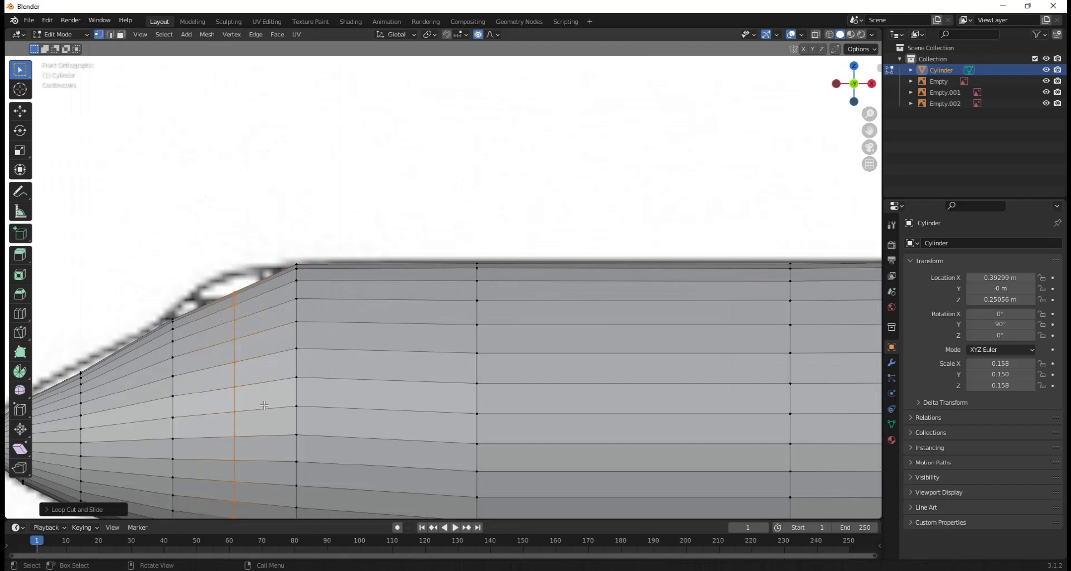
Step: With proportional editing off, scale the new cockpit loop to about 1.06 and raise it about 0.009 m along Z
scroll(265, 405, "down", 2)
key("s")
right_click(414, 324)
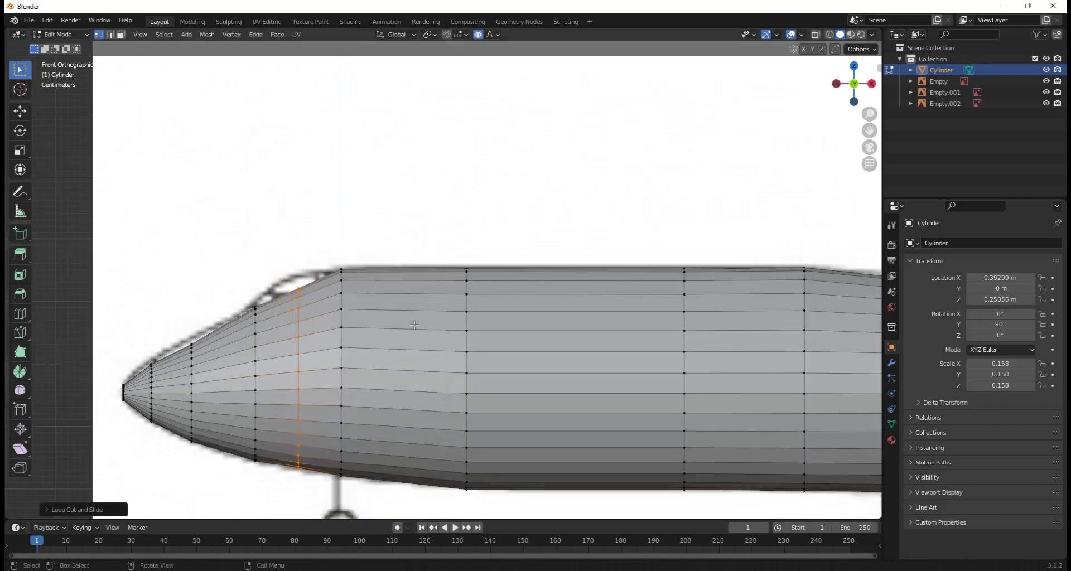
key("o")
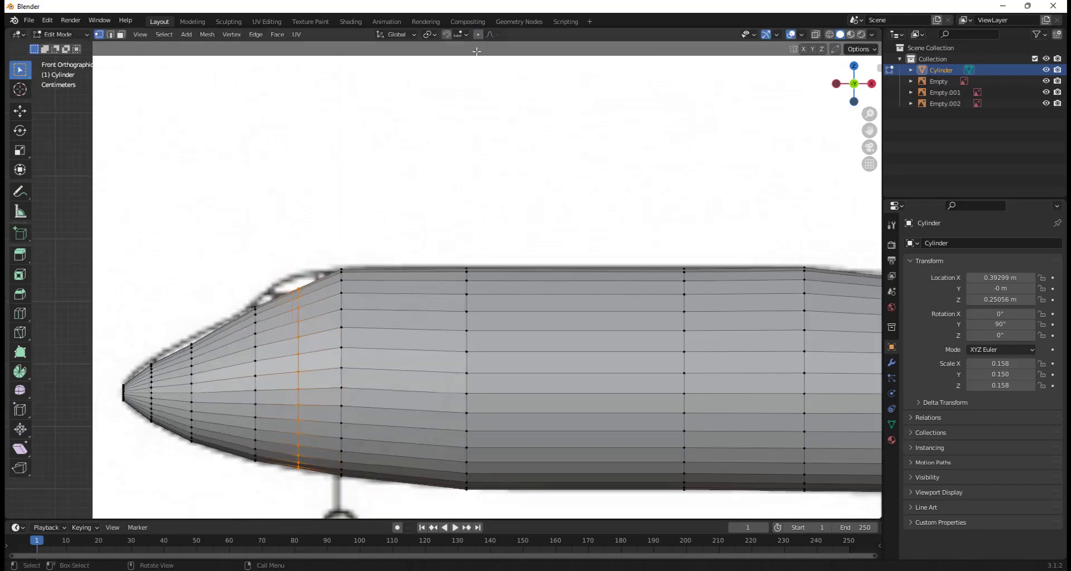
key("s")
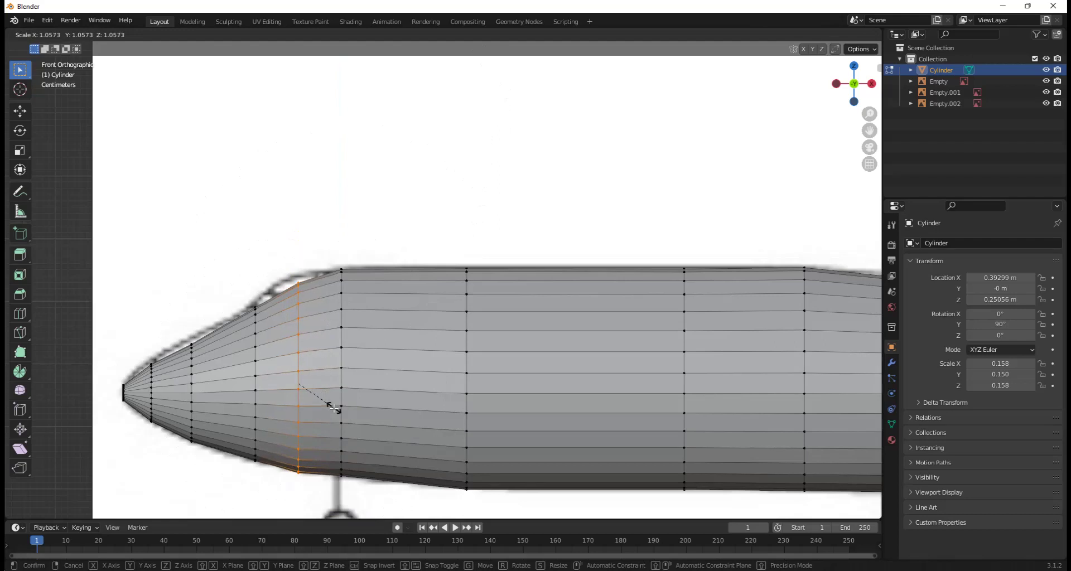
left_click(333, 409)
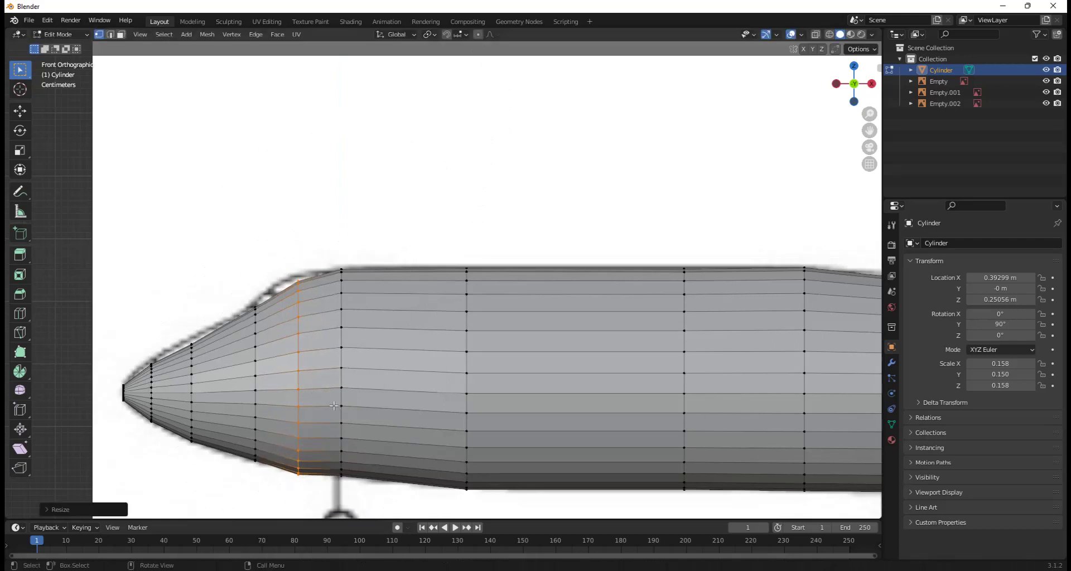
key("g")
key("z")
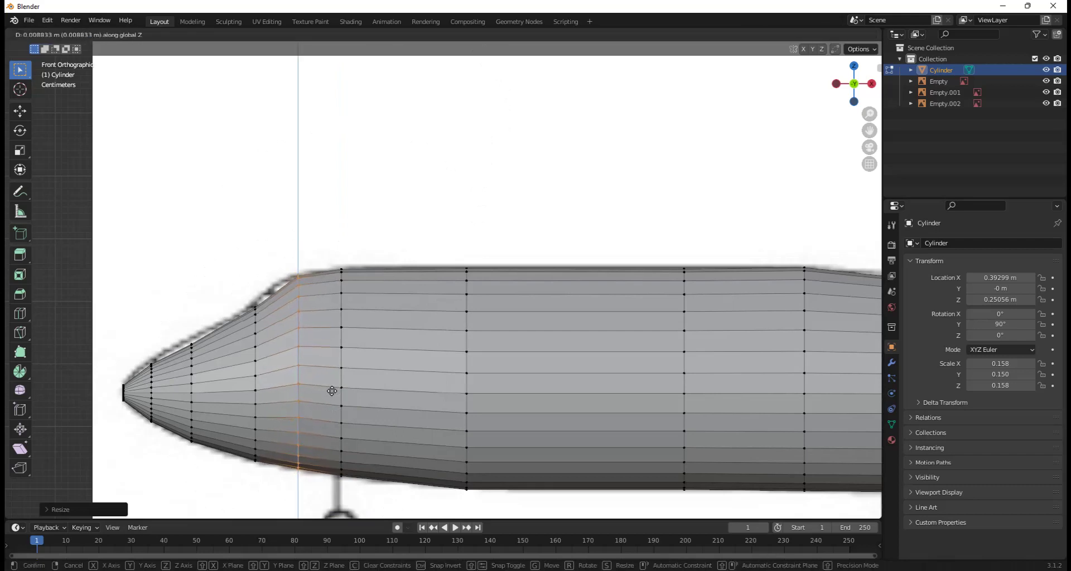
left_click(332, 392)
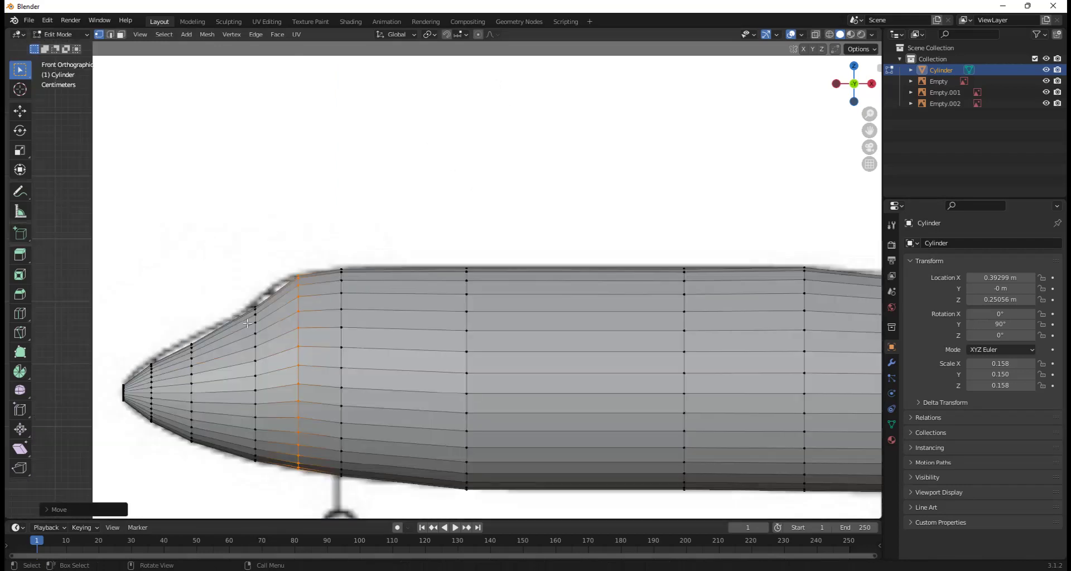
Step: Add another loop cut ahead of the cockpit loop, near the middle of the windscreen slope
scroll(202, 324, "up", 2)
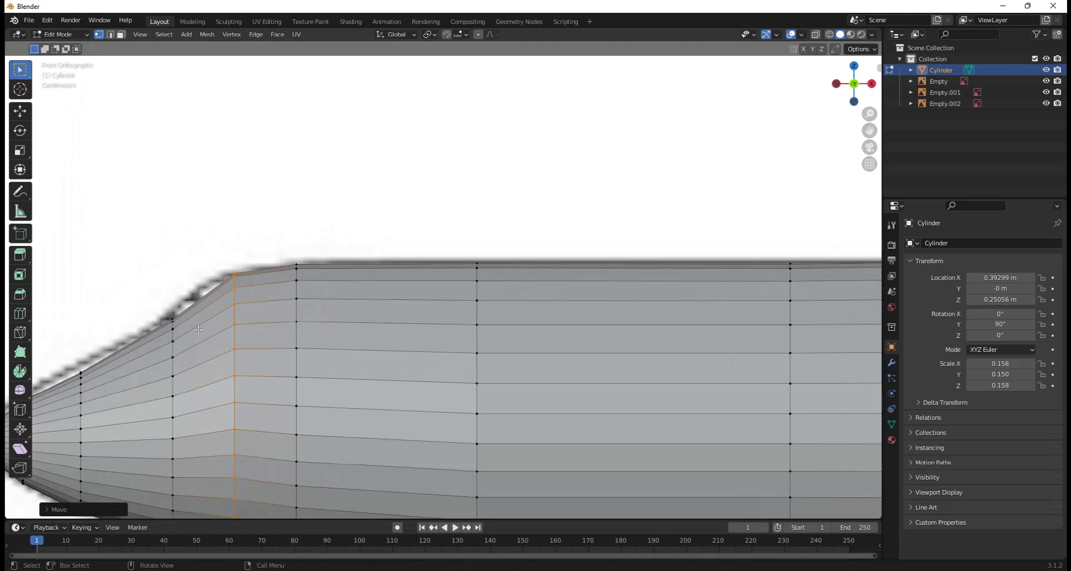
key("ctrl+r")
left_click(200, 332)
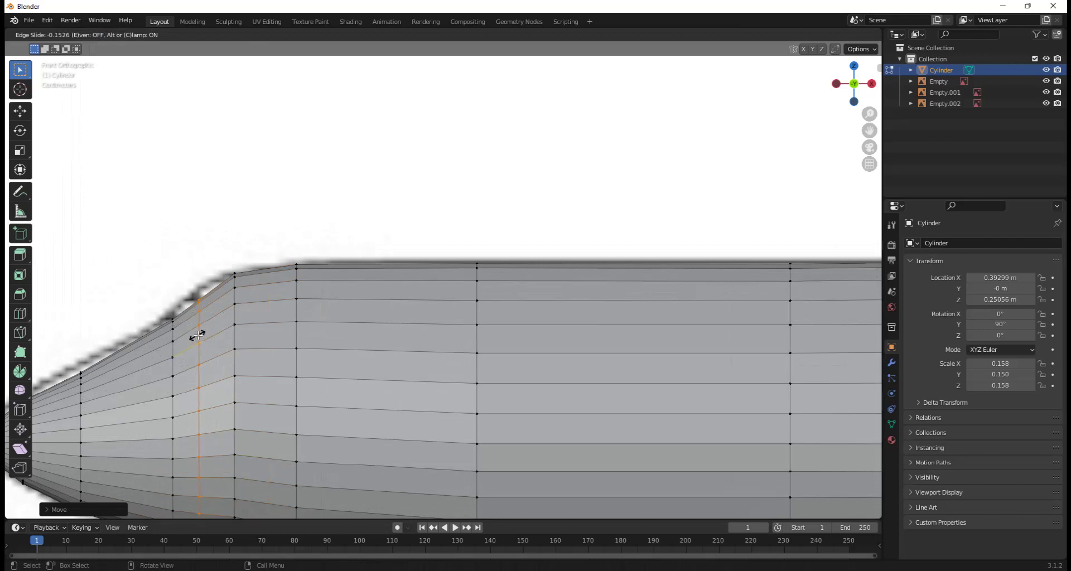
left_click(201, 335)
scroll(265, 378, "down", 1)
scroll(265, 378, "down", 1)
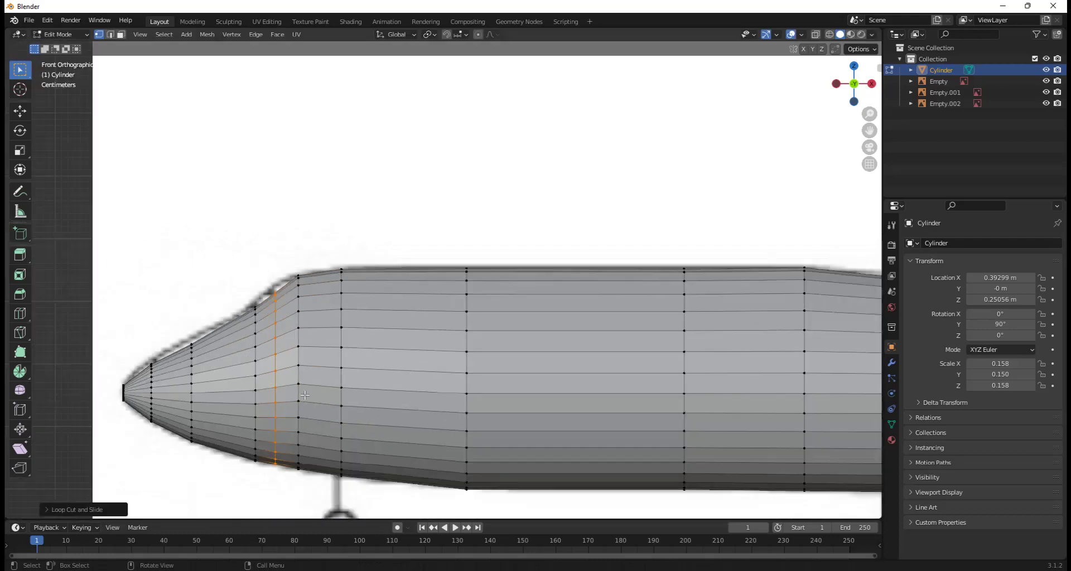
Step: Scale the windscreen loop up slightly and raise it about 0.003 m along Z to follow the cockpit outline
key("s")
left_click(307, 396)
key("g")
key("z")
left_click(307, 395)
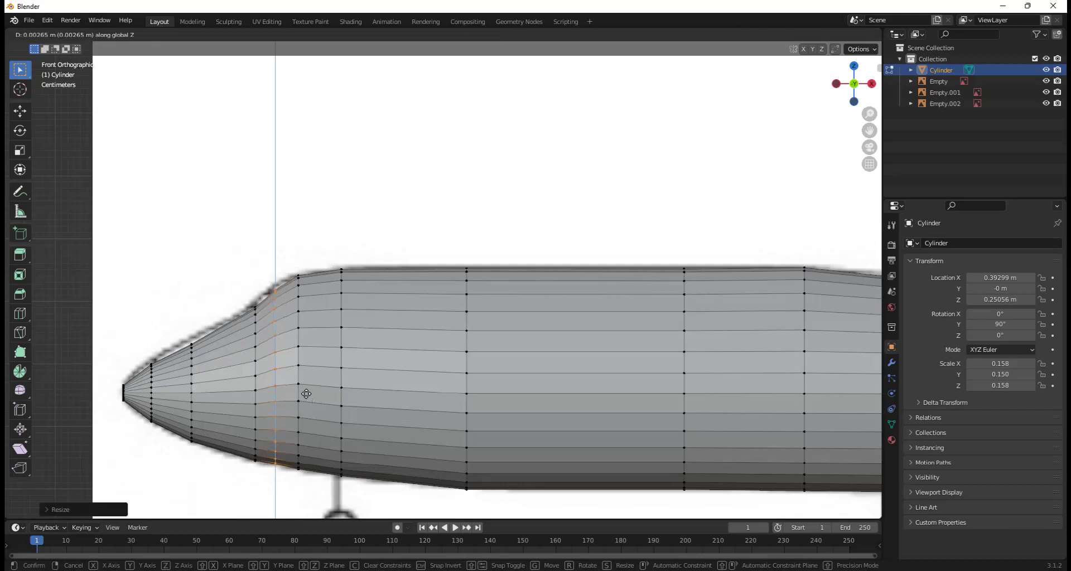
key("s")
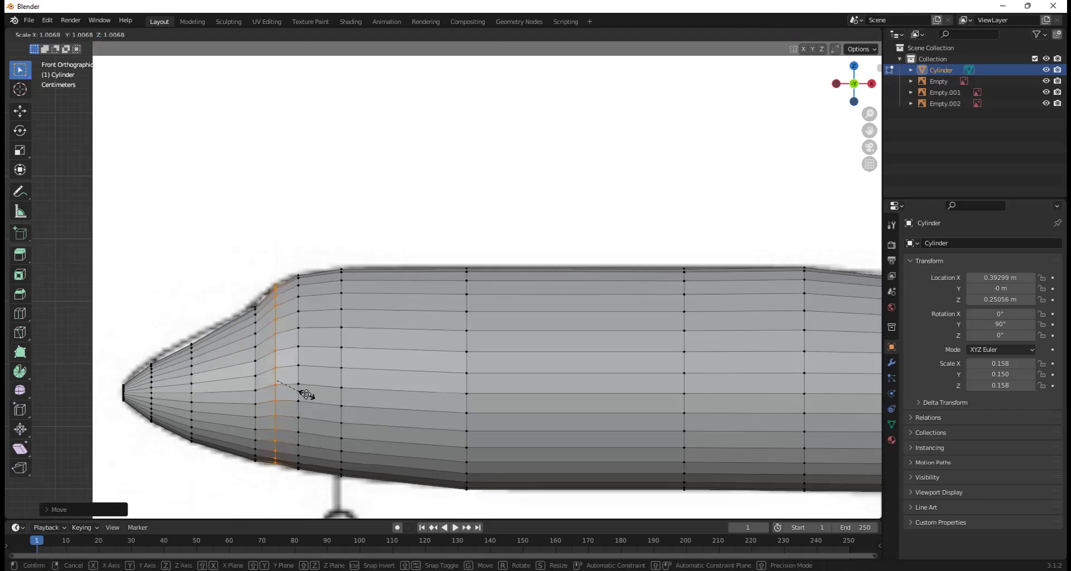
left_click(306, 395)
Step: Hide and reveal the windscreen loop to compare it with the blueprint, and lower it less than 0.001 m along Z
key("h")
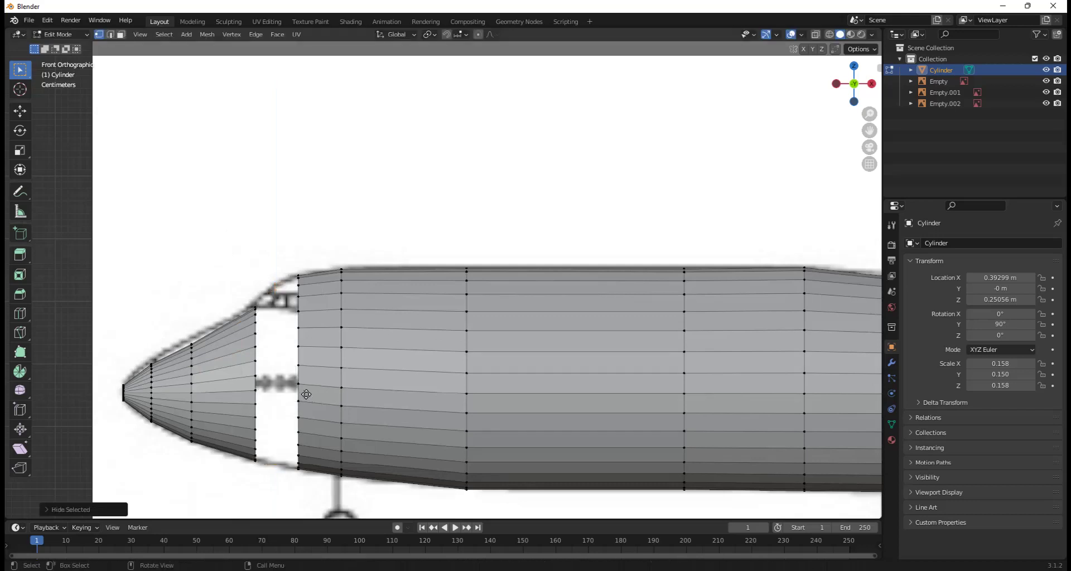
key("alt+h")
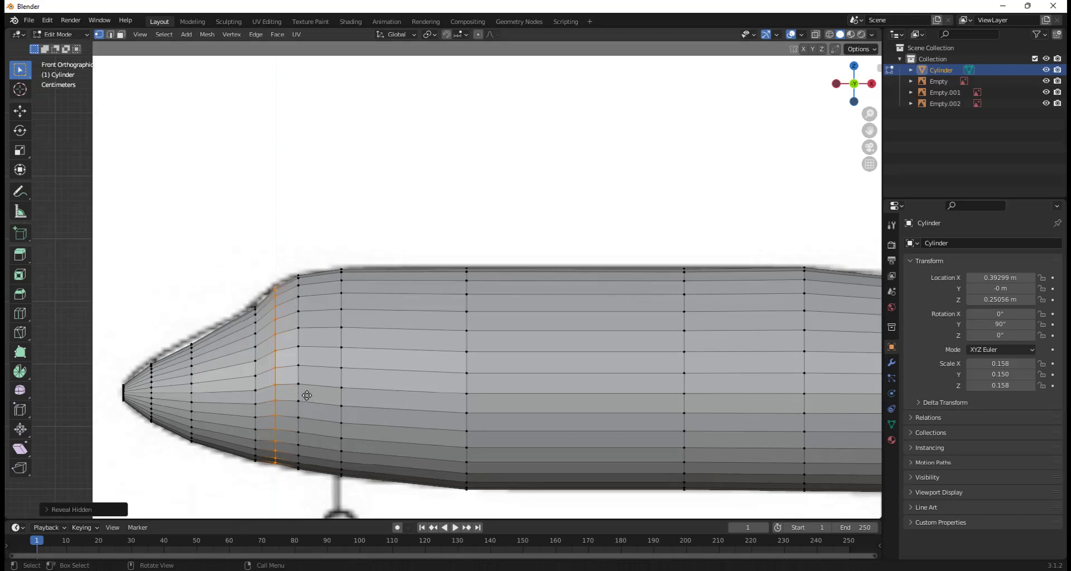
key("g")
key("z")
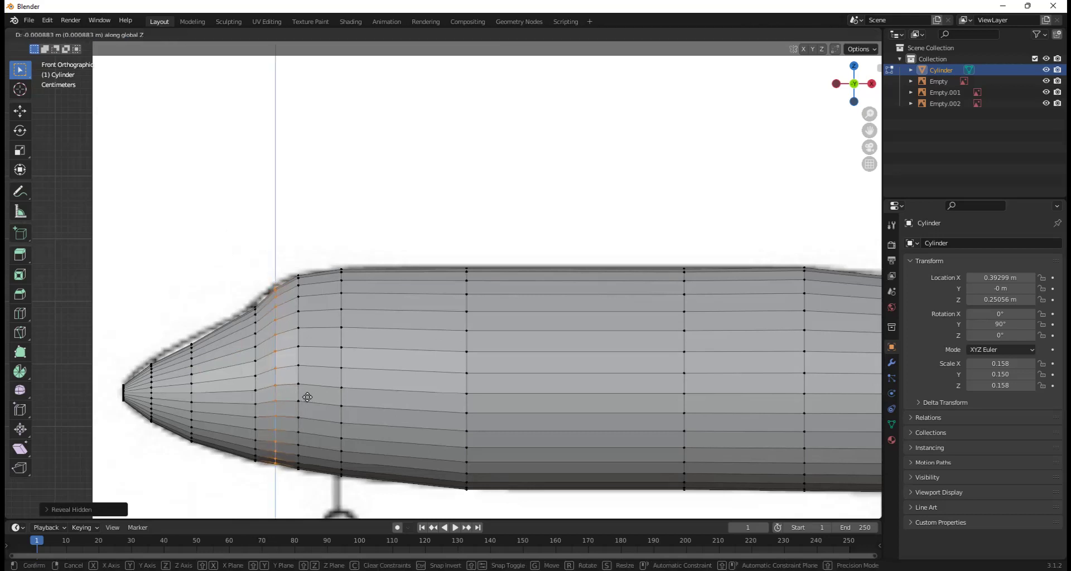
left_click(305, 396)
scroll(304, 397, "up", 2)
key("s")
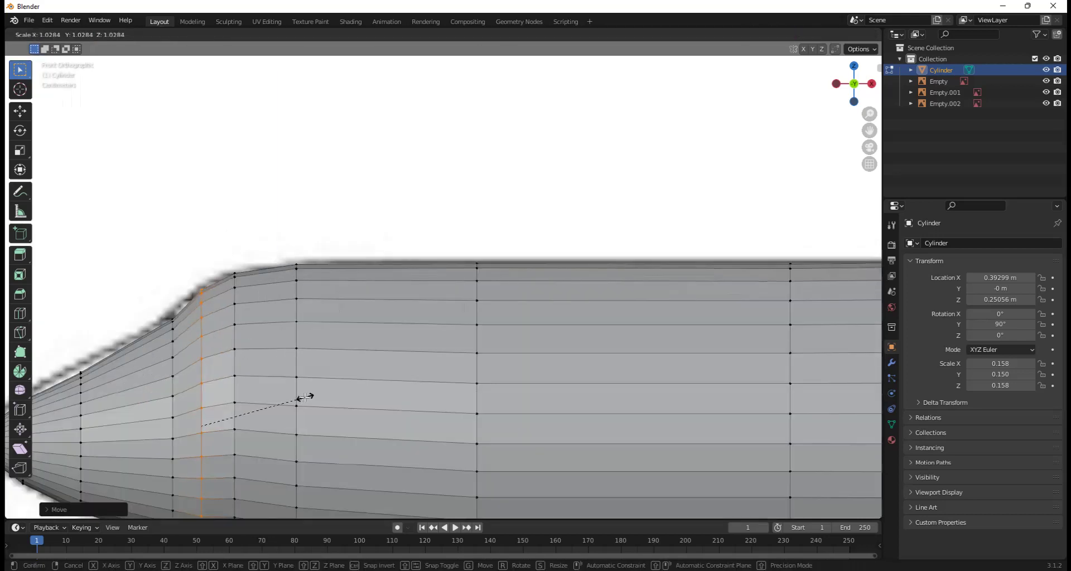
key("Escape")
key("h")
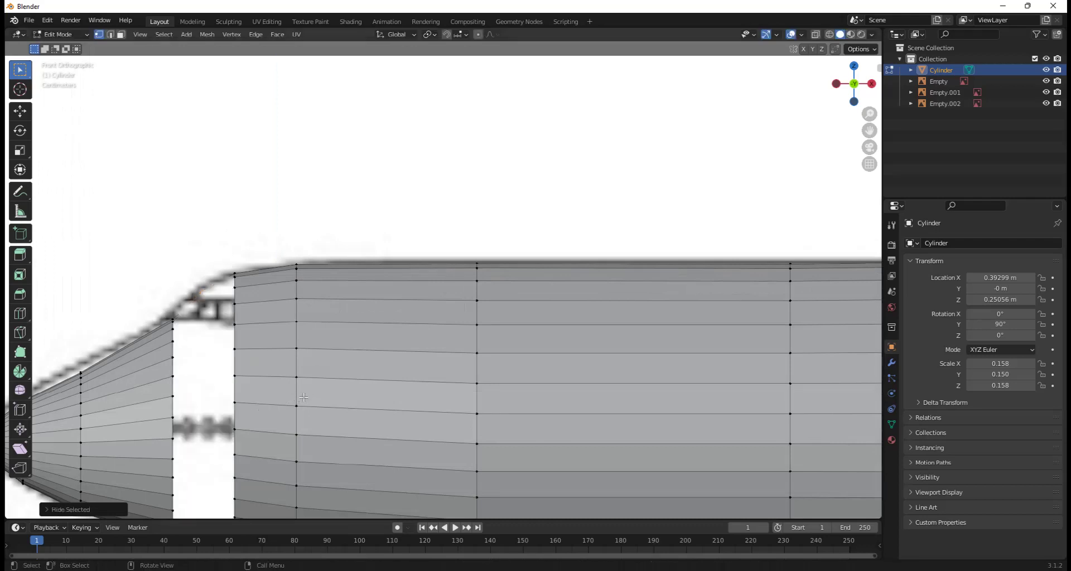
key("alt+h")
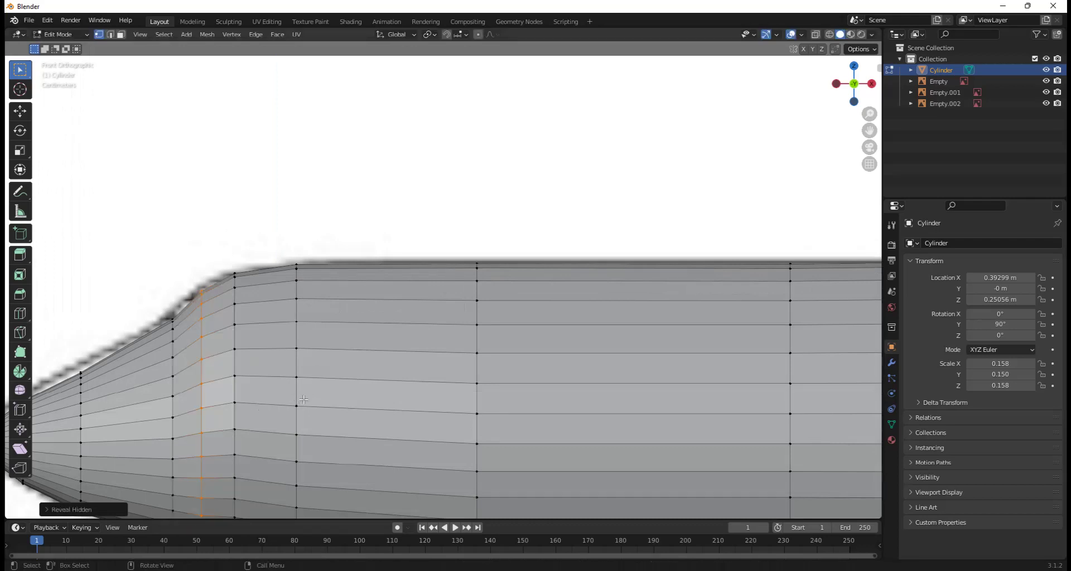
Step: Nudge the windscreen loop slightly to refine its fit against the cockpit outline
scroll(303, 400, "down", 2)
key("g")
left_click(300, 395)
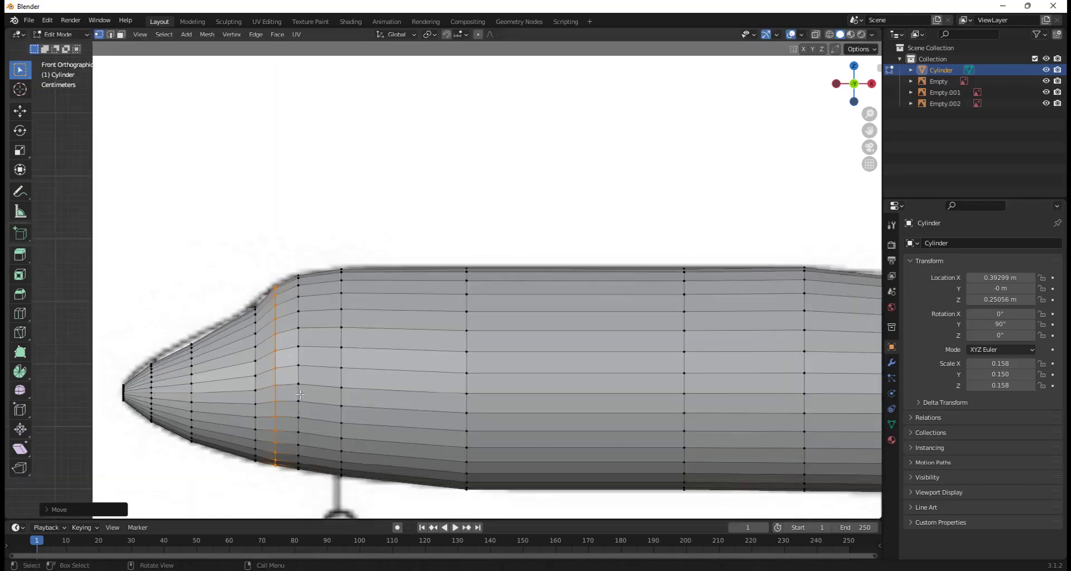
scroll(303, 404, "up", 1)
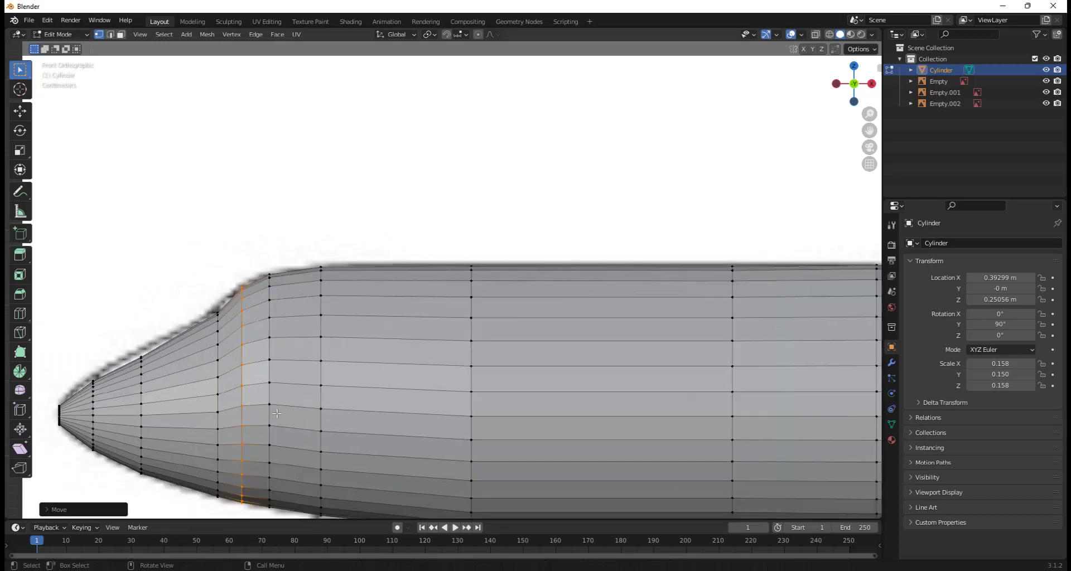
scroll(277, 413, "up", 1)
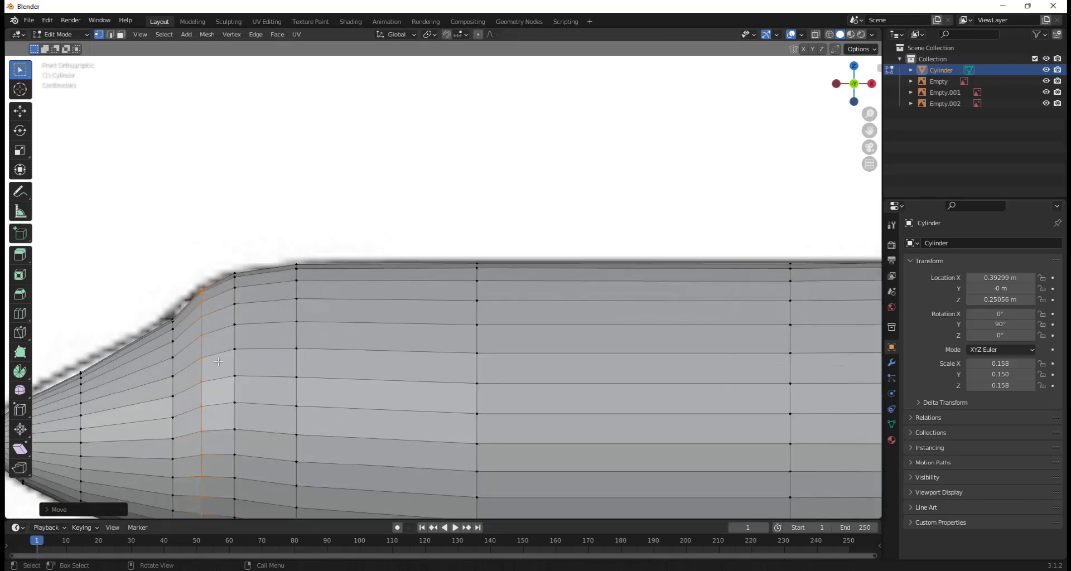
Step: Scale the loop at the base of the windscreen to about 1.02 and raise it about 0.002 m along Z
left_click(173, 385, "alt")
key("s")
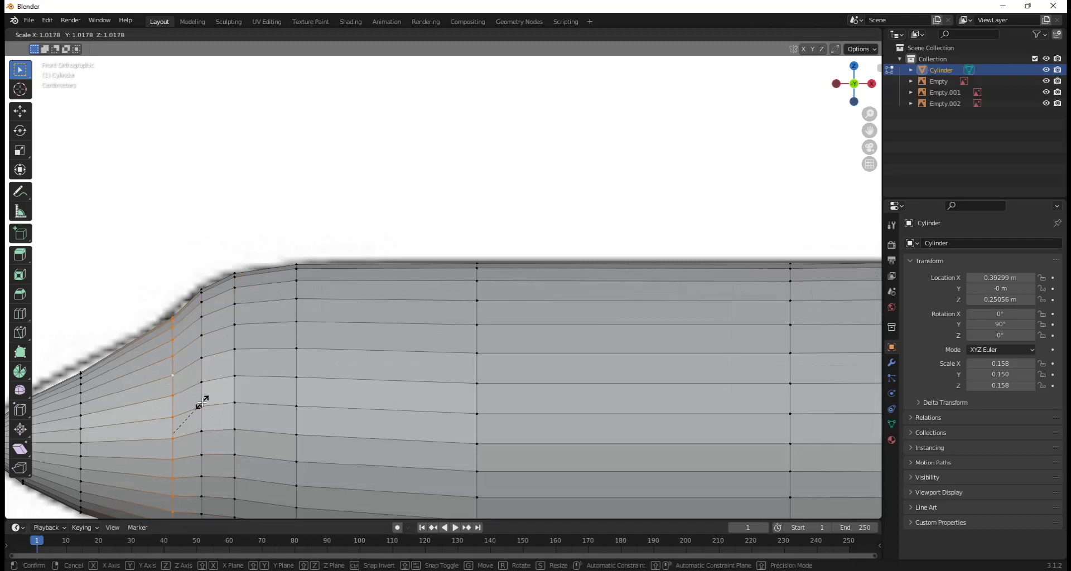
left_click(202, 401)
scroll(202, 402, "down", 1)
key("g")
key("z")
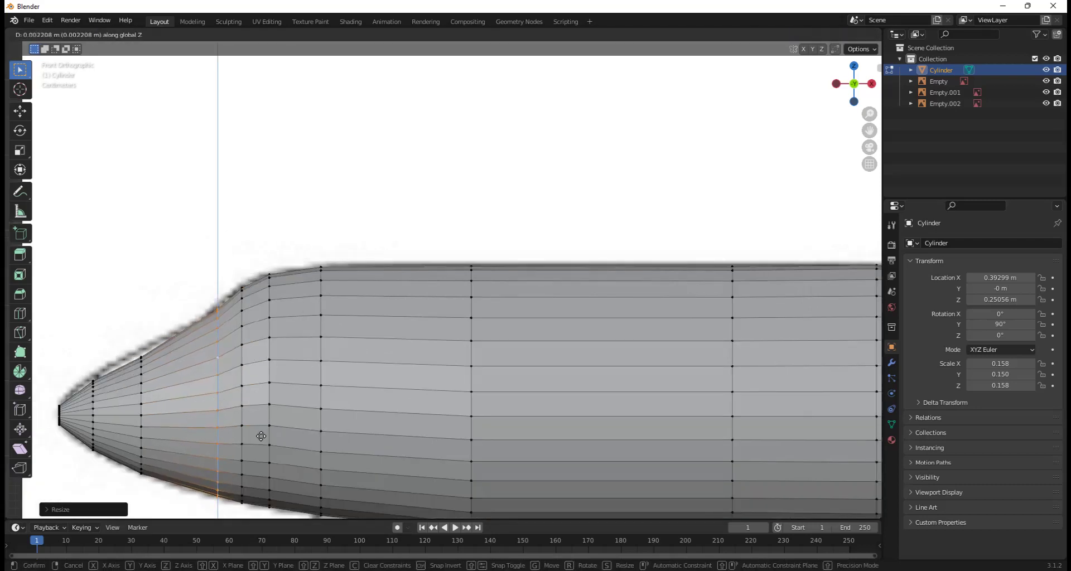
left_click(261, 436)
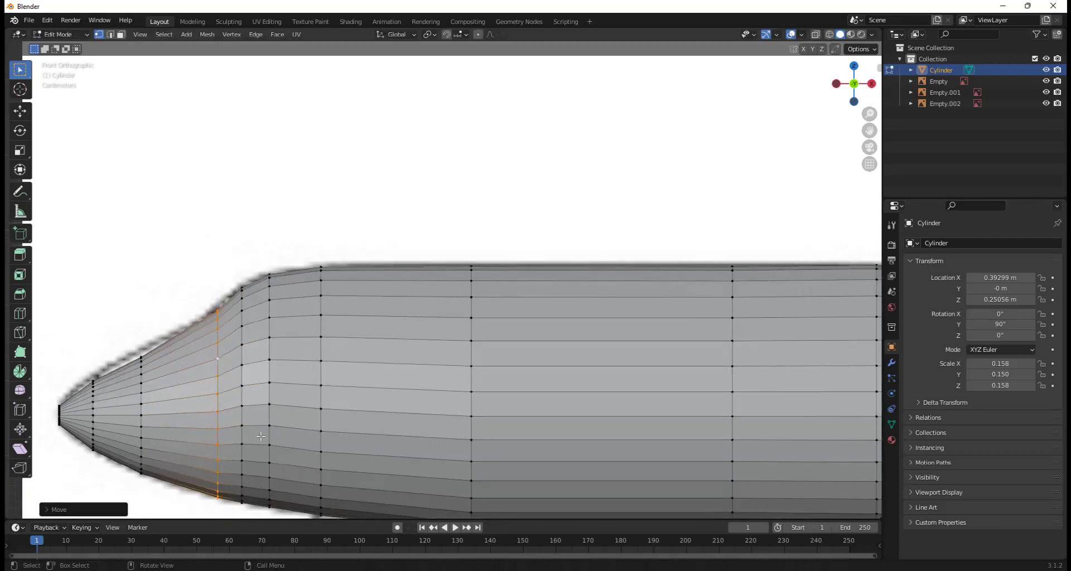
Step: Scale the mid-nose loop ahead of the windscreen to about 1.08 and raise it about 0.004 m along Z
left_click(140, 422, "alt")
key("s")
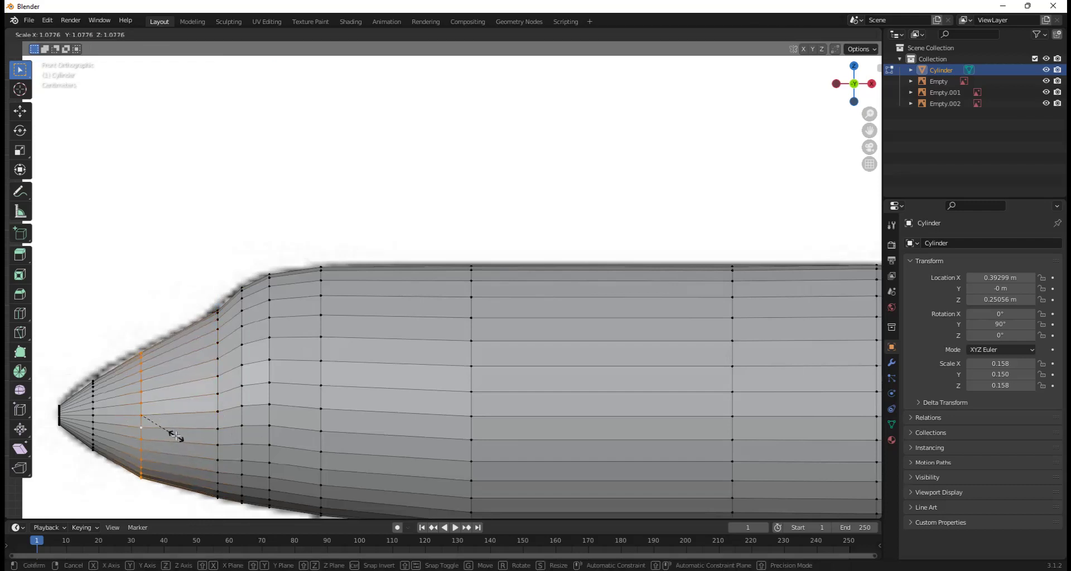
left_click(176, 436)
key("g")
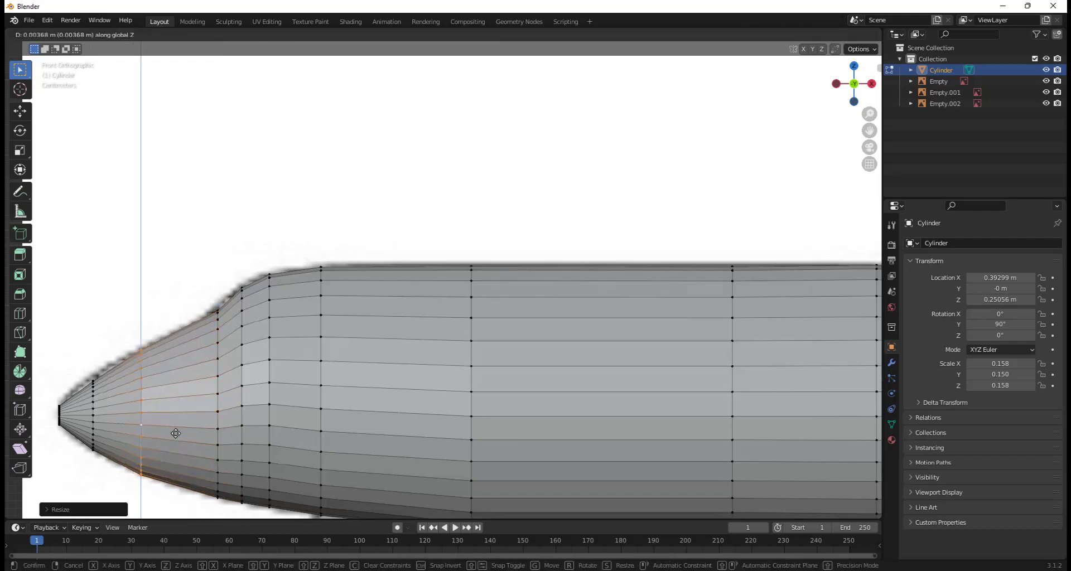
left_click(176, 433)
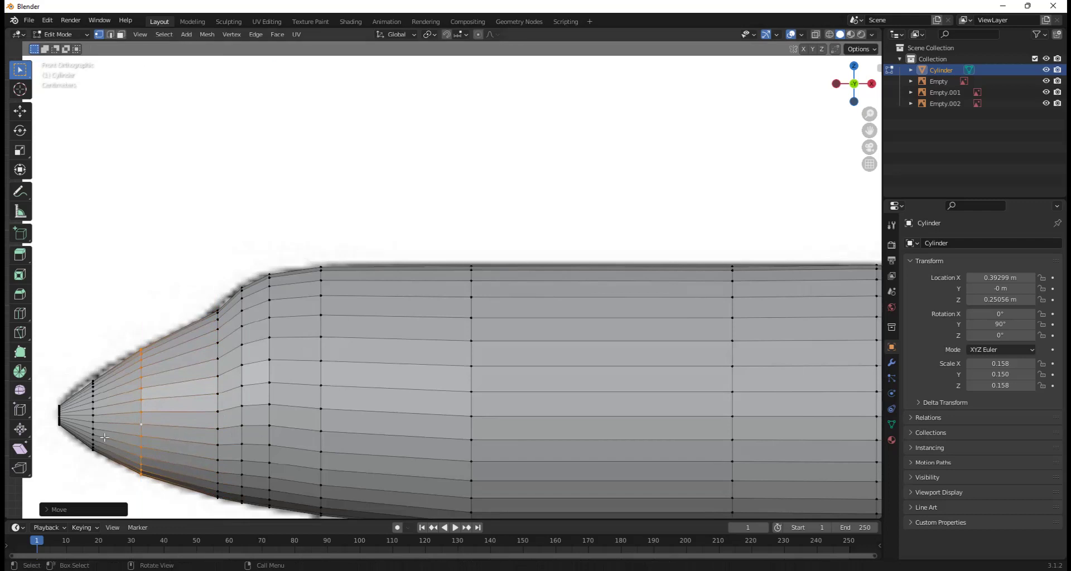
Step: Scale the loop nearest the nose tip up slightly and adjust its height along Z to follow the blueprint outline
left_click(92, 425, "alt")
key("s")
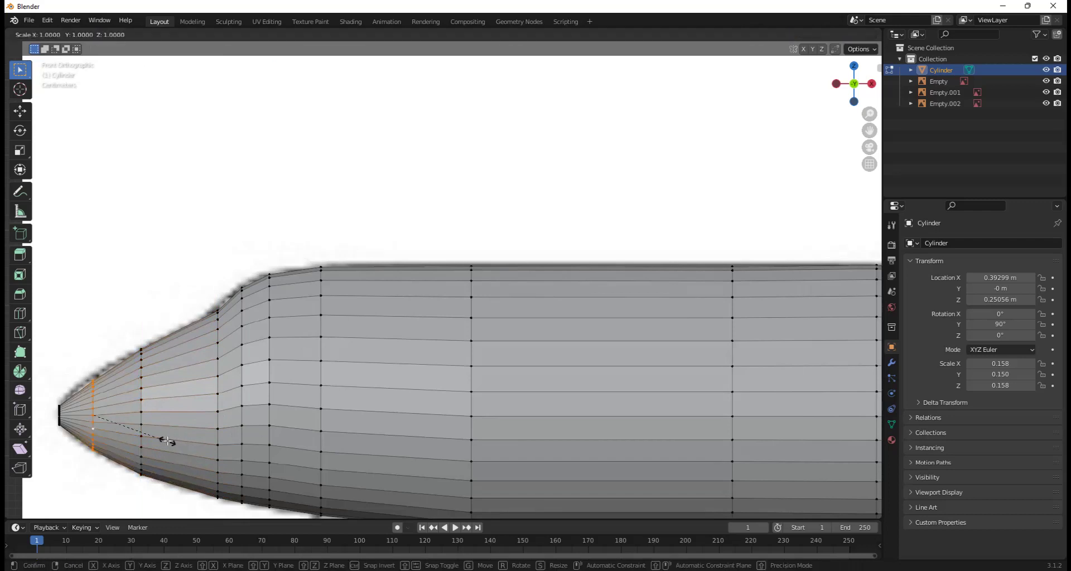
left_click(170, 441)
key("g")
key("z")
left_click(170, 439)
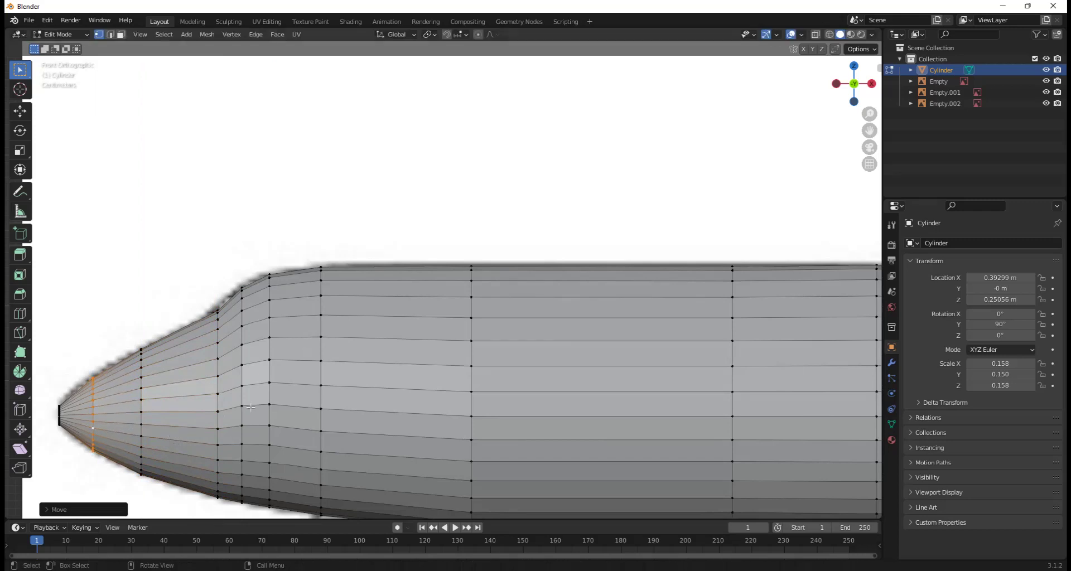
Step: Leave mesh editing and examine the whole fuselage shape against the blueprints from several angles
scroll(390, 378, "down", 8)
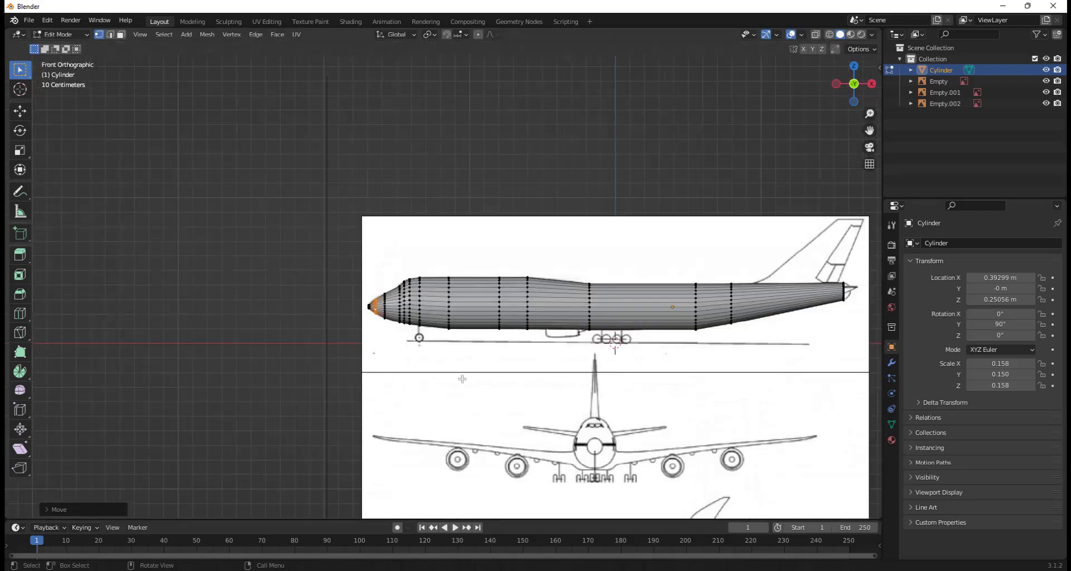
scroll(505, 423, "down", 4)
middle_click_drag(523, 385, 495, 419)
scroll(447, 395, "up", 4)
key("Tab")
scroll(584, 350, "down", 3)
scroll(588, 335, "up", 6)
scroll(495, 418, "up", 5)
scroll(515, 383, "down", 6)
middle_click_drag(515, 382, 490, 344)
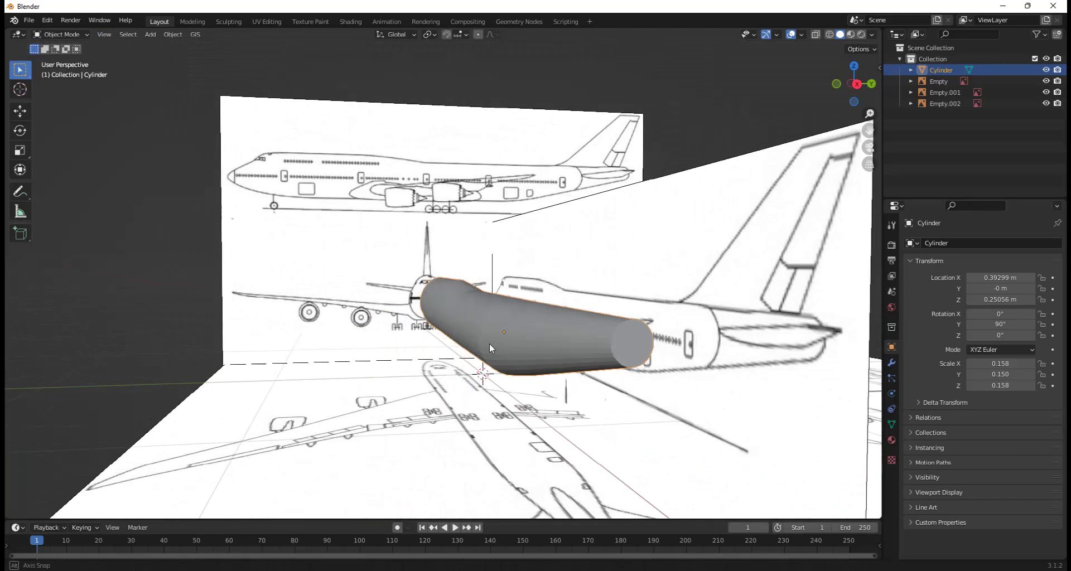
Step: Select the flat end face of the tail and extrude it a short distance rearward in the front view
key("Tab")
key("3")
left_click(619, 355)
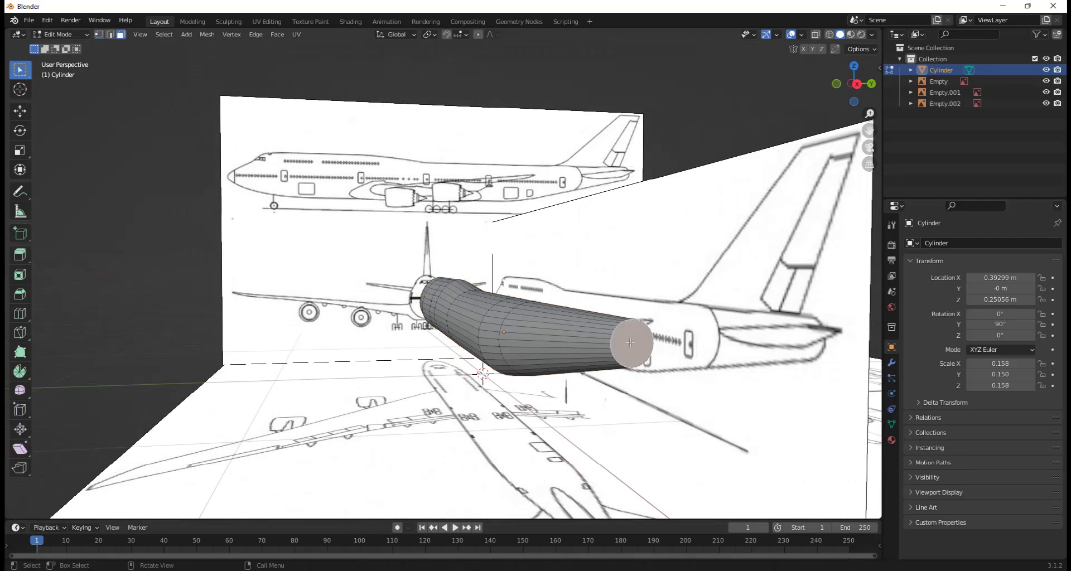
left_click(836, 84)
middle_click_drag(870, 279, 697, 262, "shift")
scroll(698, 262, "up", 5)
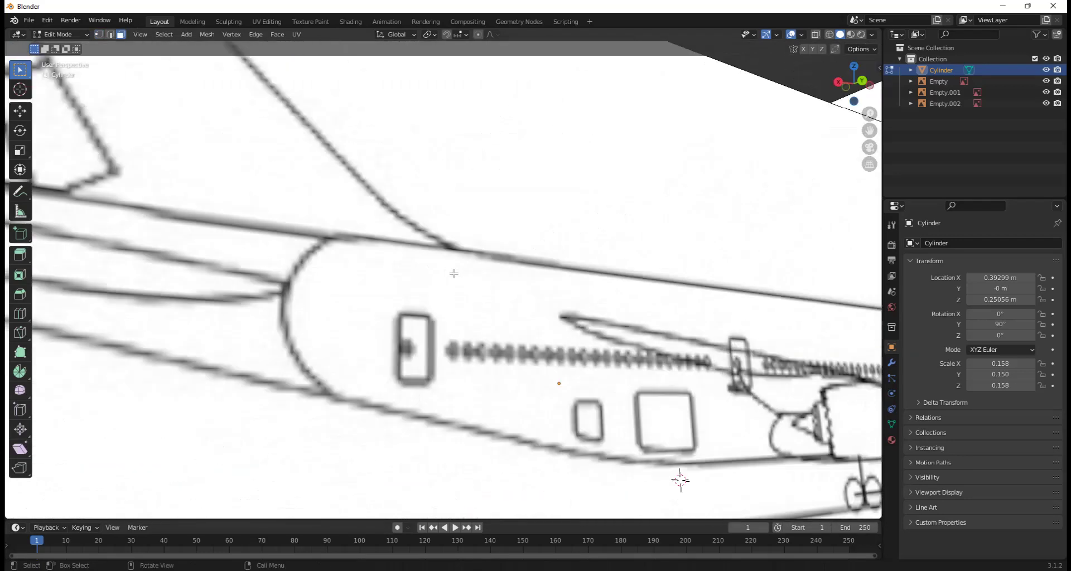
left_click(846, 91)
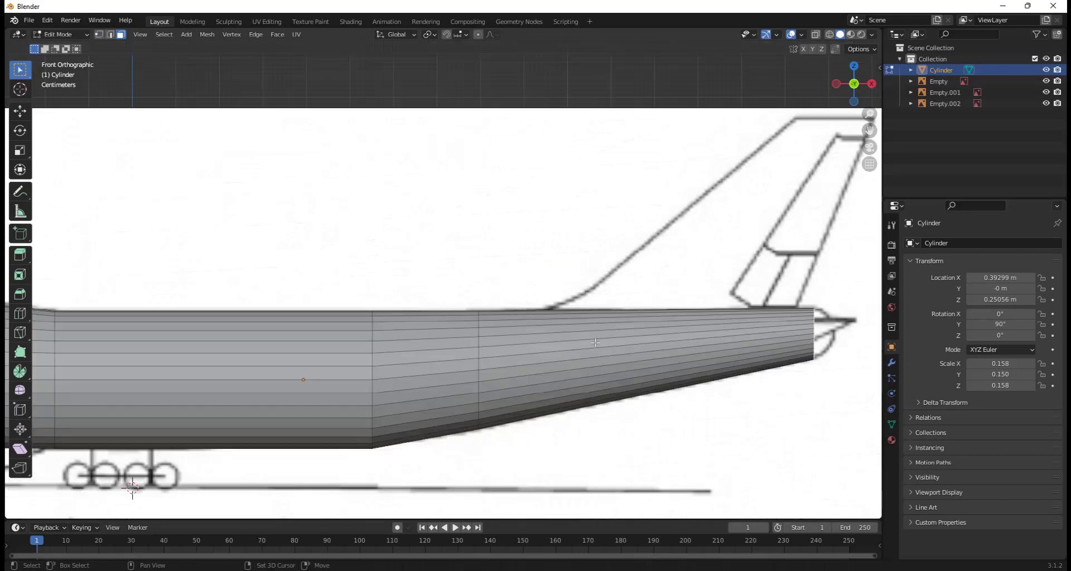
scroll(574, 309, "up", 6)
scroll(573, 309, "down", 1)
key("e")
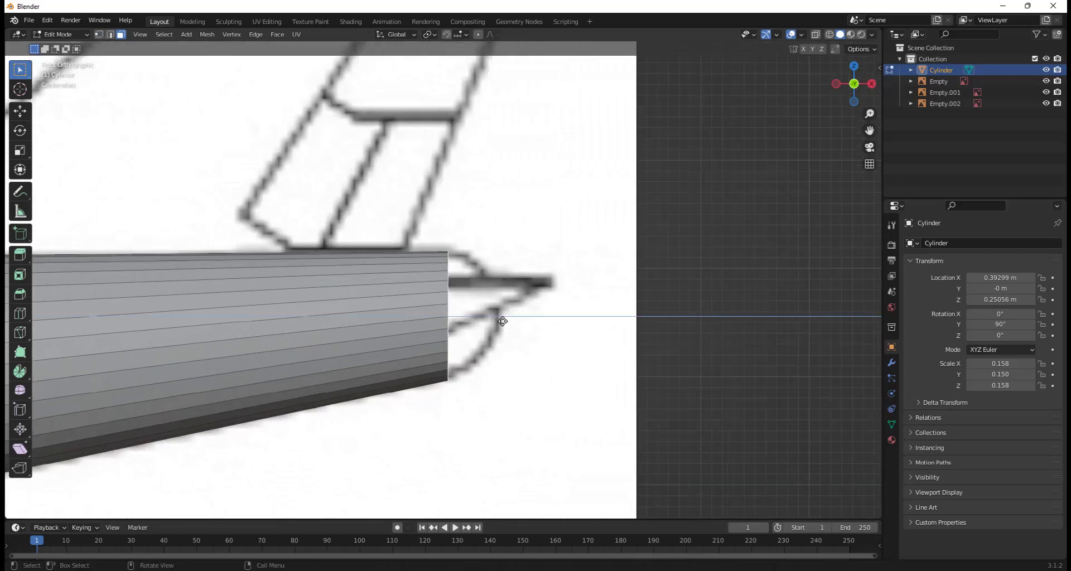
left_click(524, 323)
Step: Scale the extruded tail end face to about 0.77 and raise it slightly to follow the tail cone outline
key("s")
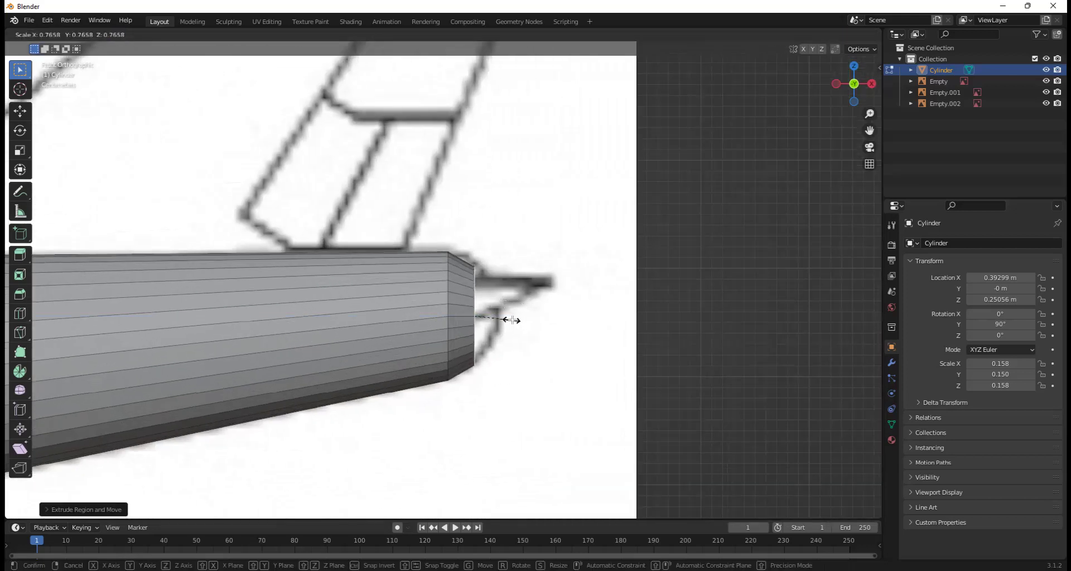
left_click(513, 320)
key("g")
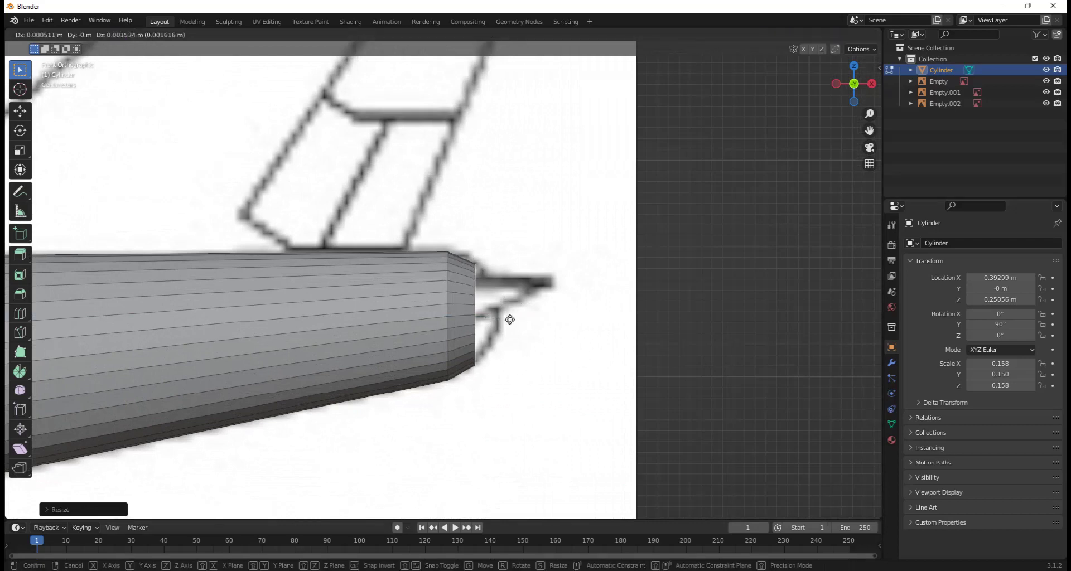
left_click(508, 319)
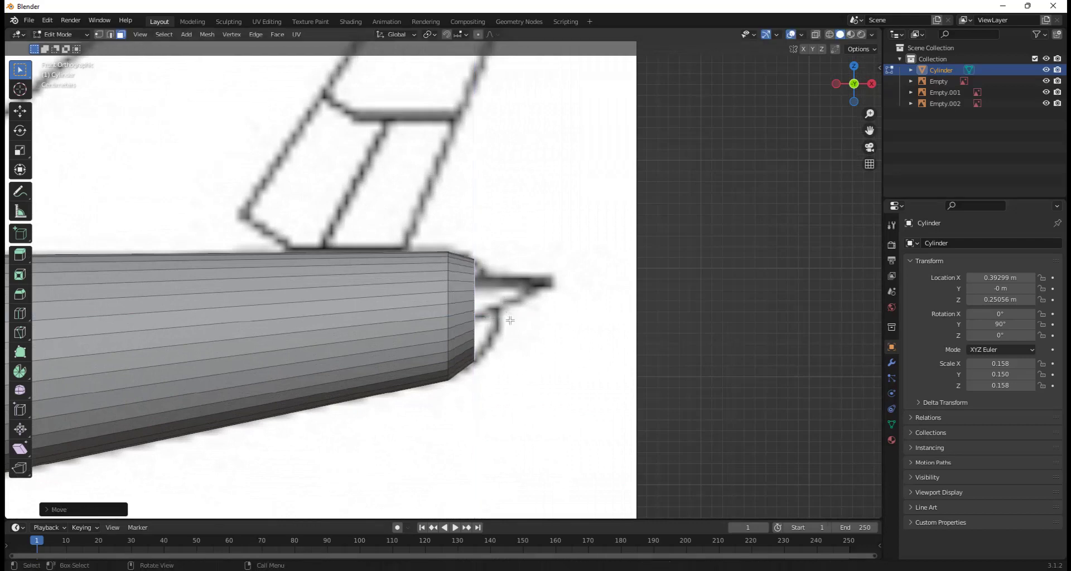
Step: Extrude the tail end face rearward again and scale it to about 0.57 to round off the tail cone
key("e")
left_click(533, 317)
key("s")
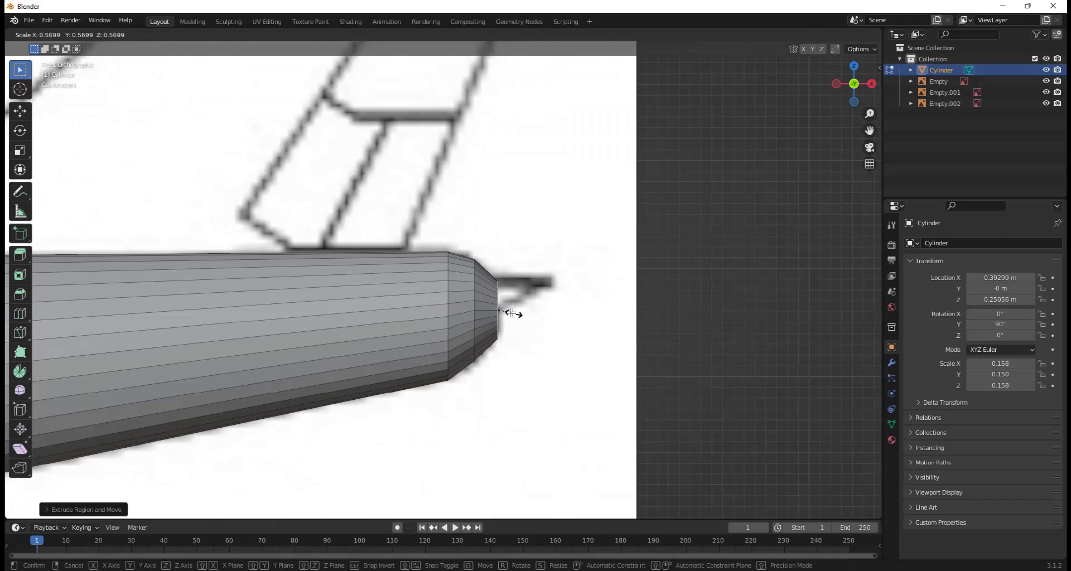
left_click(509, 312)
Step: Display the fuselage from the top with X-ray on and frame the tail end over the plan-view blueprint
scroll(551, 308, "down", 2)
scroll(552, 308, "down", 3)
middle_click_drag(536, 307, 519, 276)
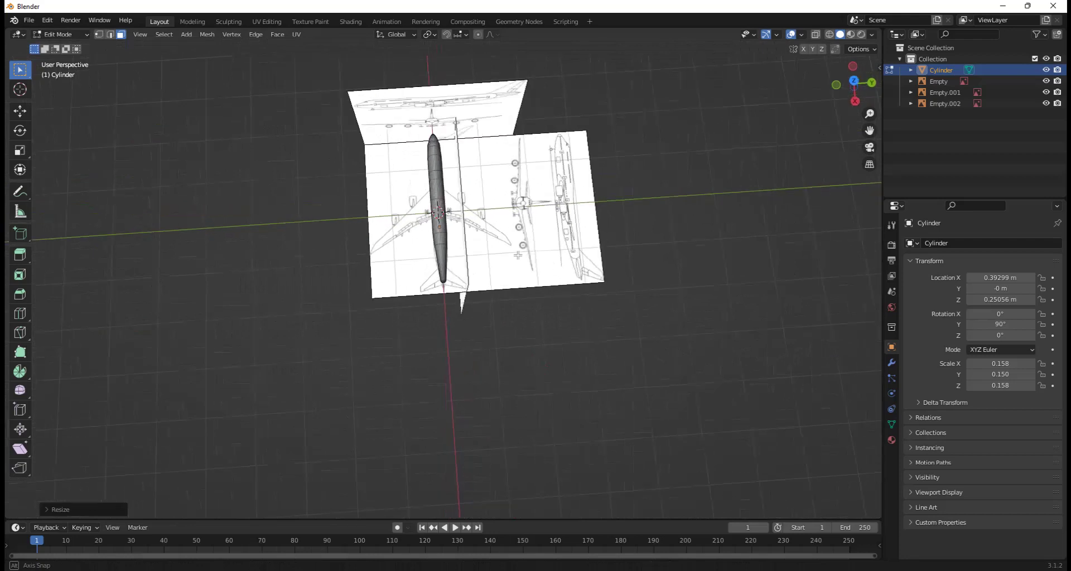
scroll(515, 254, "up", 5)
left_click(852, 81)
key("alt+z")
scroll(462, 299, "down", 6)
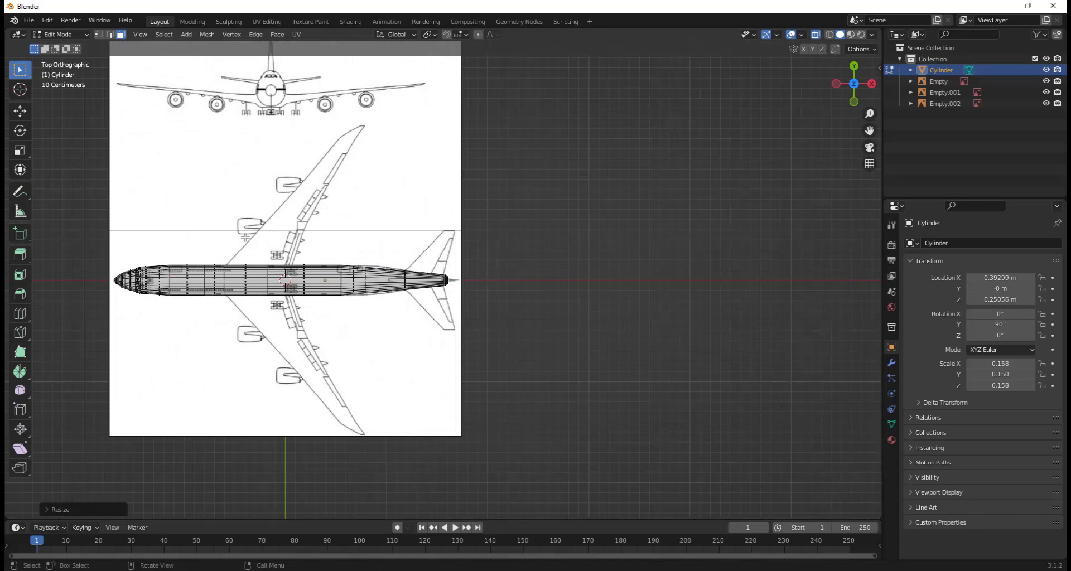
scroll(447, 360, "up", 8)
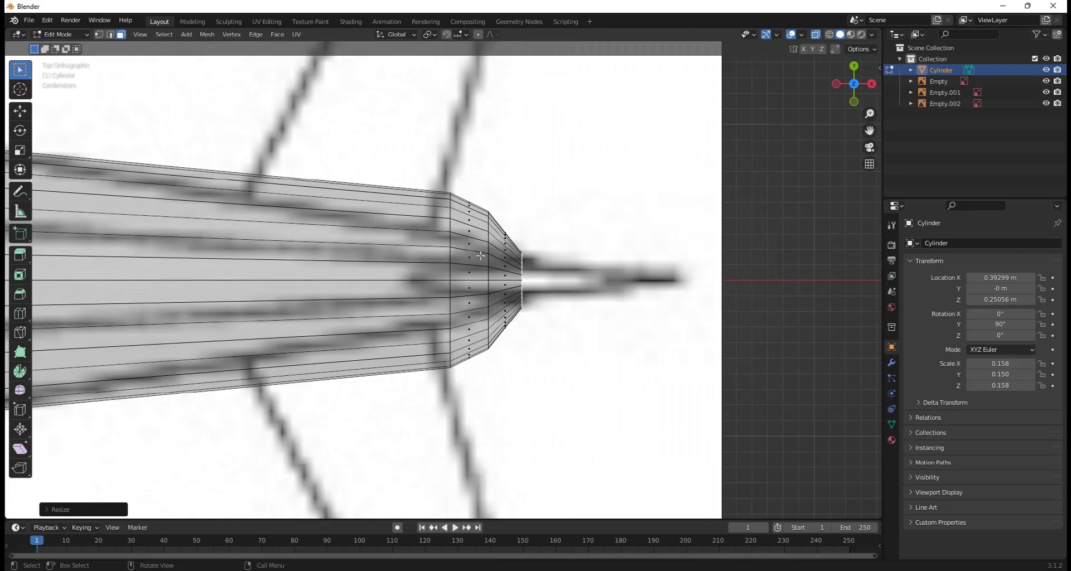
Step: Select the edge loop where the tail cone begins and narrow it along Y to the top-view outline
key("2")
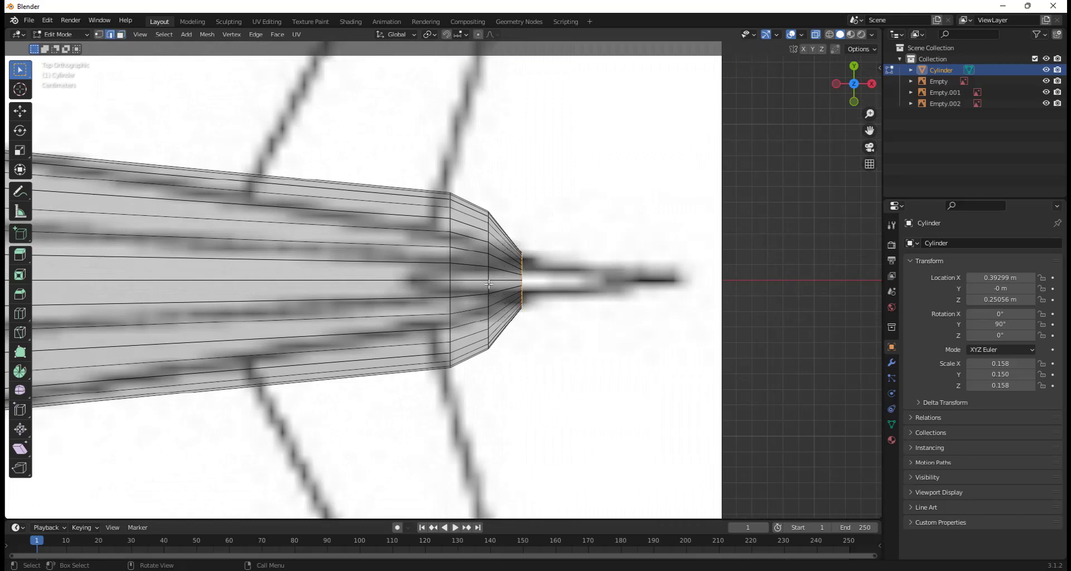
scroll(491, 235, "down", 2)
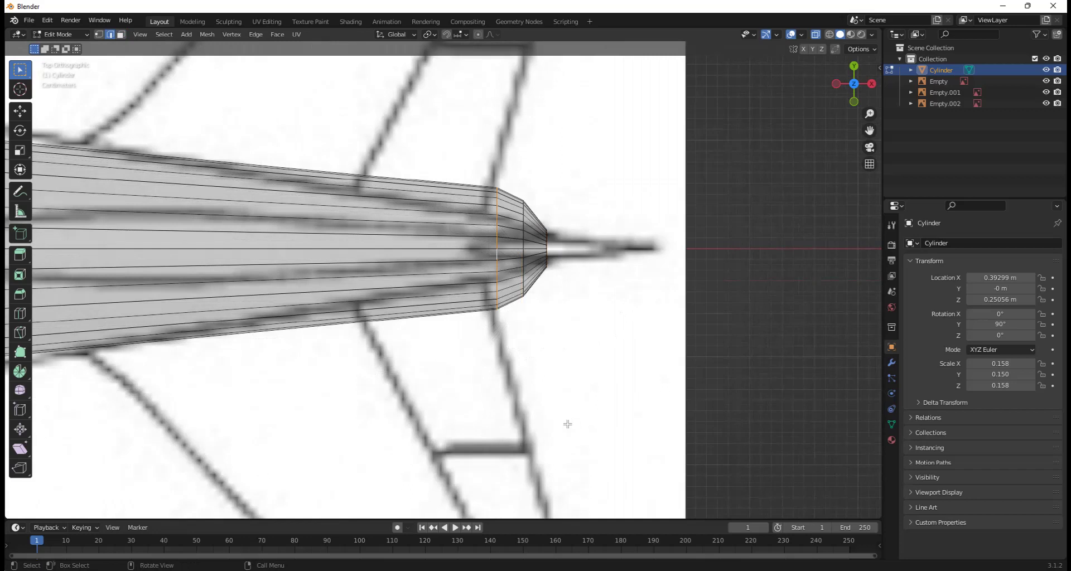
key("s")
key("y")
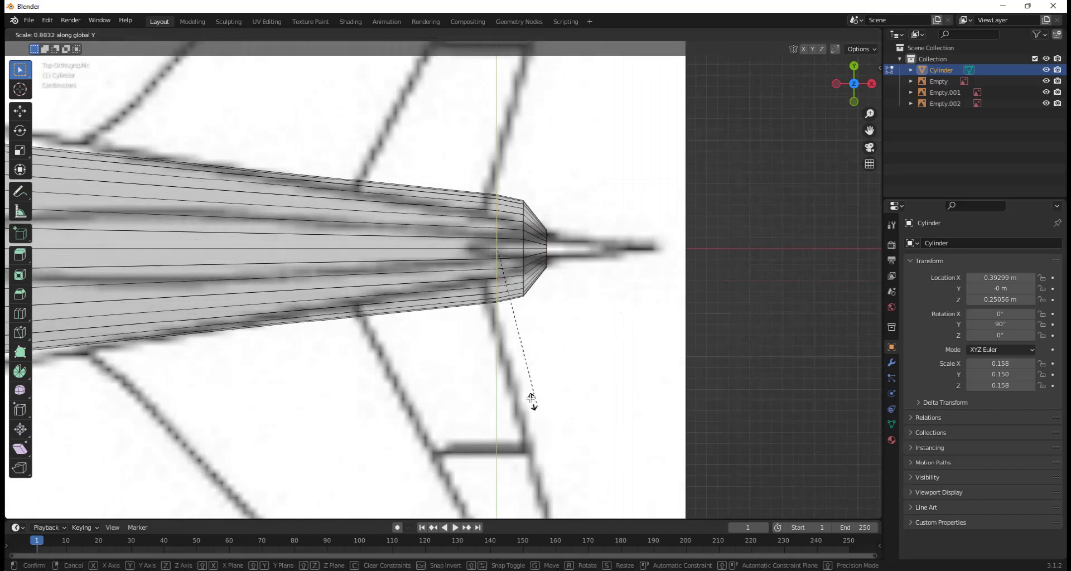
left_click(493, 349)
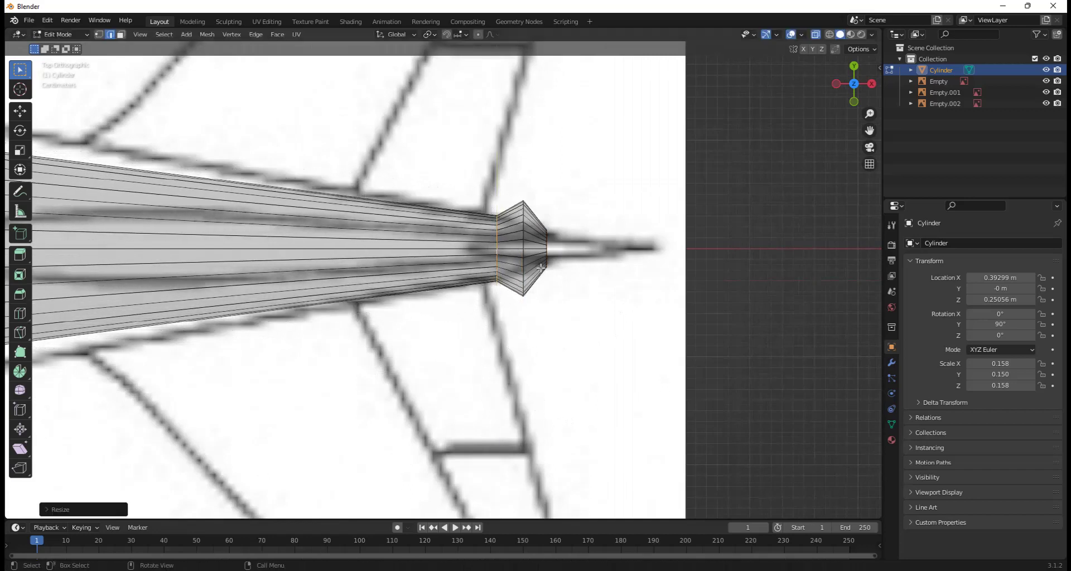
Step: Narrow the middle loop of the tail cone along Y so it tapers smoothly behind the preceding loop
left_click(522, 225, "alt")
key("s")
key("y")
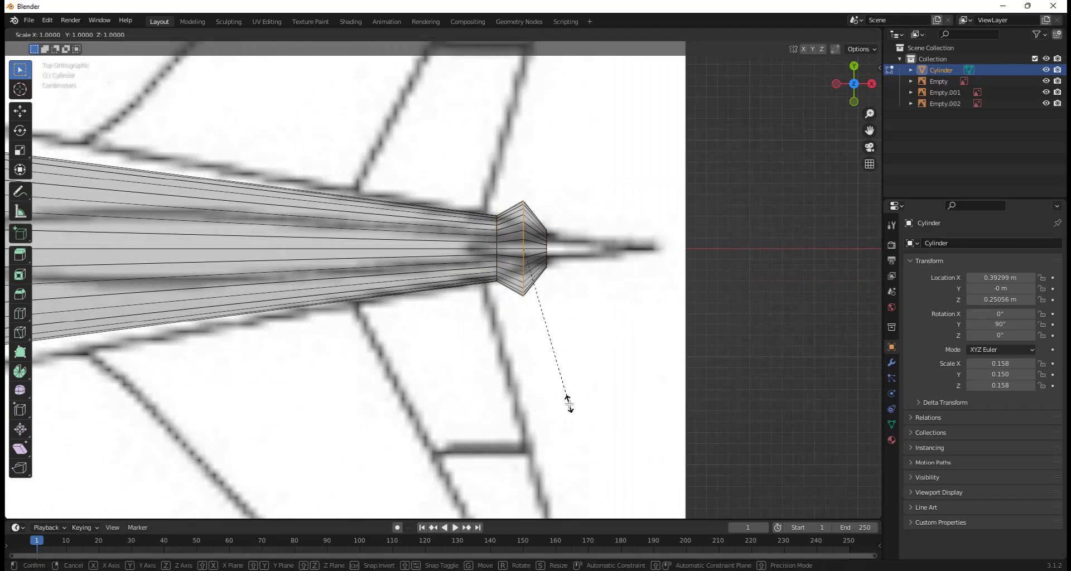
left_click(535, 333)
Step: Scale the tail tip loop to about 0.69 along Y and move it slightly rearward
left_click(551, 253, "alt")
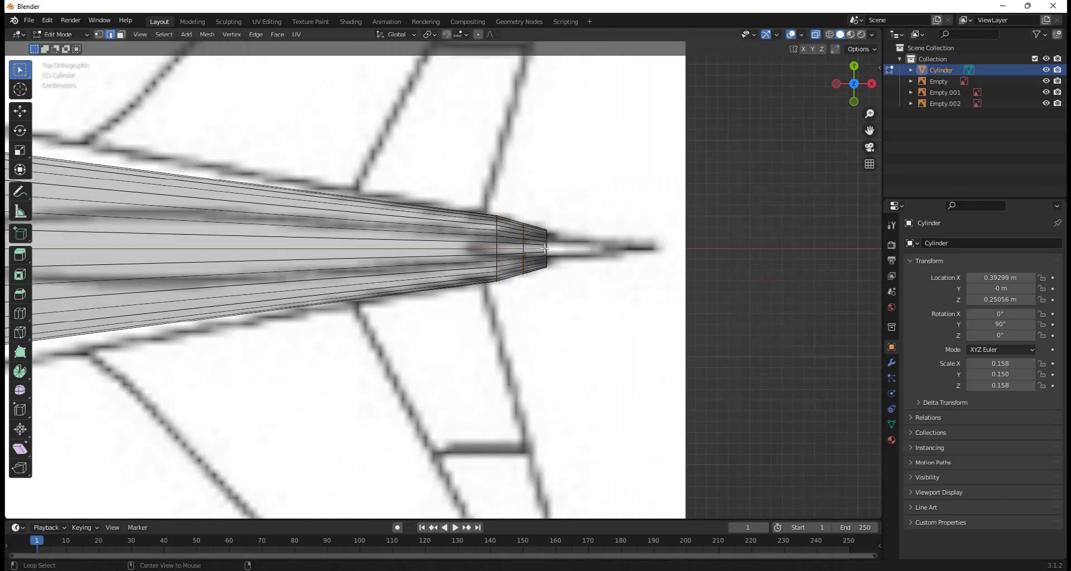
key("s")
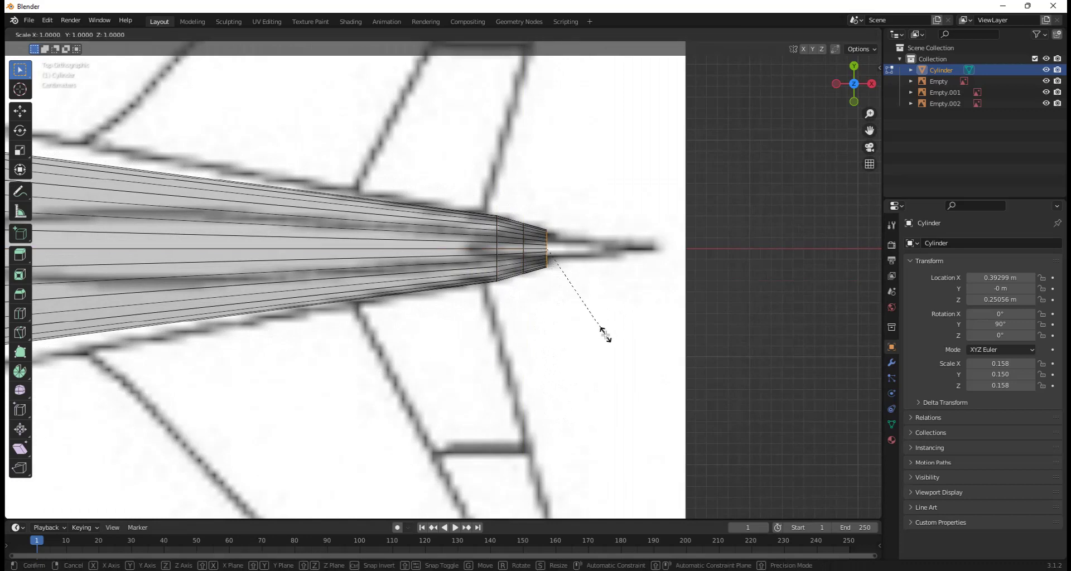
key("y")
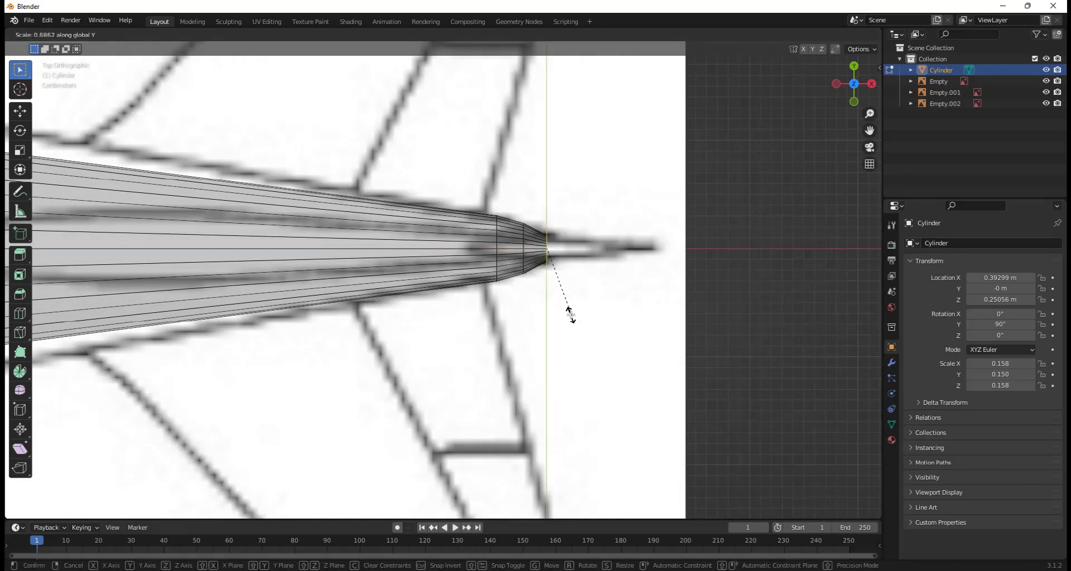
left_click(570, 314)
key("g")
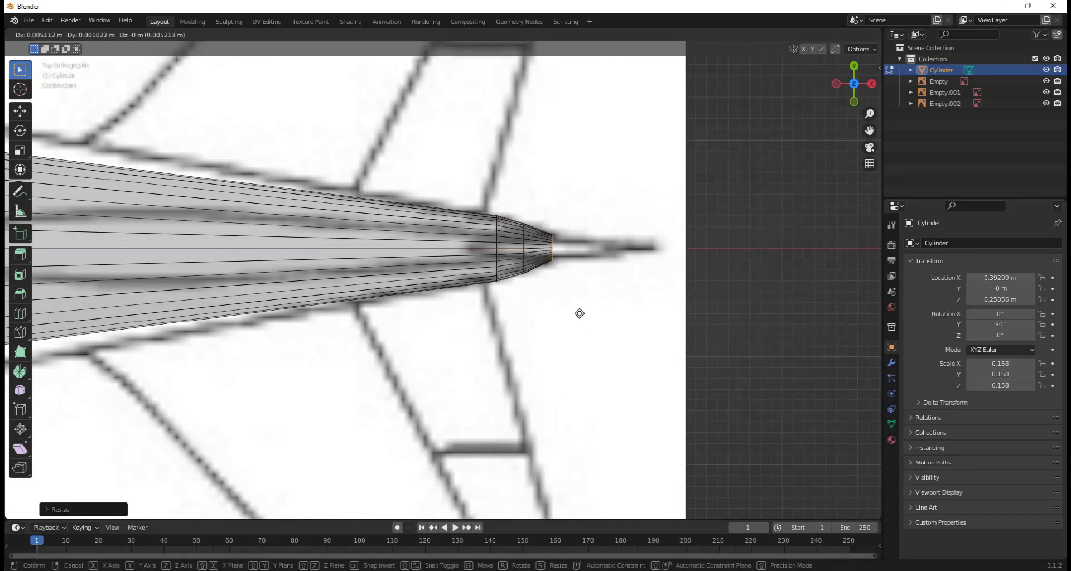
left_click(580, 316)
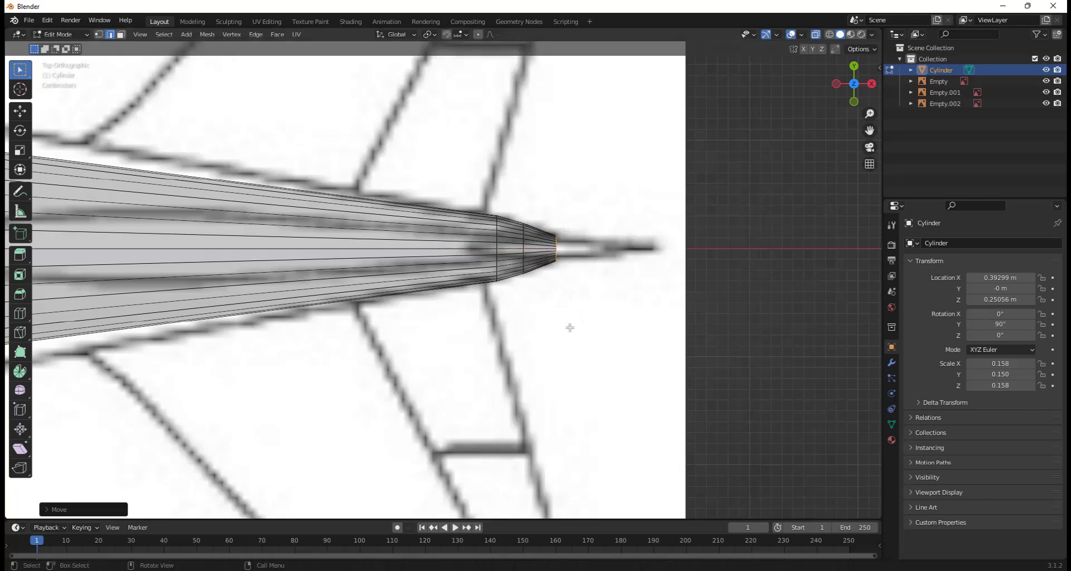
Step: Widen the rear fuselage loop where the taper begins to about 1.08 along Y to match the top-view outline
scroll(425, 306, "down", 8)
scroll(390, 293, "up", 6)
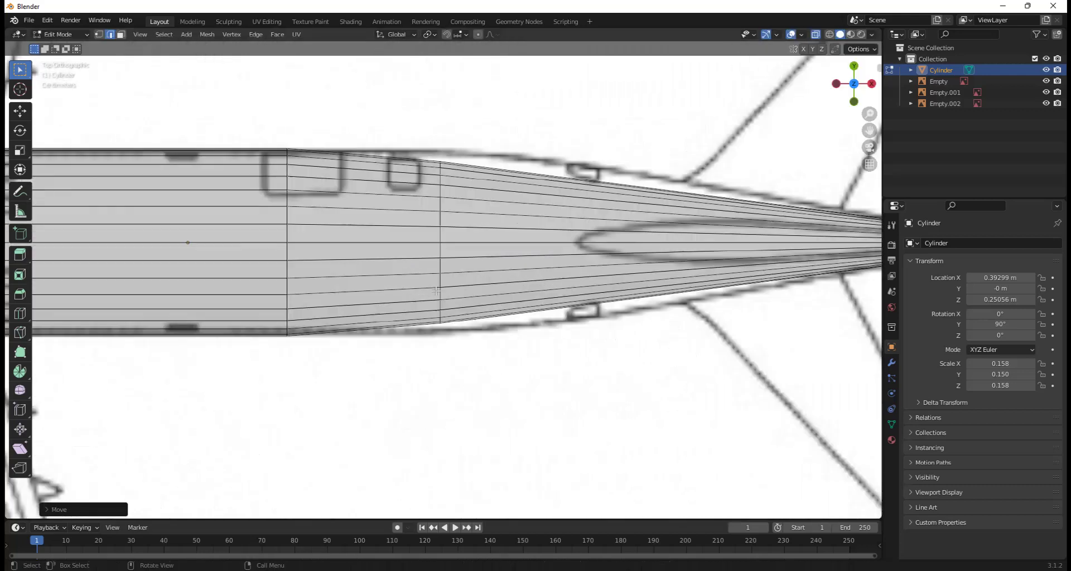
left_click(443, 259, "alt")
left_click(442, 260, "alt")
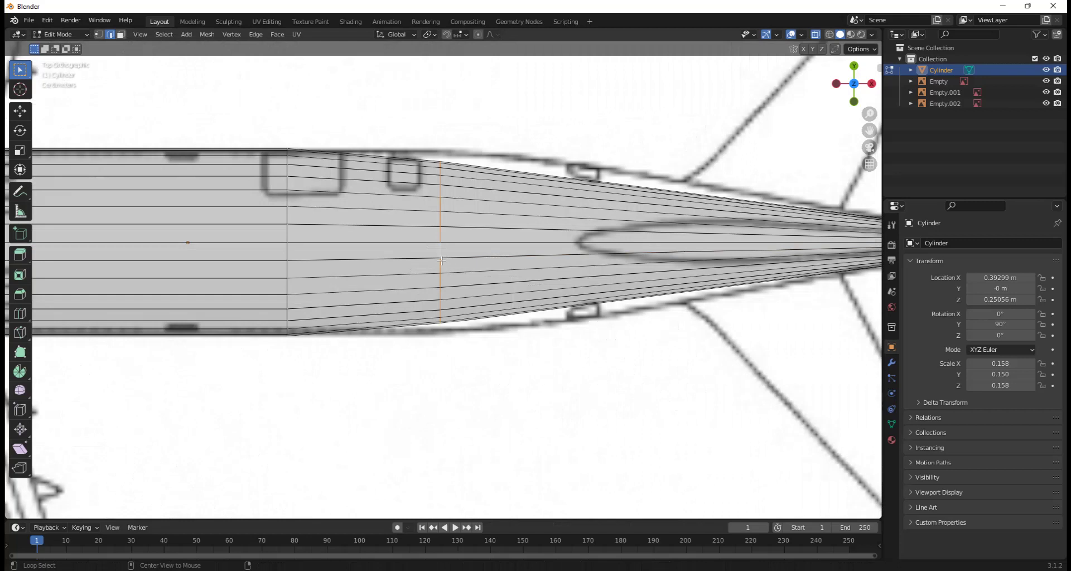
key("s")
key("y")
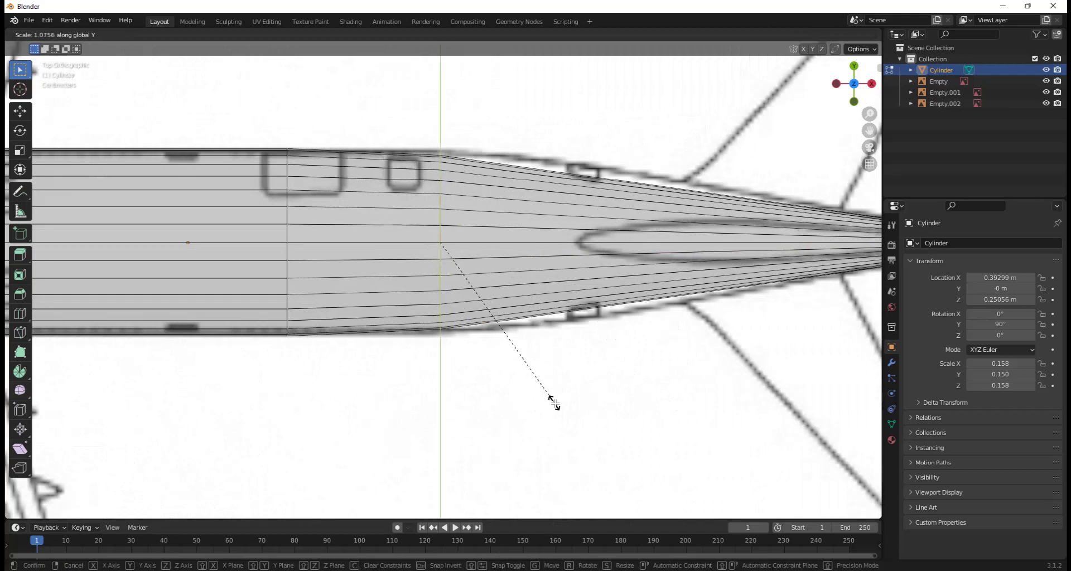
left_click(557, 406)
Step: Add a centred loop cut to the tapered section between the widened rear fuselage loop and the tail cone
key("ctrl+r")
left_click(547, 242)
right_click(660, 377)
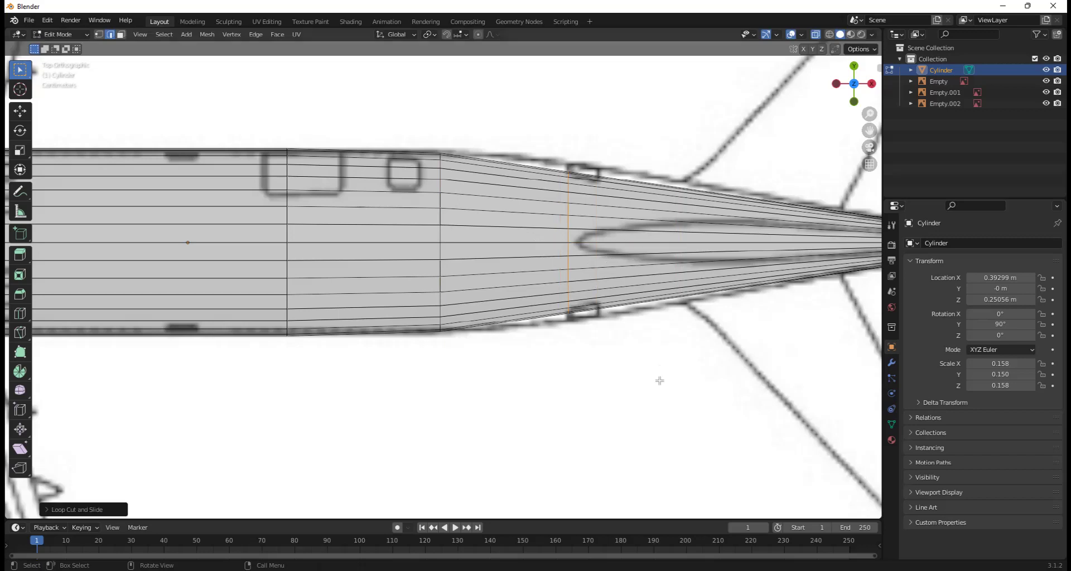
Step: Widen the new loop cut at the start of the tail taper along Y to match the top-view outline
key("s")
key("y")
left_click(662, 397)
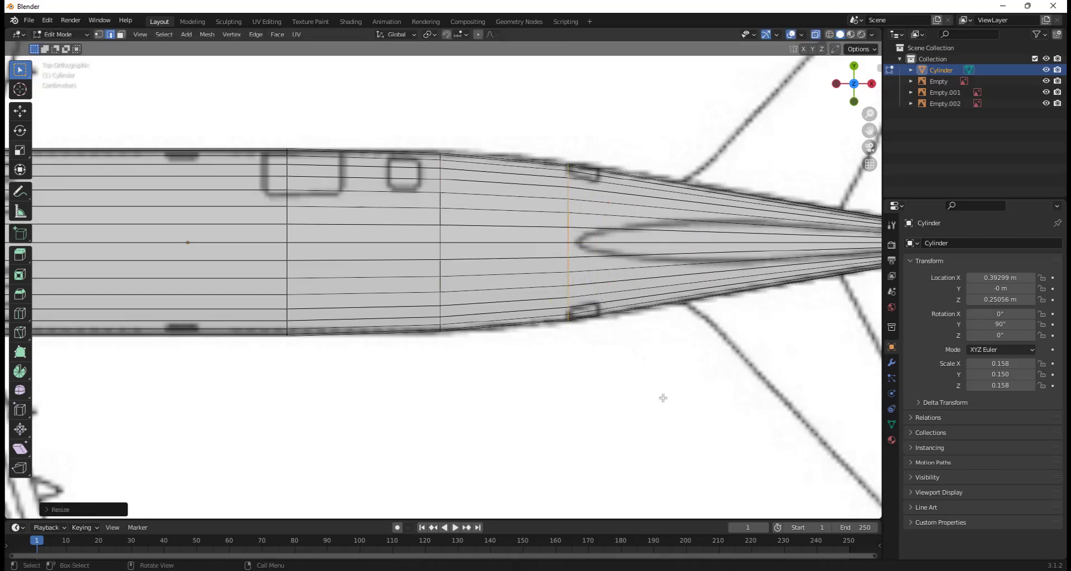
Step: Slightly narrow the forward fuselage loop behind the nose gear, at the front edge of the door outline, along Y to match the top view
scroll(530, 329, "down", 5)
scroll(654, 326, "up", 2)
scroll(653, 326, "up", 3, "ctrl")
scroll(485, 282, "down", 1, "ctrl")
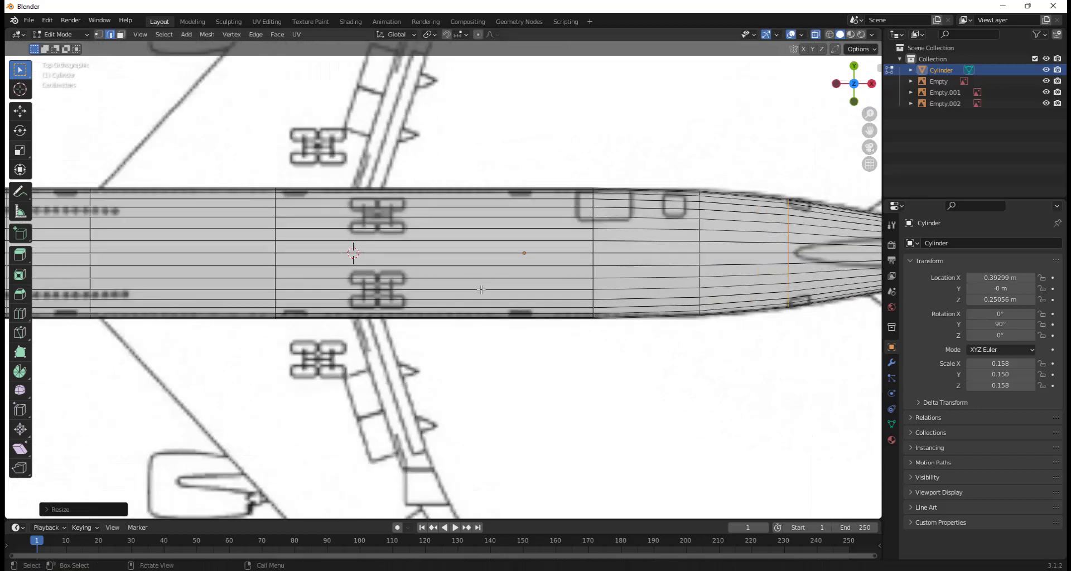
scroll(483, 287, "down", 3)
scroll(481, 322, "up", 1)
scroll(306, 335, "up", 1)
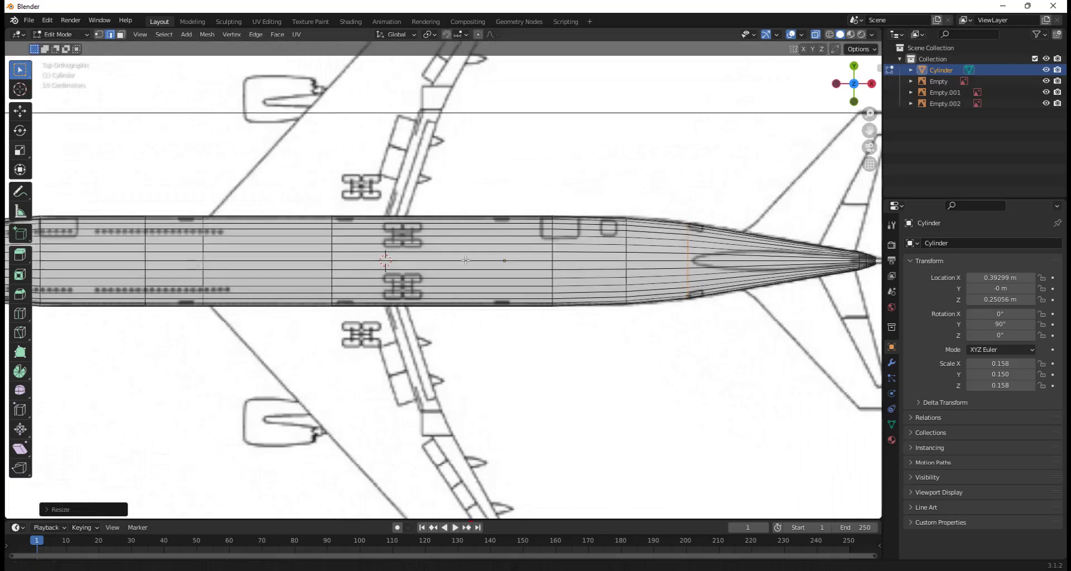
scroll(306, 335, "up", 3, "ctrl")
scroll(307, 334, "up", 3)
scroll(612, 261, "up", 1)
scroll(612, 261, "up", 3)
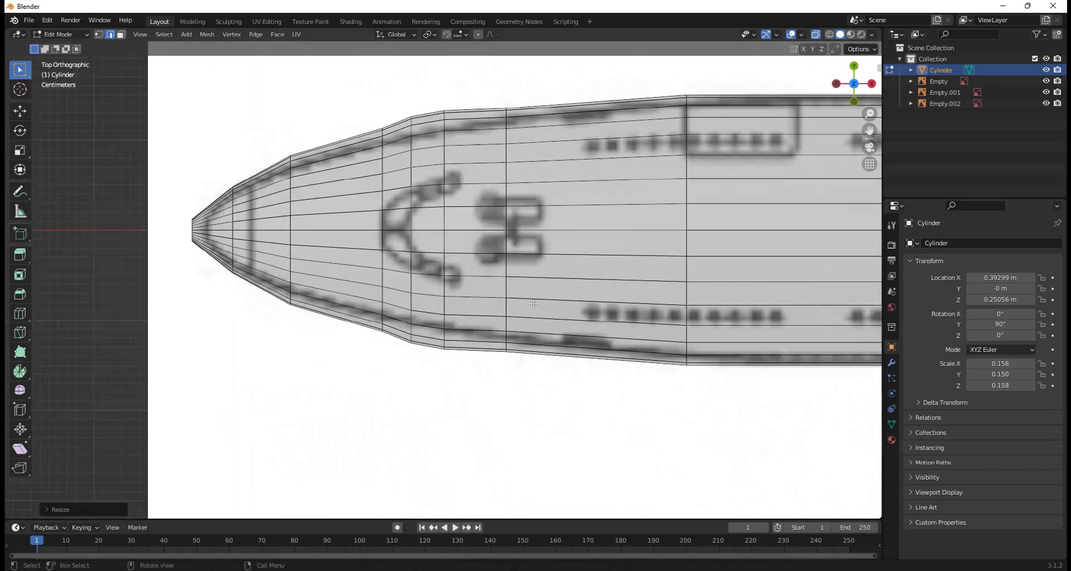
scroll(440, 311, "up", 2)
scroll(440, 312, "down", 1)
scroll(440, 311, "down", 1)
scroll(473, 348, "up", 1)
scroll(473, 348, "up", 1)
left_click(465, 337, "alt")
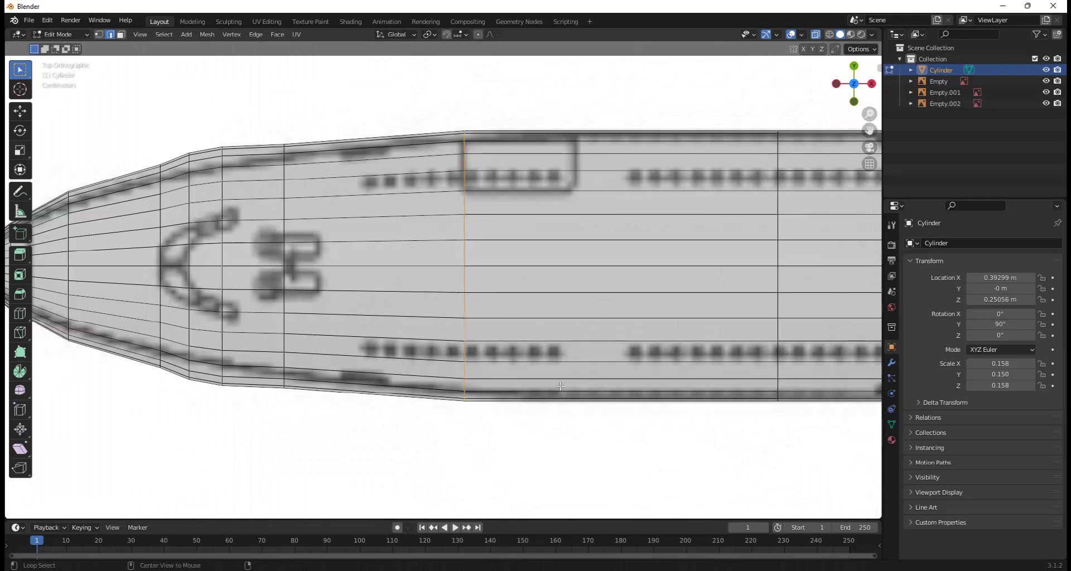
key("s")
key("y")
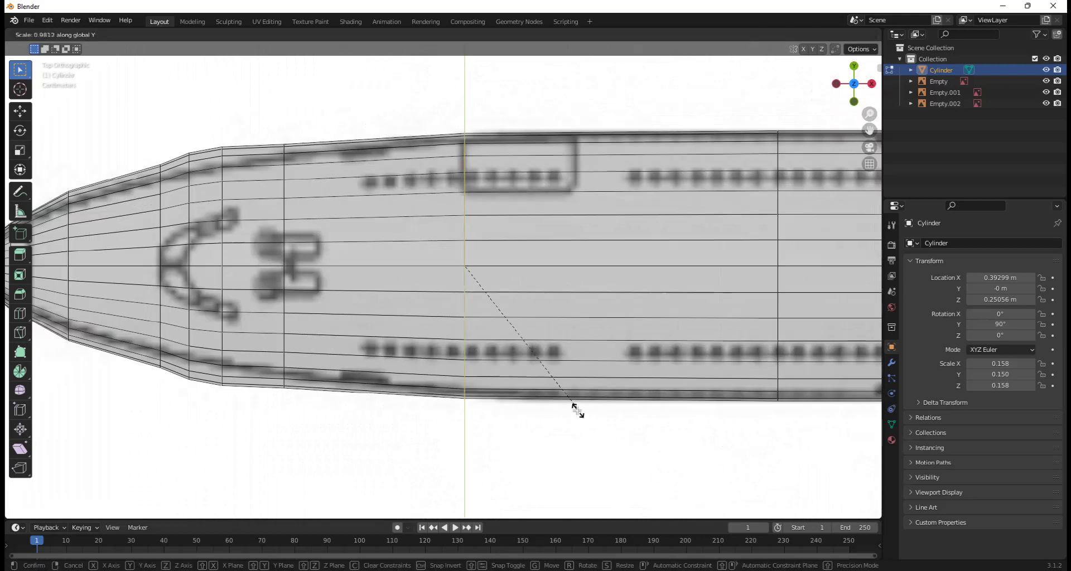
left_click(572, 409)
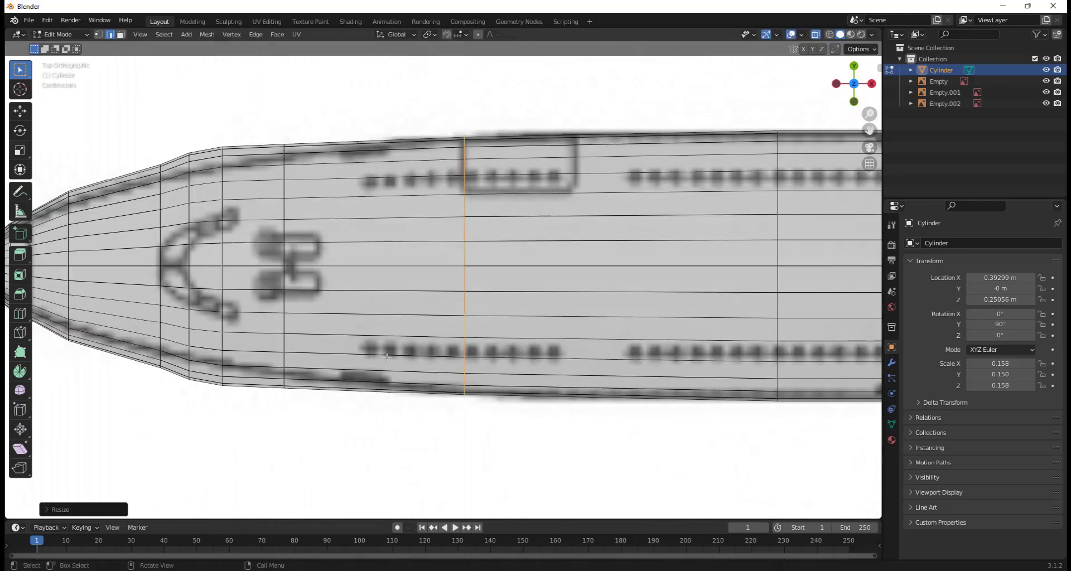
Step: Scale the nose-gear loop to about 0.92 along Y and narrow the next loop forward to the blueprint outline
left_click(284, 357, "alt")
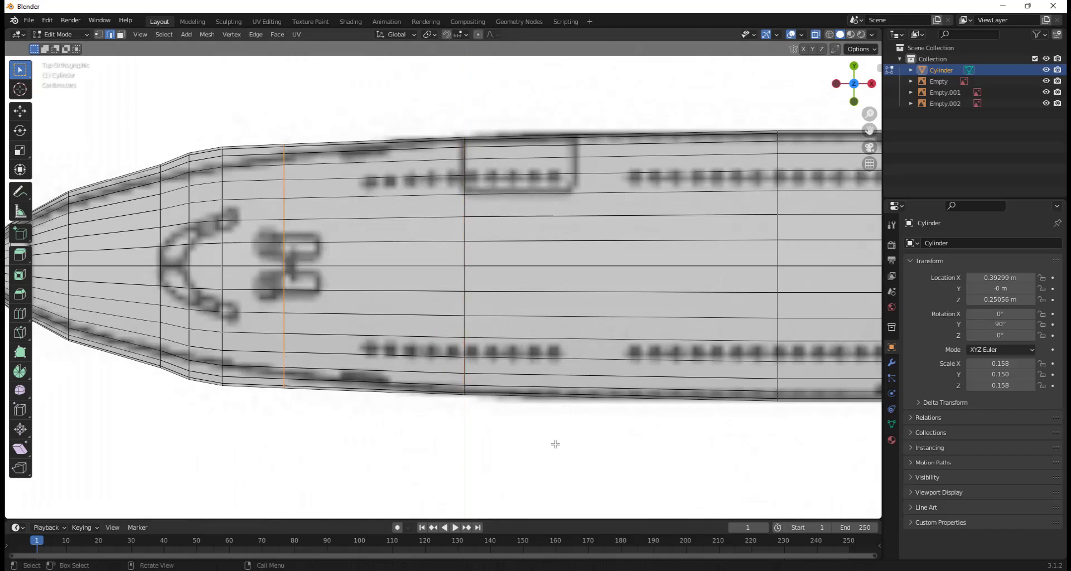
key("s")
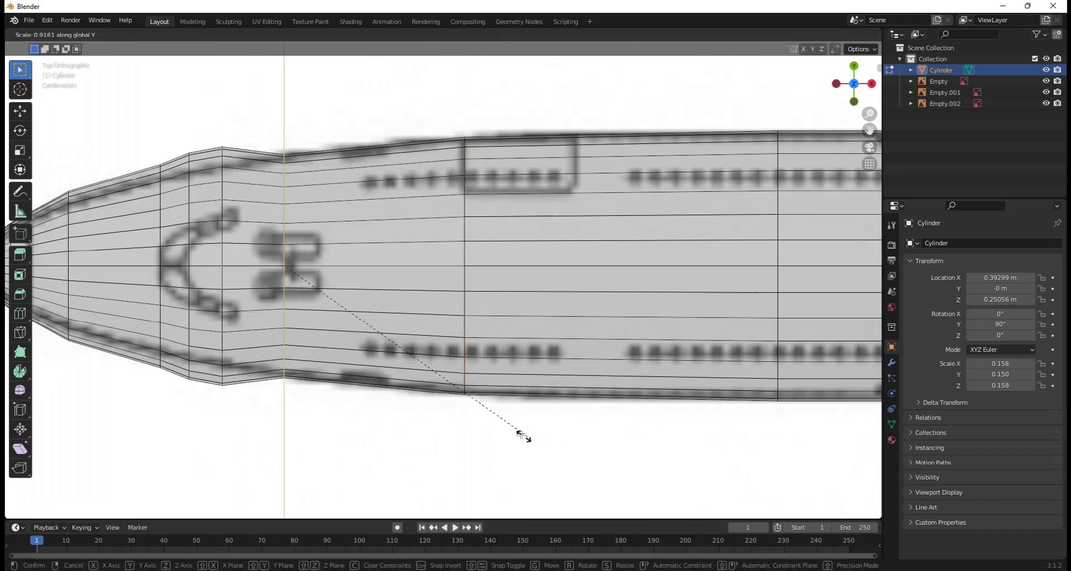
left_click(524, 435)
middle_click_drag(345, 286, 458, 291, "shift")
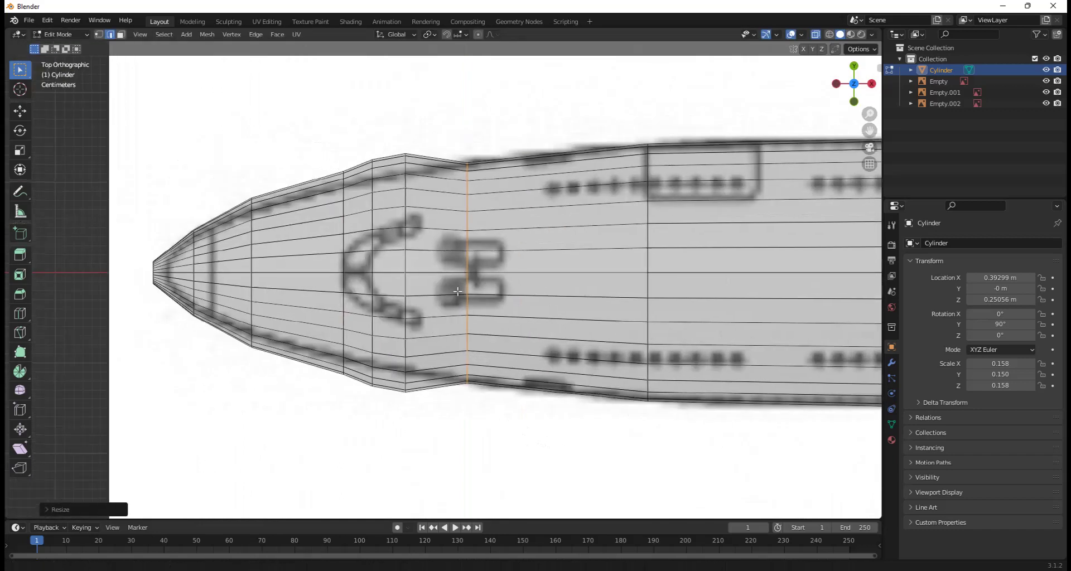
left_click(403, 283, "alt")
key("s")
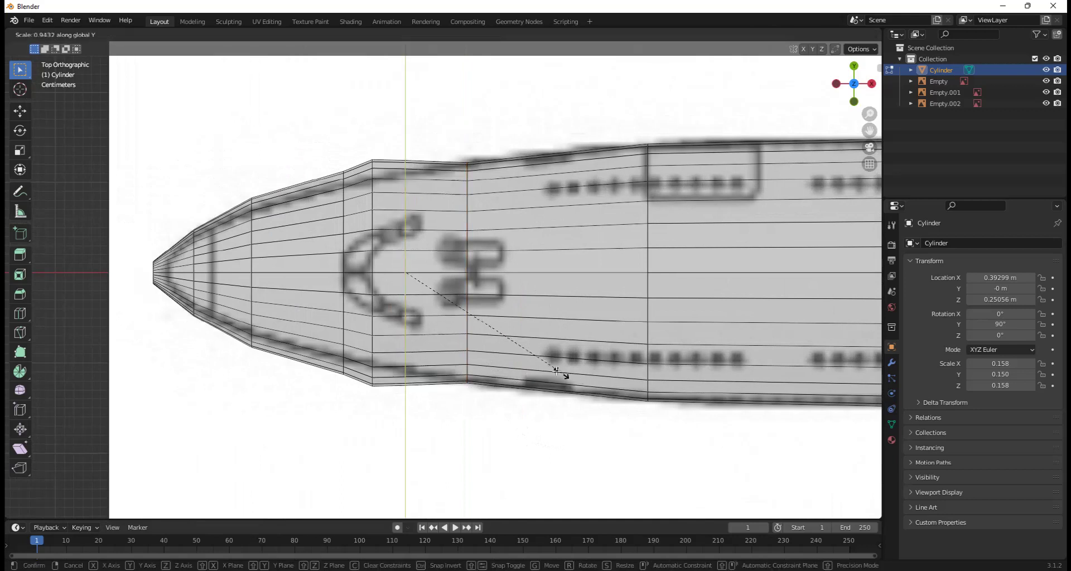
left_click(533, 363)
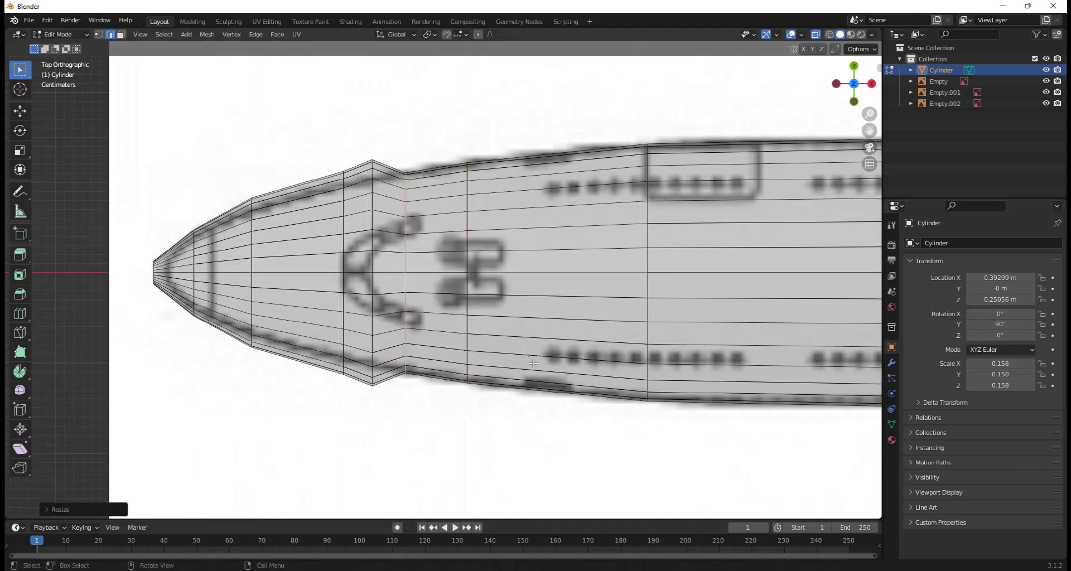
Step: Scale the loop just behind the cockpit windows' front edge to about 0.84 along Y and the loop at that edge to about 0.86
left_click(371, 241, "alt")
key("s")
key("y")
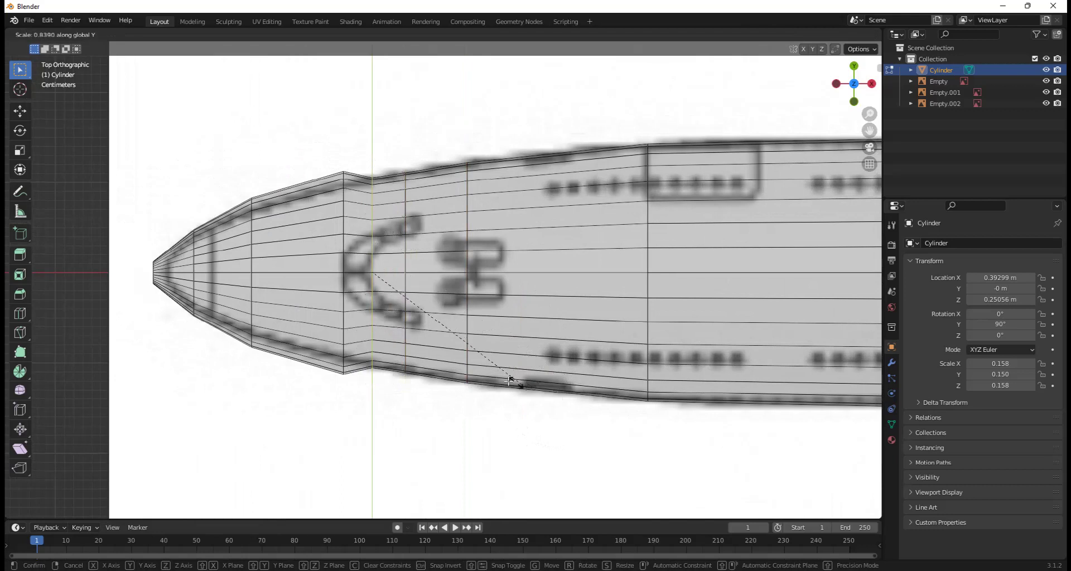
left_click(517, 375)
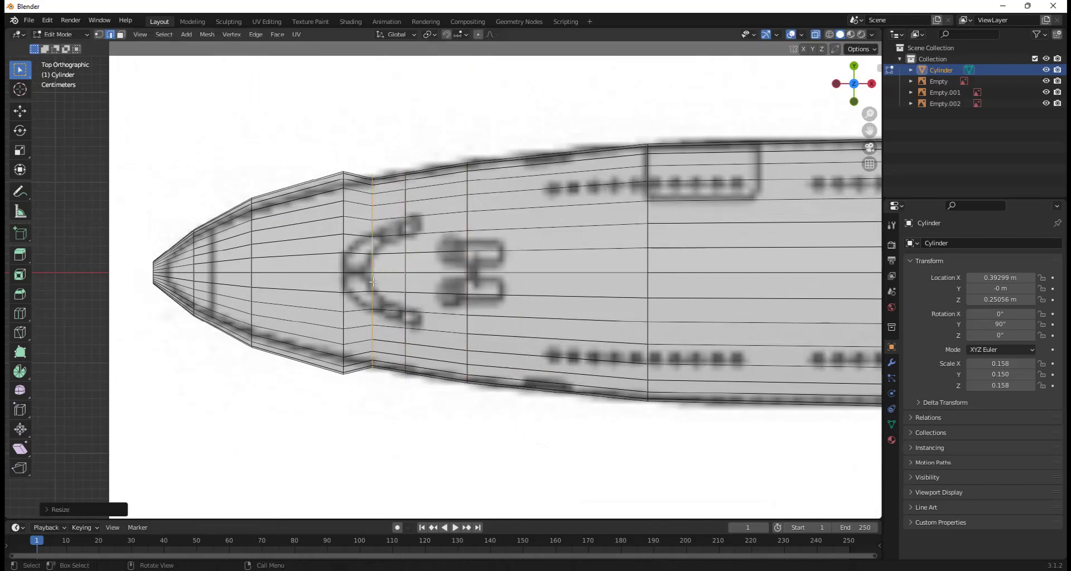
left_click(342, 238, "alt")
key("s")
key("y")
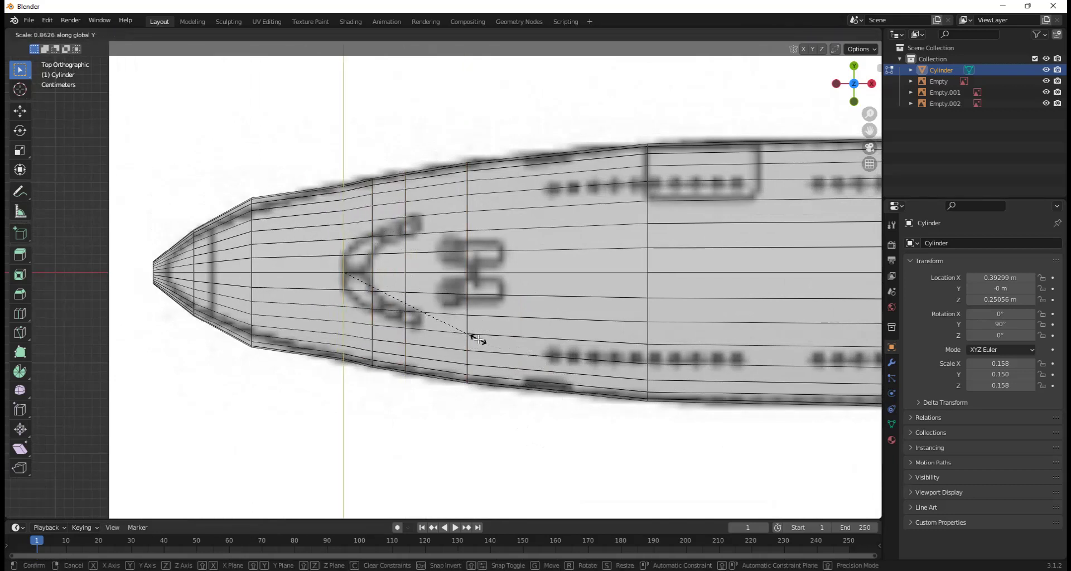
left_click(472, 338)
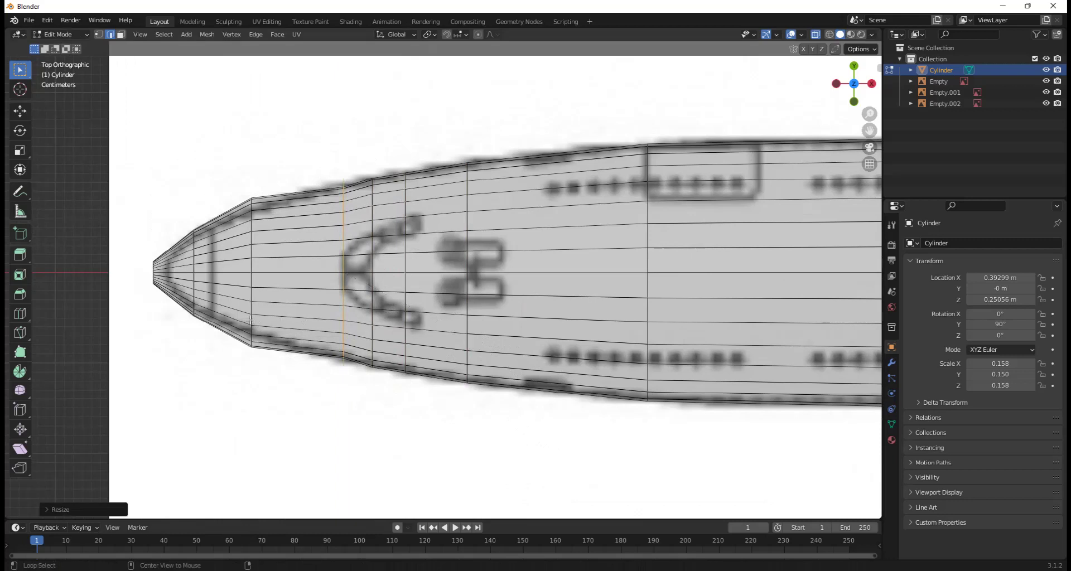
Step: Scale the nose loop ahead of the cockpit to about 0.85 along Y and widen the loop at the cockpit's front edge to about 1.03
left_click(250, 319, "alt")
key("s")
key("y")
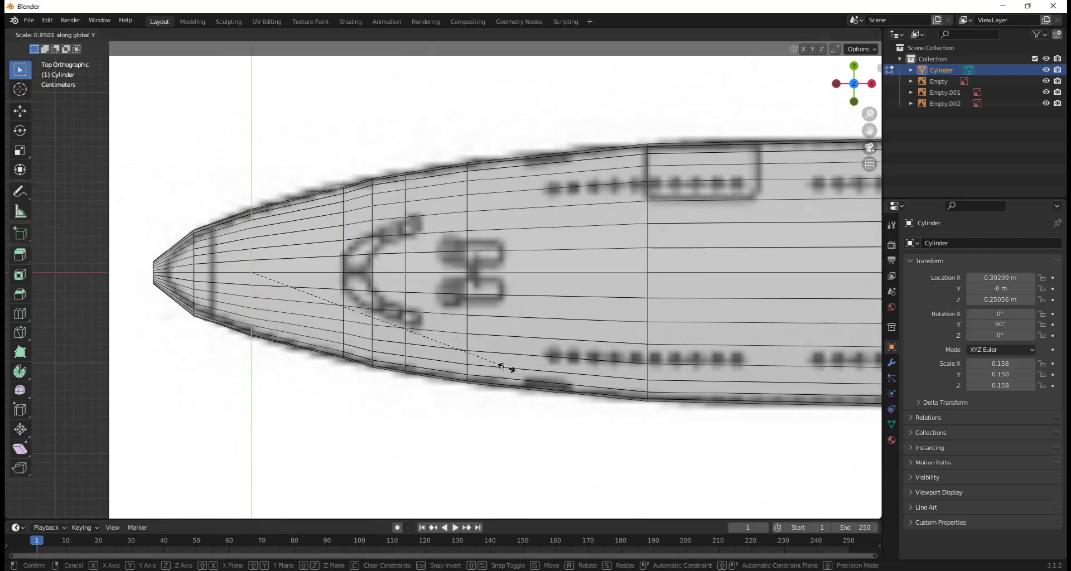
left_click(504, 368)
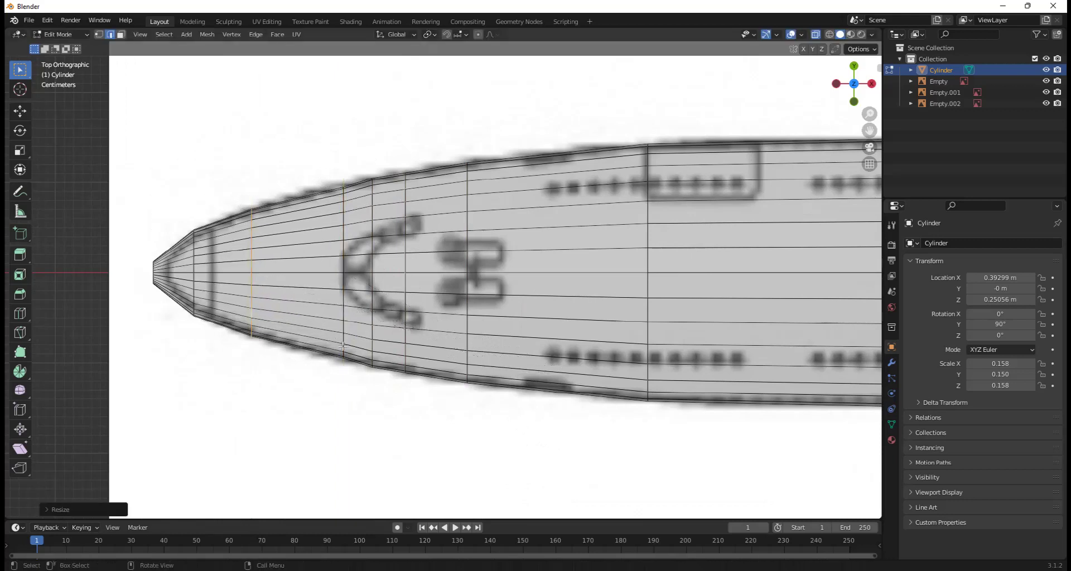
left_click(342, 346, "alt")
key("s")
key("y")
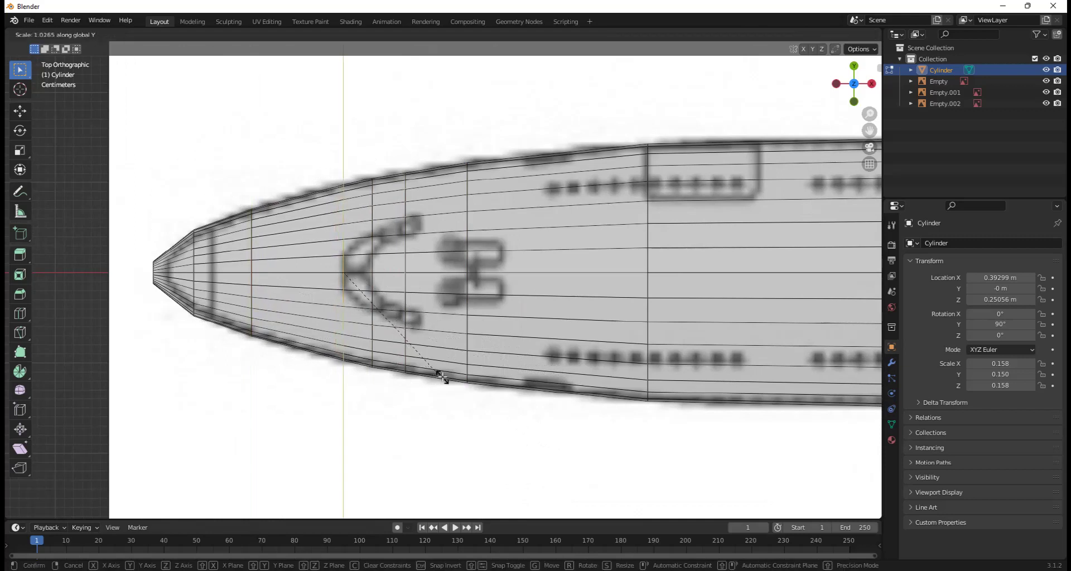
left_click(443, 378)
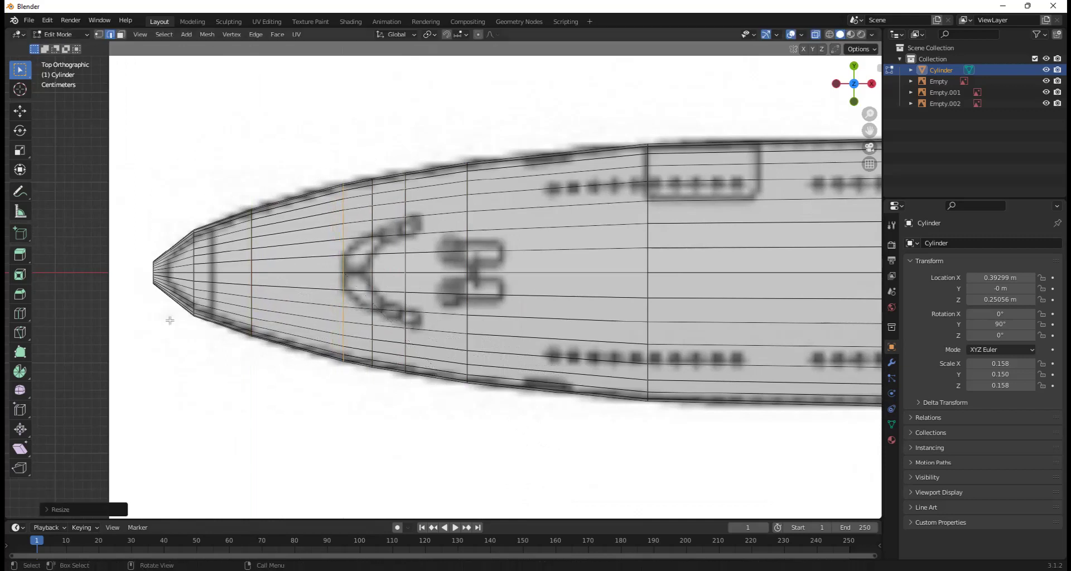
Step: Scale the loop just behind the nose tip to about 0.85 along Y to follow the top-view outline
left_click(194, 290, "alt")
key("s")
key("y")
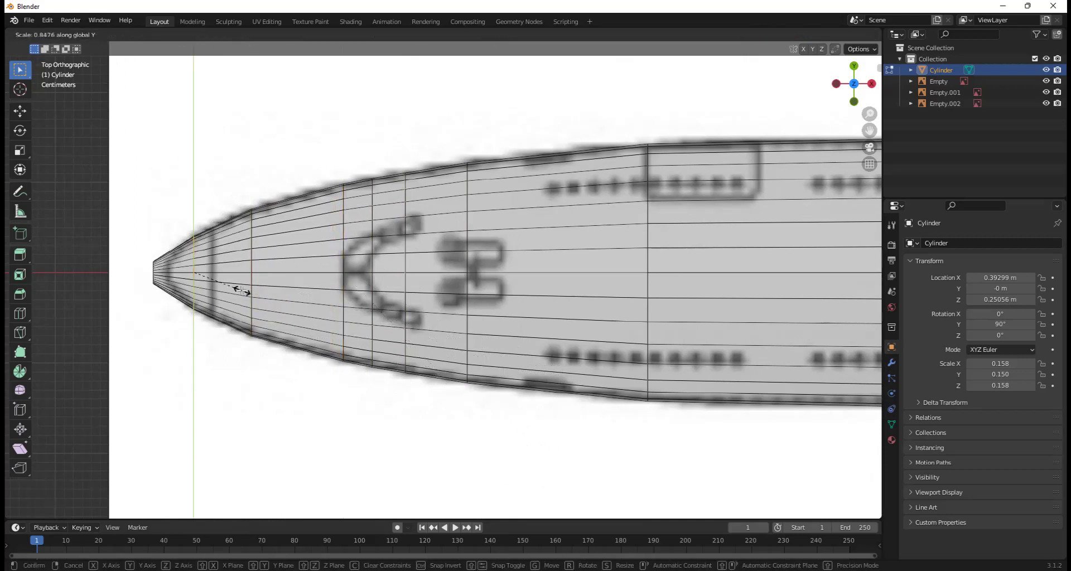
left_click(218, 289)
Step: Move the nose tip loop rearward along X by about 0.017 m to fit the blueprint's rounded nose
left_click(351, 338)
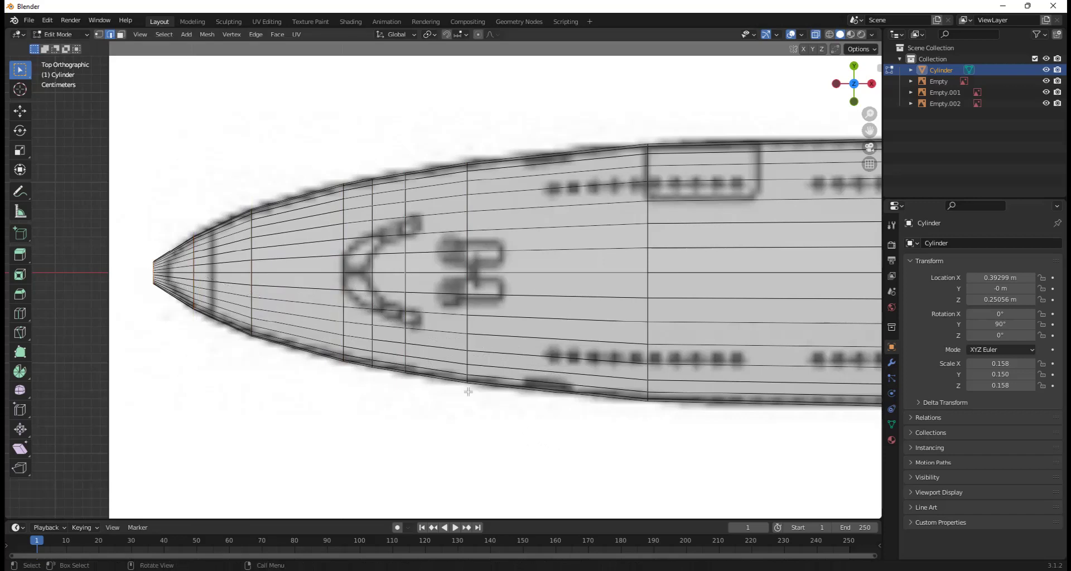
scroll(302, 363, "up", 3)
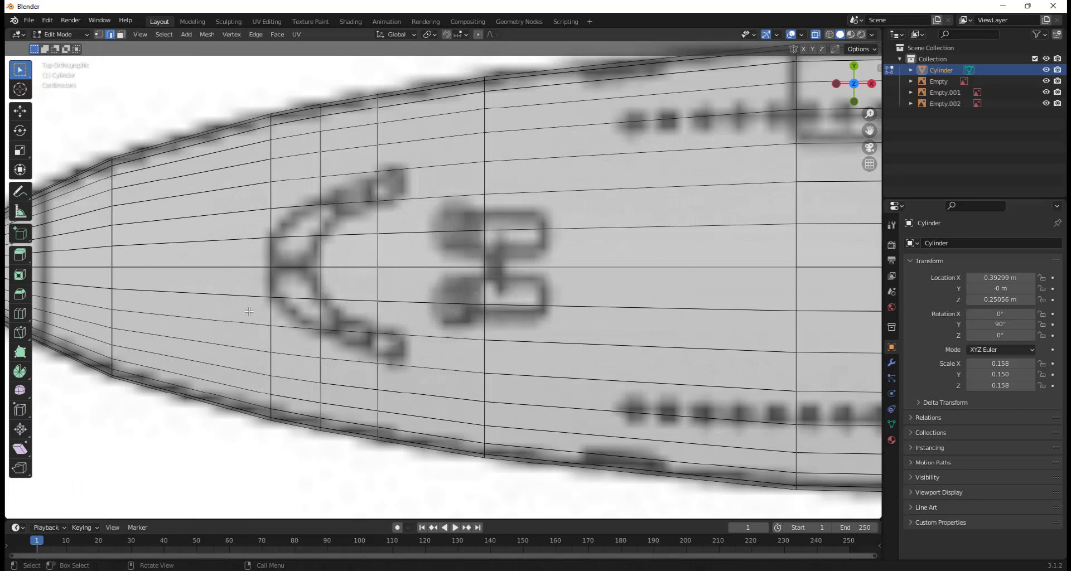
scroll(295, 324, "down", 2)
scroll(290, 286, "up", 4)
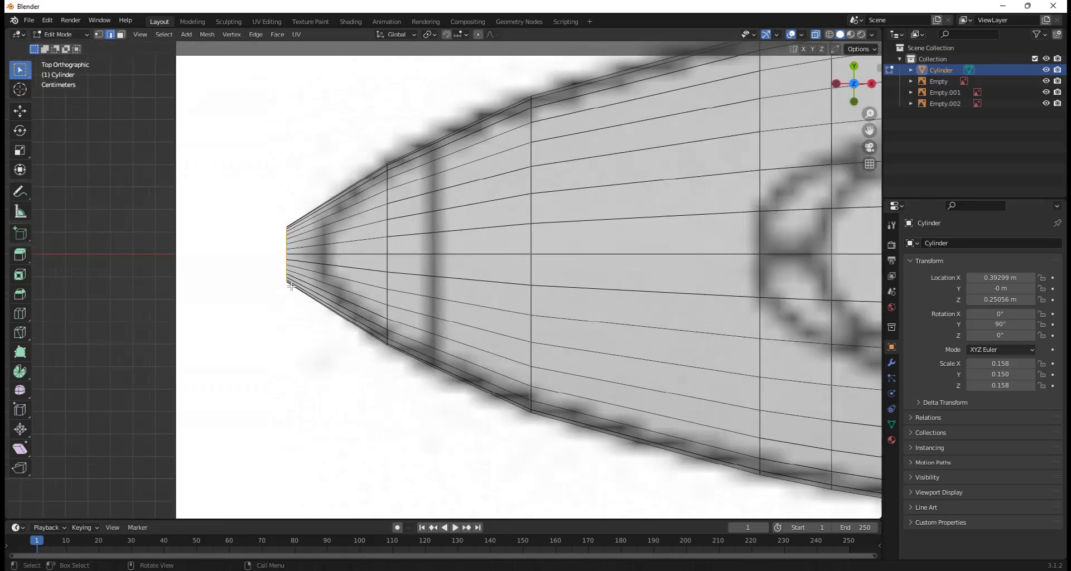
key("g")
key("x")
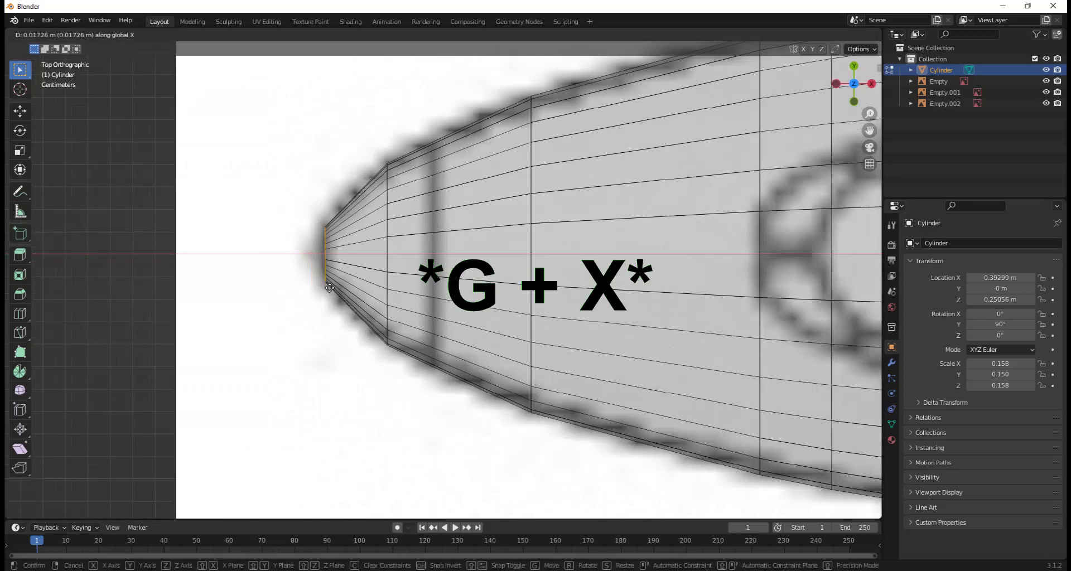
key("x")
left_click(328, 288)
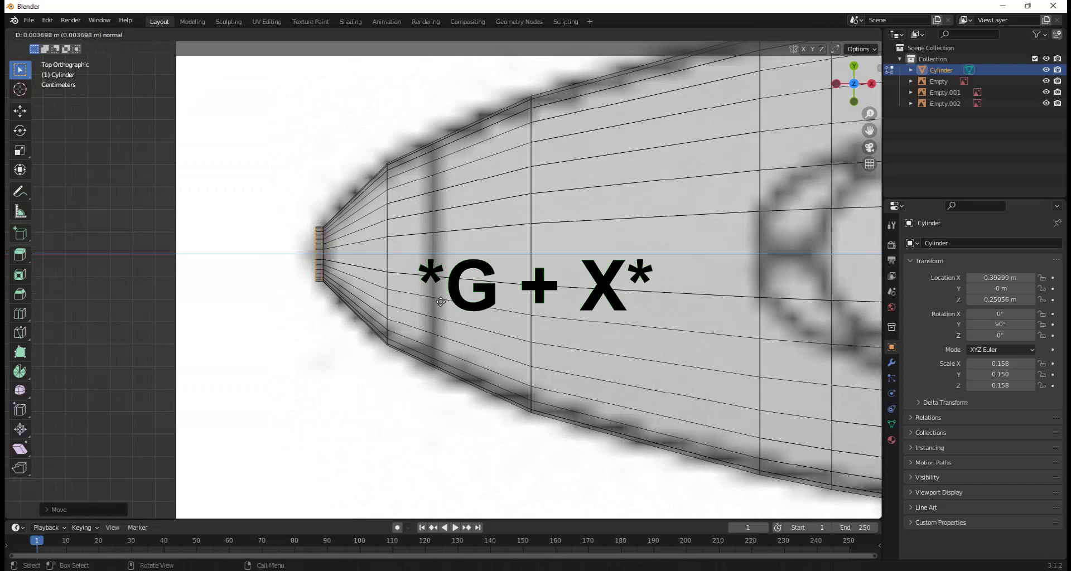
Step: Extrude the nose tip loop forward to the blueprint's front edge and merge it at its center to close the nose
left_click(441, 302)
key("m")
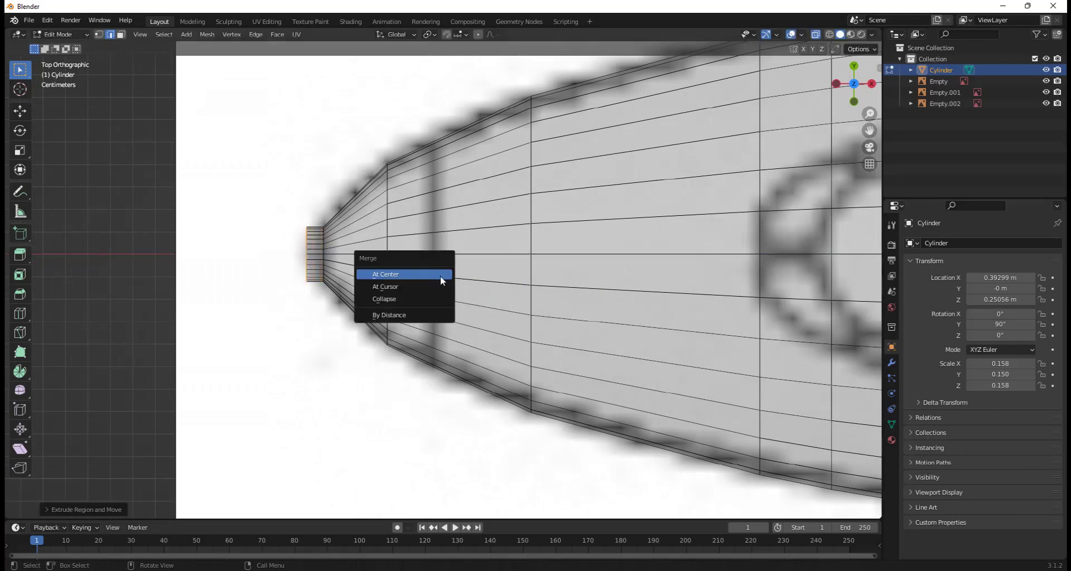
left_click(440, 275)
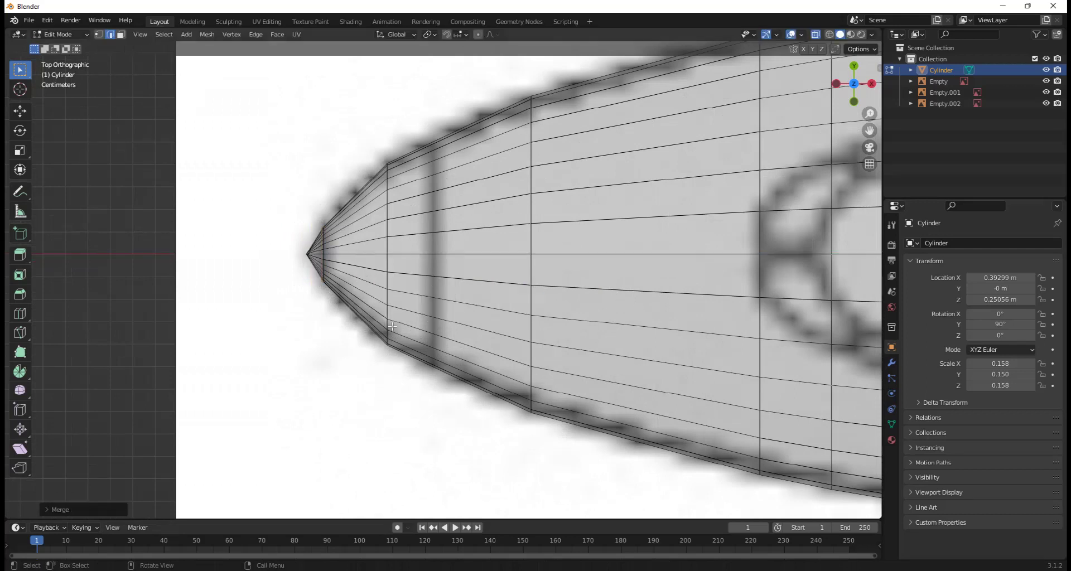
Step: Return to Object Mode and examine the fuselage shape in perspective against the reference blueprints
scroll(392, 326, "down", 8)
mouse_move(487, 378)
middle_mouse_down()
mouse_move(529, 269)
mouse_move(588, 363)
mouse_move(405, 302)
mouse_move(580, 329)
mouse_move(485, 335)
mouse_move(566, 347)
mouse_move(595, 339)
mouse_move(490, 341)
mouse_move(551, 345)
mouse_move(608, 326)
mouse_move(556, 319)
mouse_move(586, 329)
mouse_move(576, 329)
middle_mouse_up()
key("Tab")
scroll(608, 325, "up", 3)
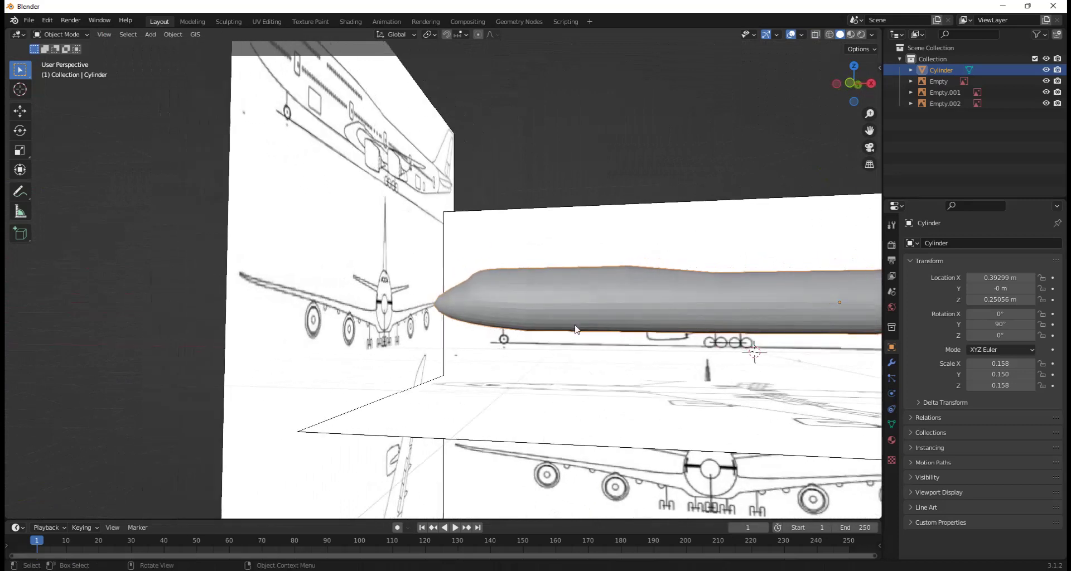
scroll(566, 285, "down", 4)
mouse_move(566, 285)
middle_mouse_down()
mouse_move(501, 276)
mouse_move(474, 285)
mouse_move(564, 289)
mouse_move(566, 297)
middle_mouse_up()
scroll(474, 285, "up", 5)
scroll(565, 297, "down", 3)
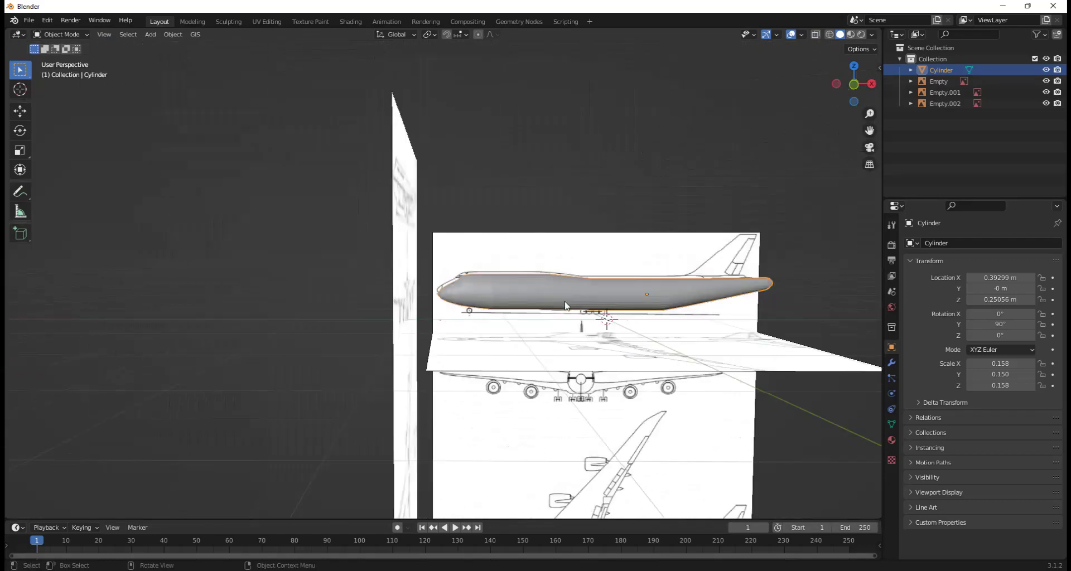